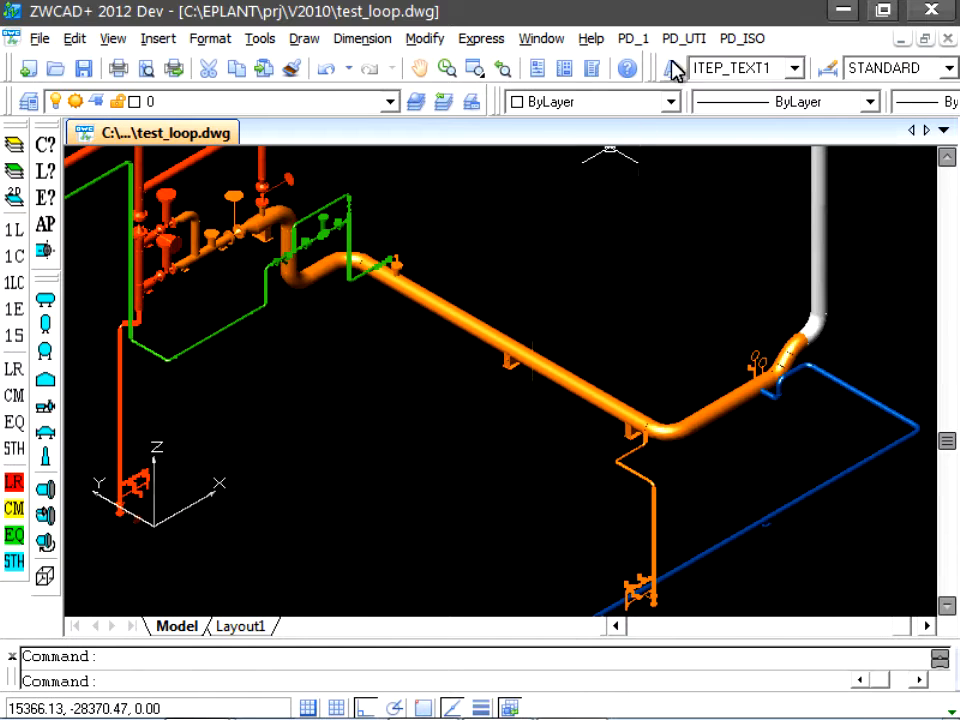
Run a connectivity check on line 12"-S05-0-002-CS100-H3 that also verifies the other connected lines and nozzles
click(694, 39)
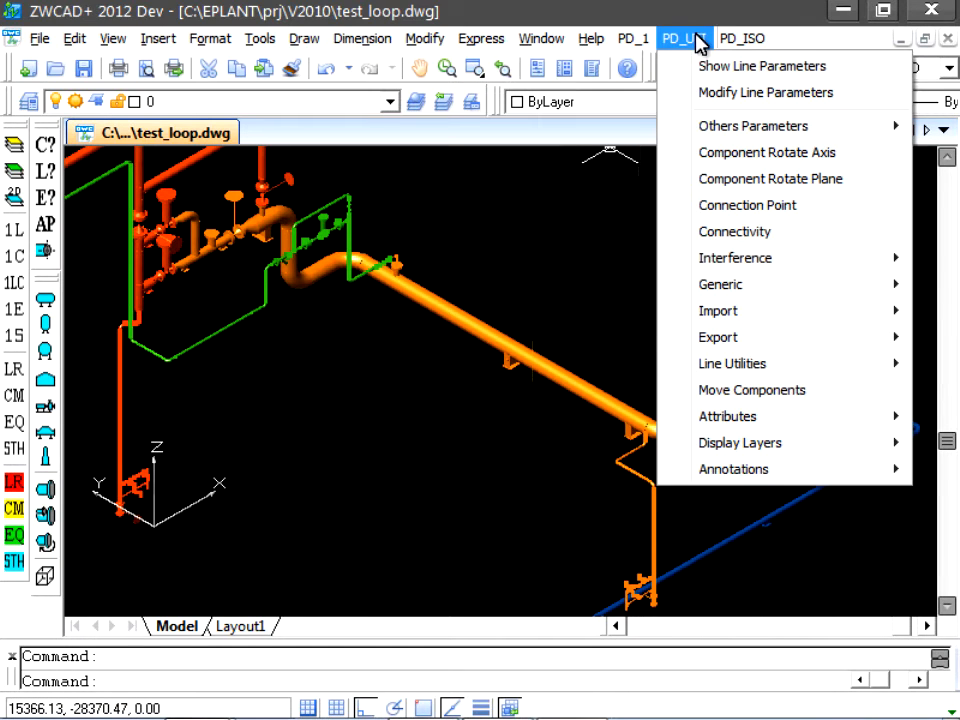
click(735, 232)
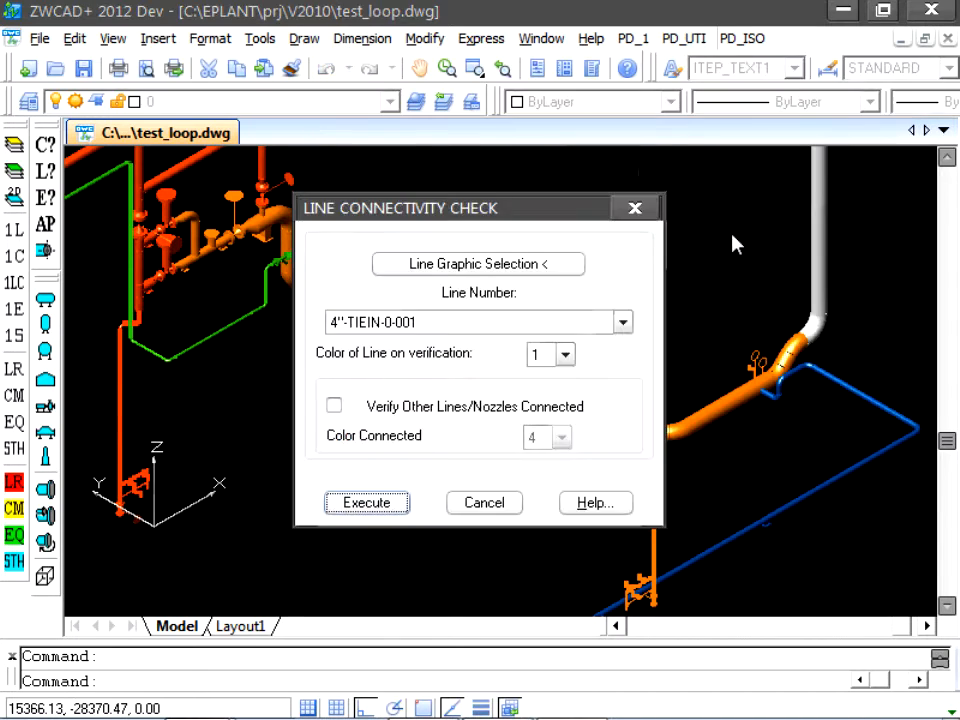
click(531, 268)
click(480, 339)
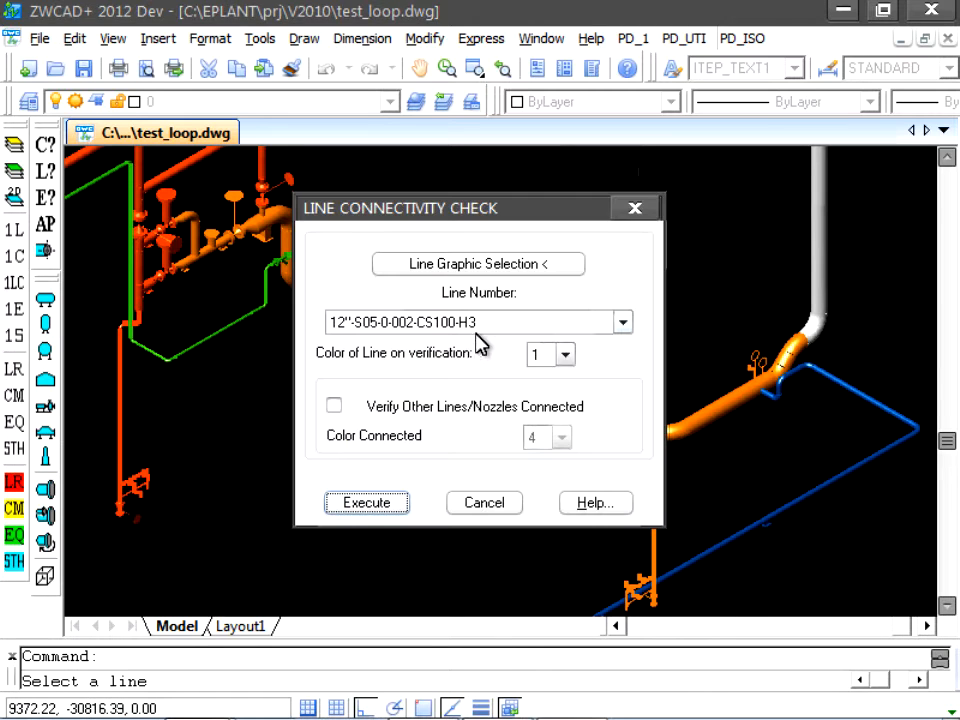
click(334, 404)
click(362, 503)
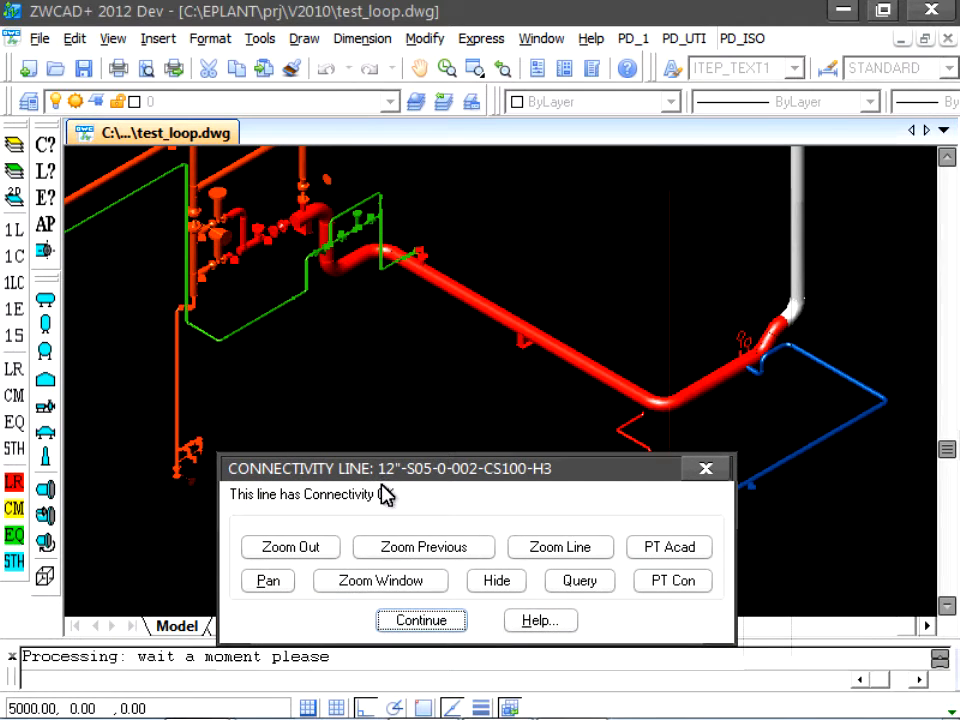
click(425, 622)
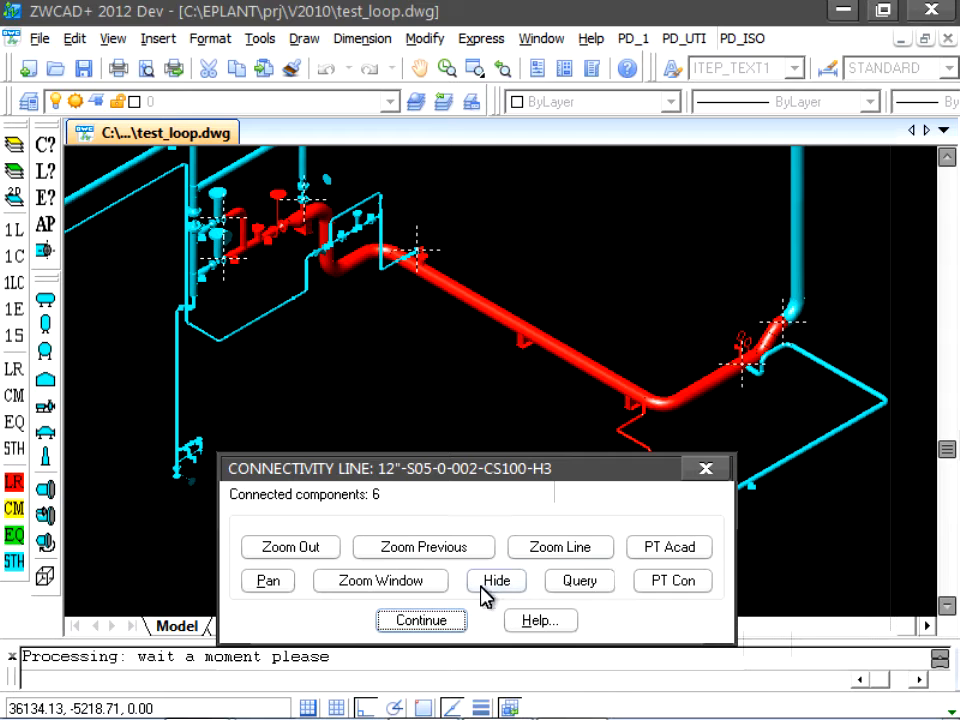
click(449, 620)
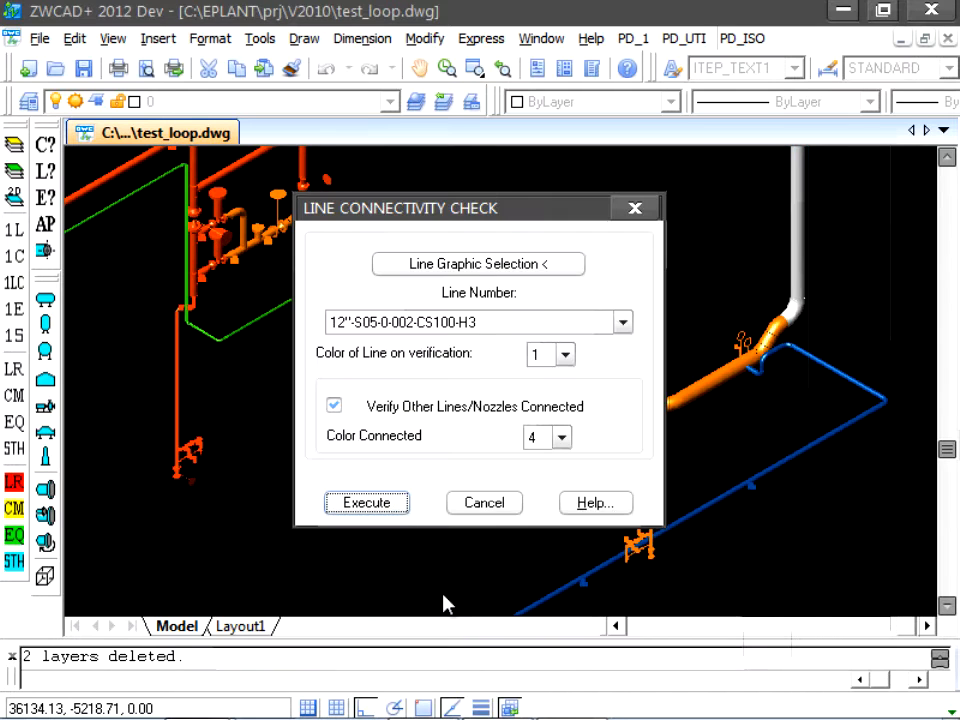
click(476, 504)
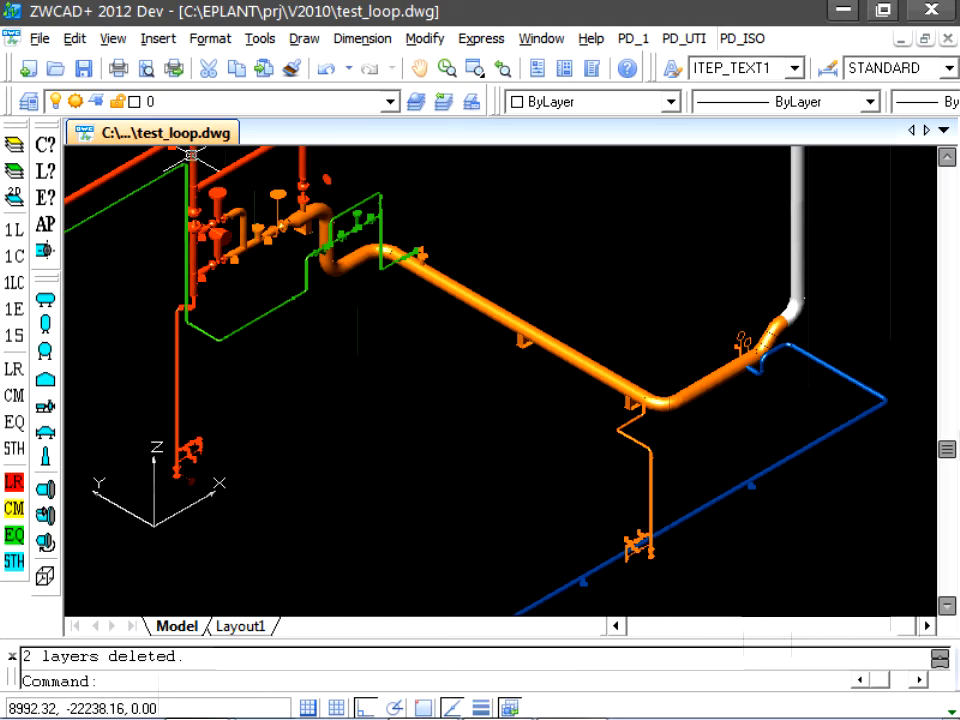
Switch the piping model's shading to 2D Wireframe
click(110, 40)
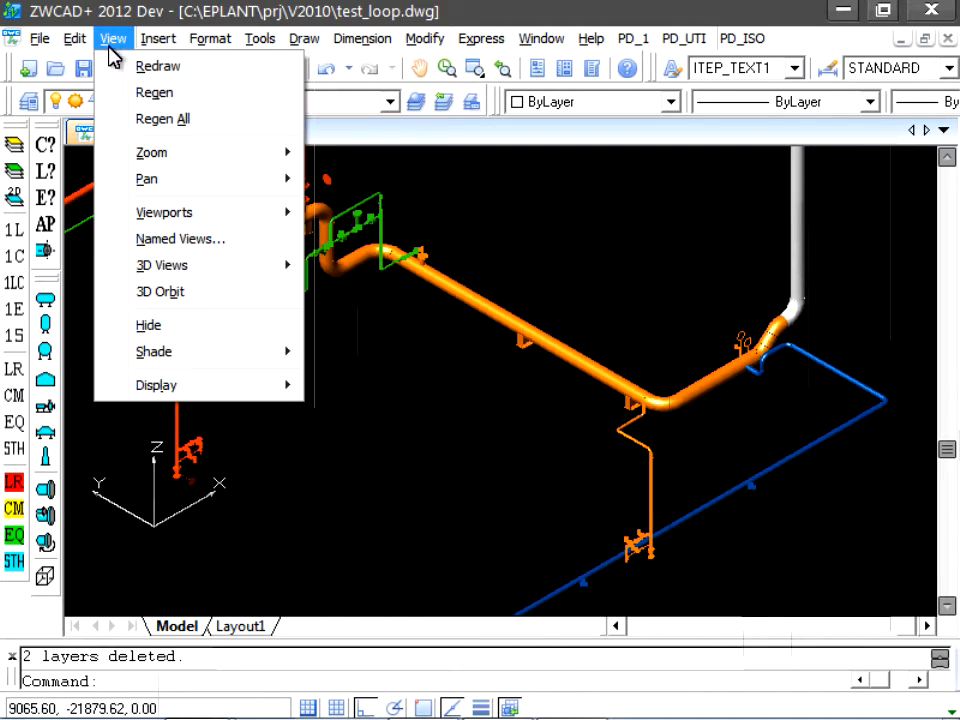
mouse_move(255, 358)
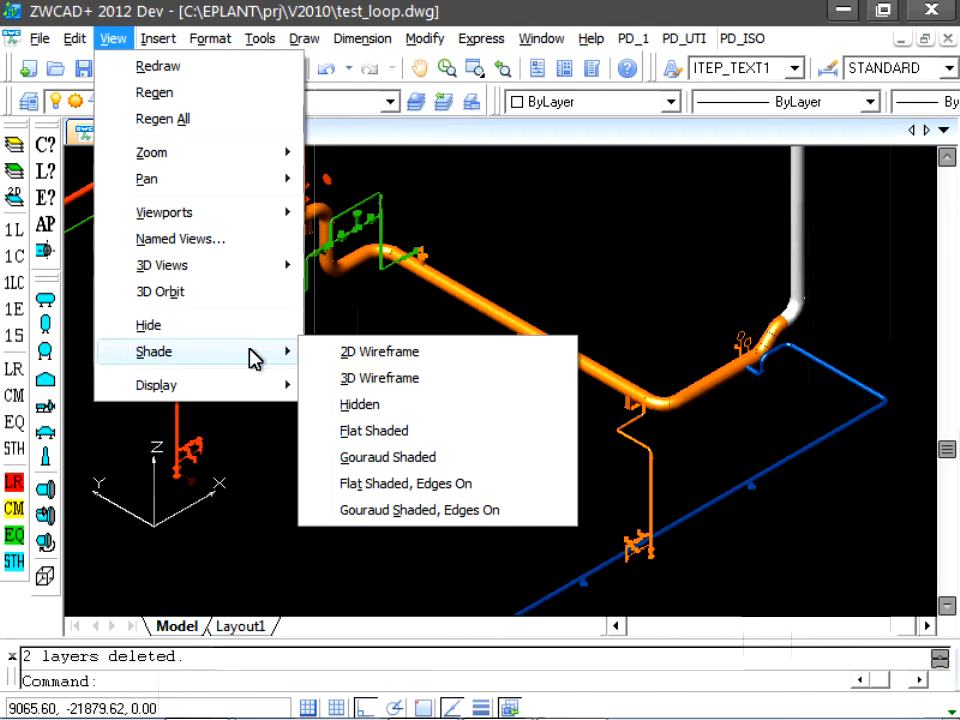
click(422, 358)
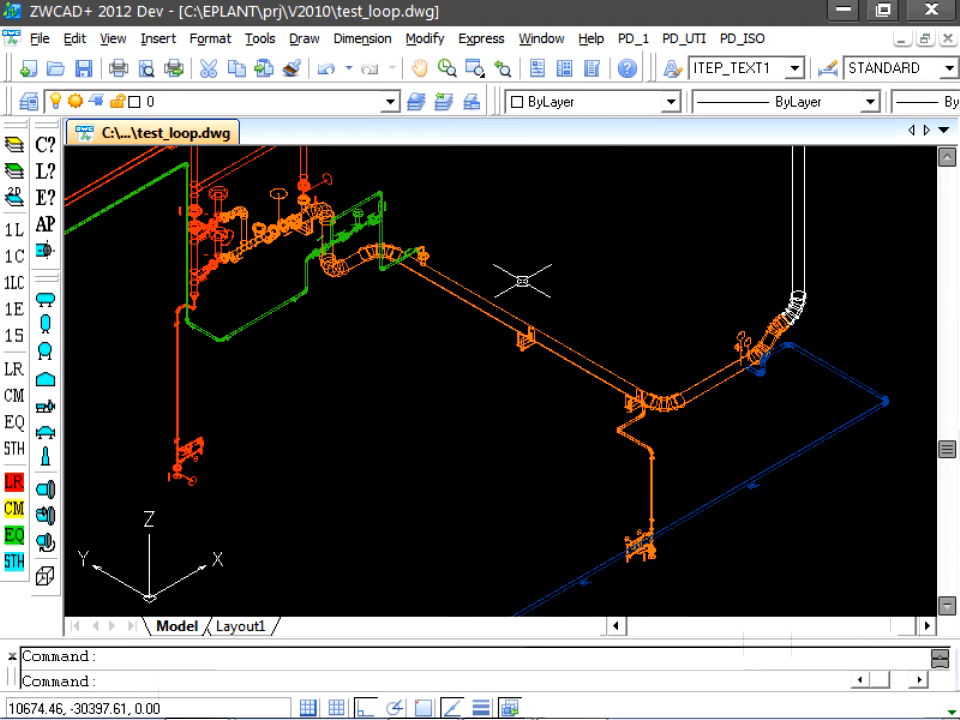
Extract the line-only isometric of line 12"-S05-0-002-CS100-H3 to the output file 0-S05-0021
click(633, 38)
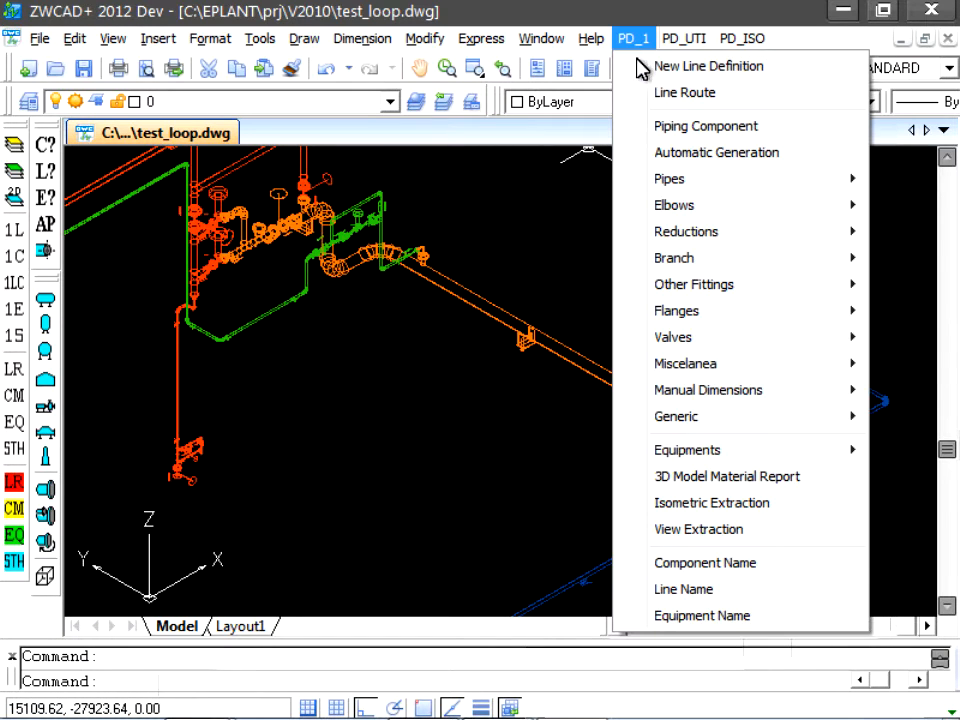
click(714, 504)
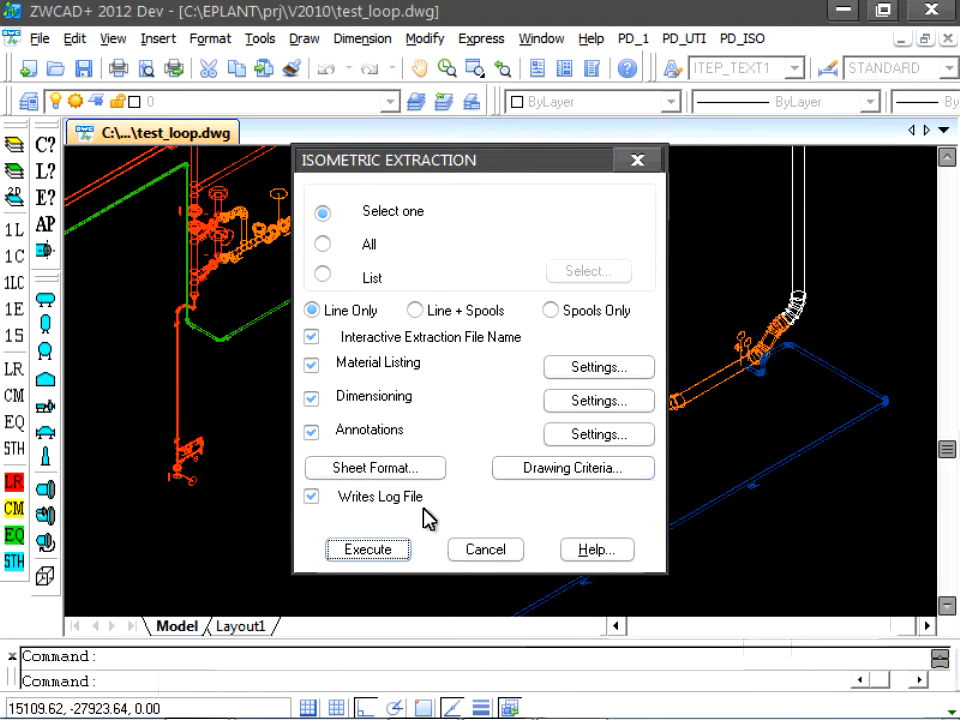
click(388, 550)
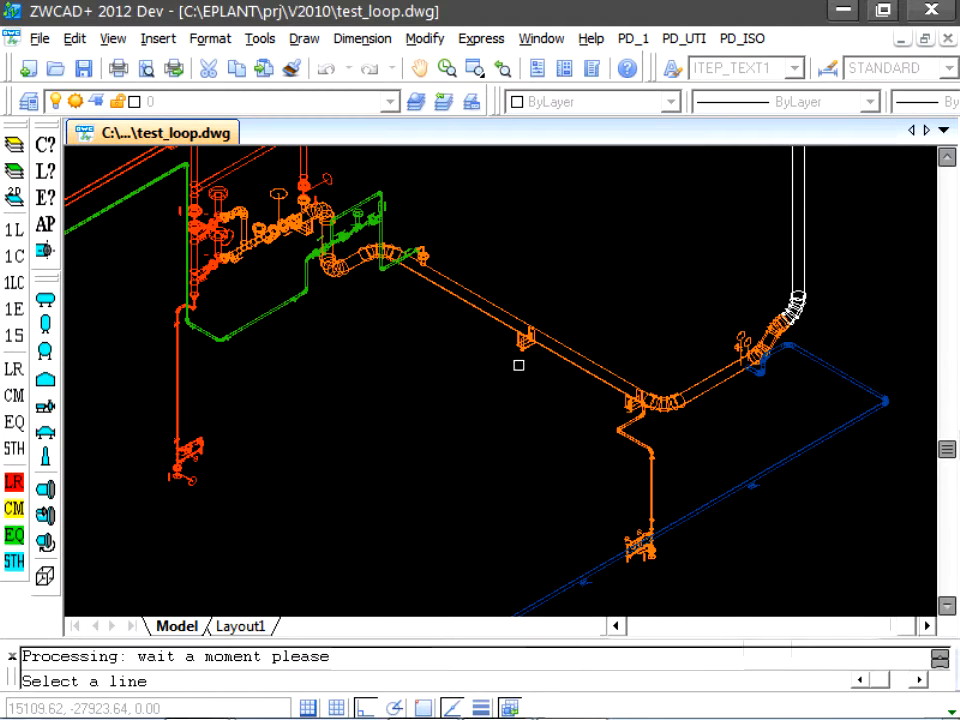
click(526, 345)
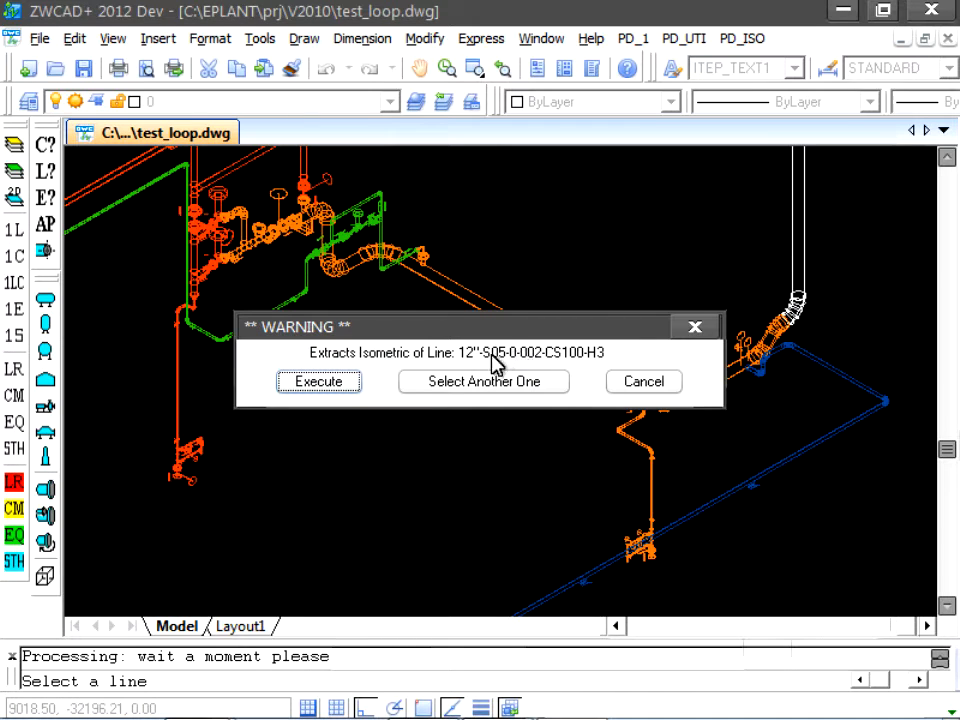
click(322, 384)
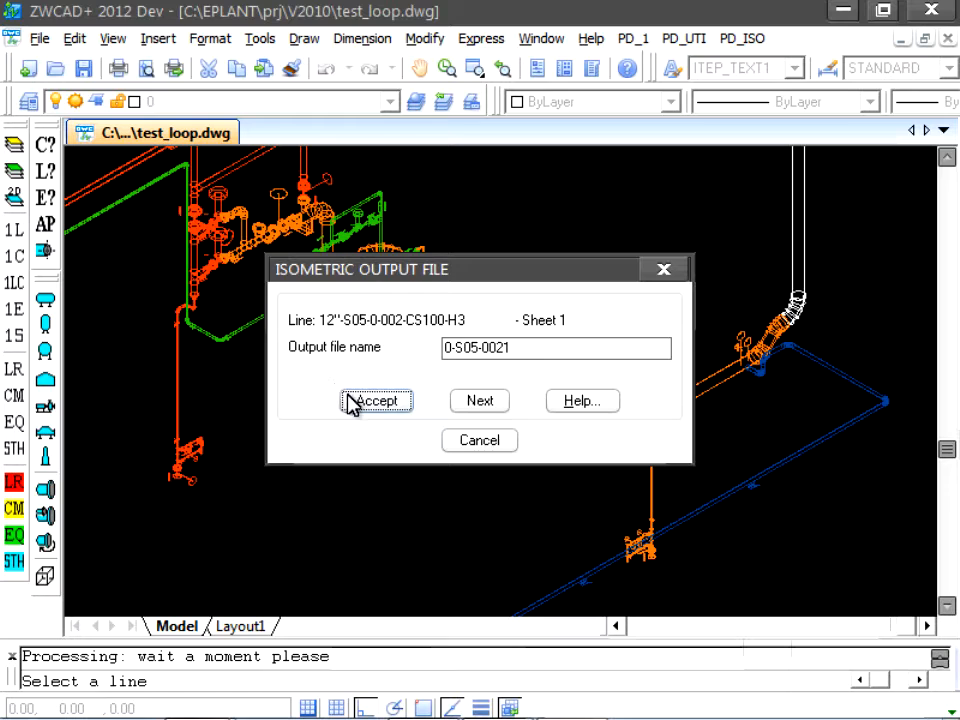
click(374, 401)
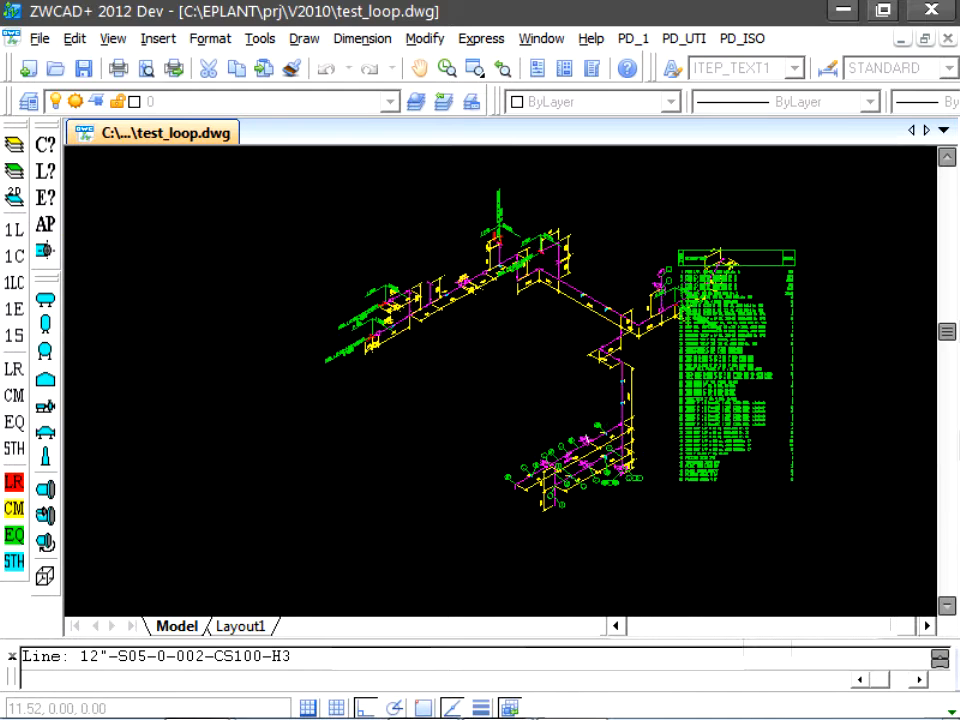
click(461, 384)
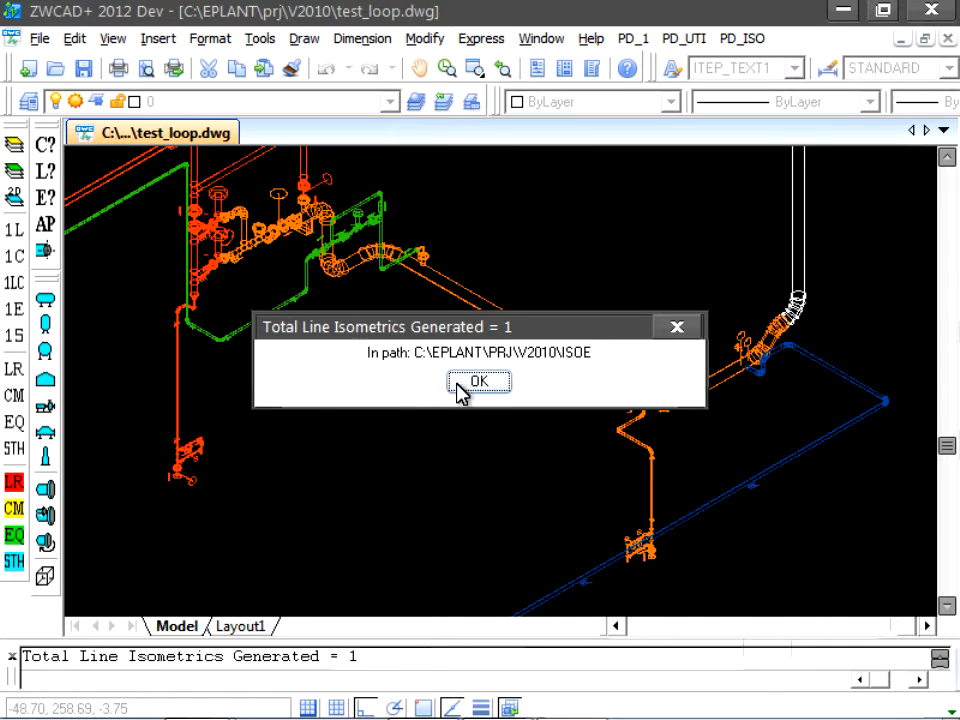
click(461, 390)
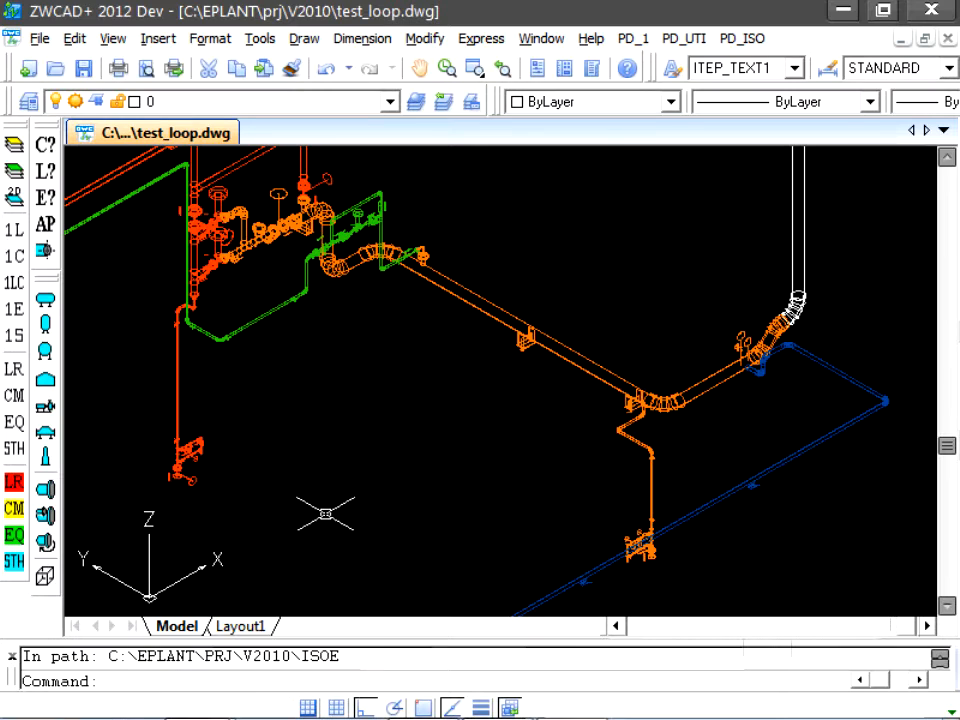
Open 0-S05-0021.dwg from the V2010 project's ISOE folder and inspect the isometric sheet
mouse_move(196, 696)
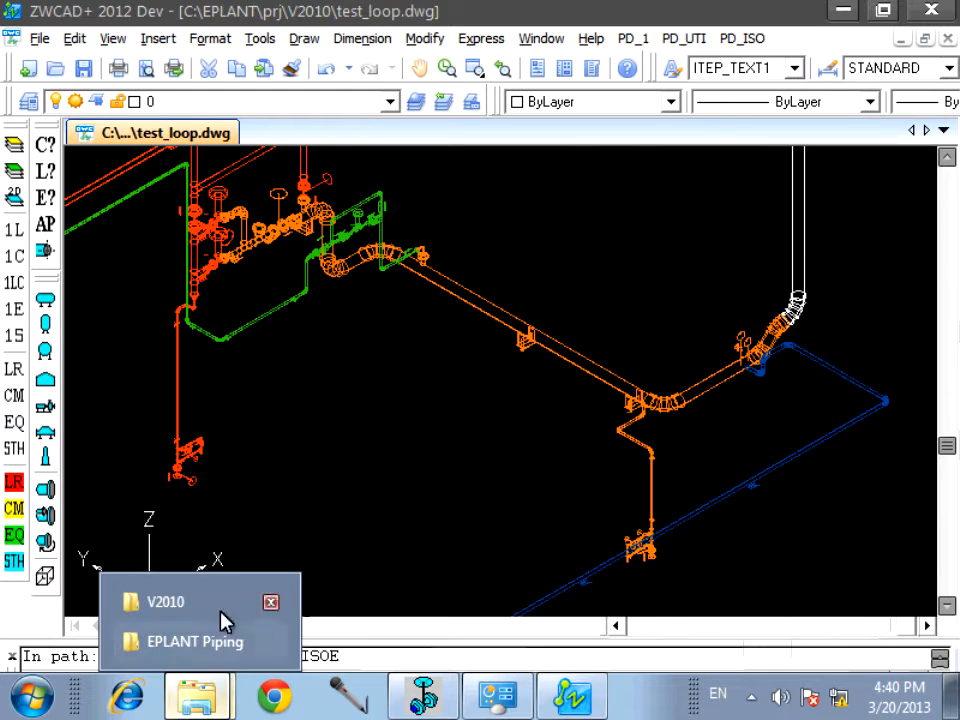
click(152, 602)
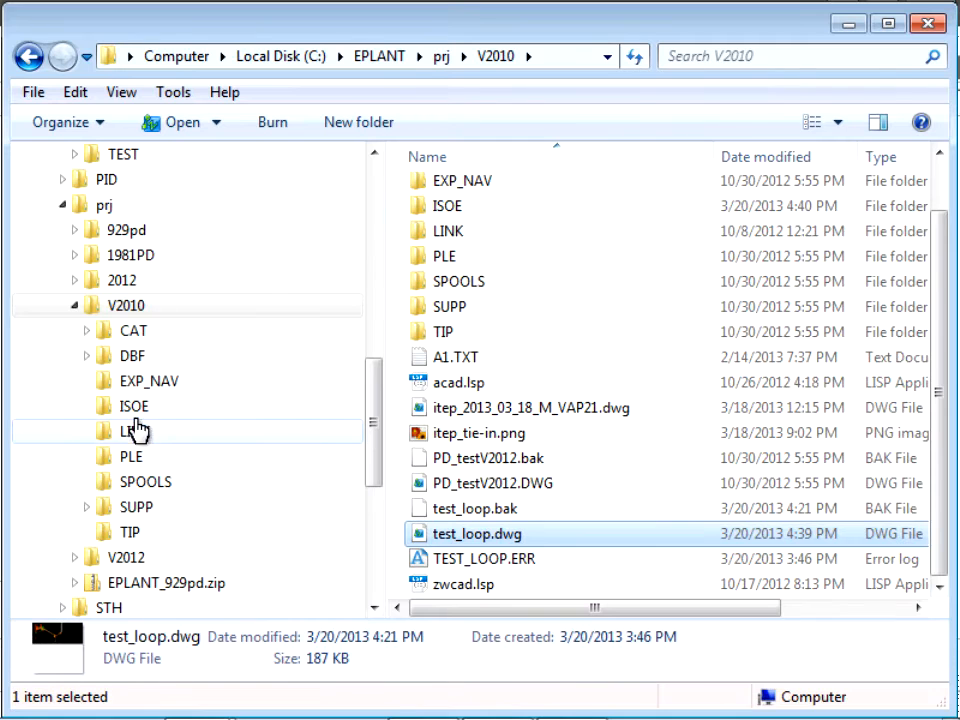
click(134, 410)
click(483, 191)
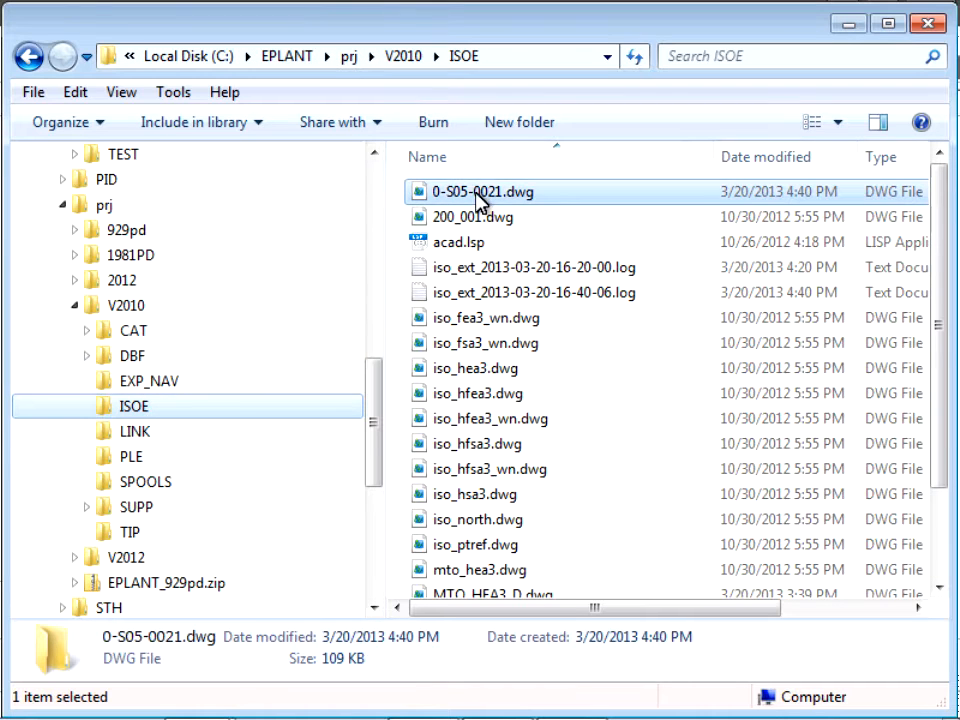
double_click(490, 199)
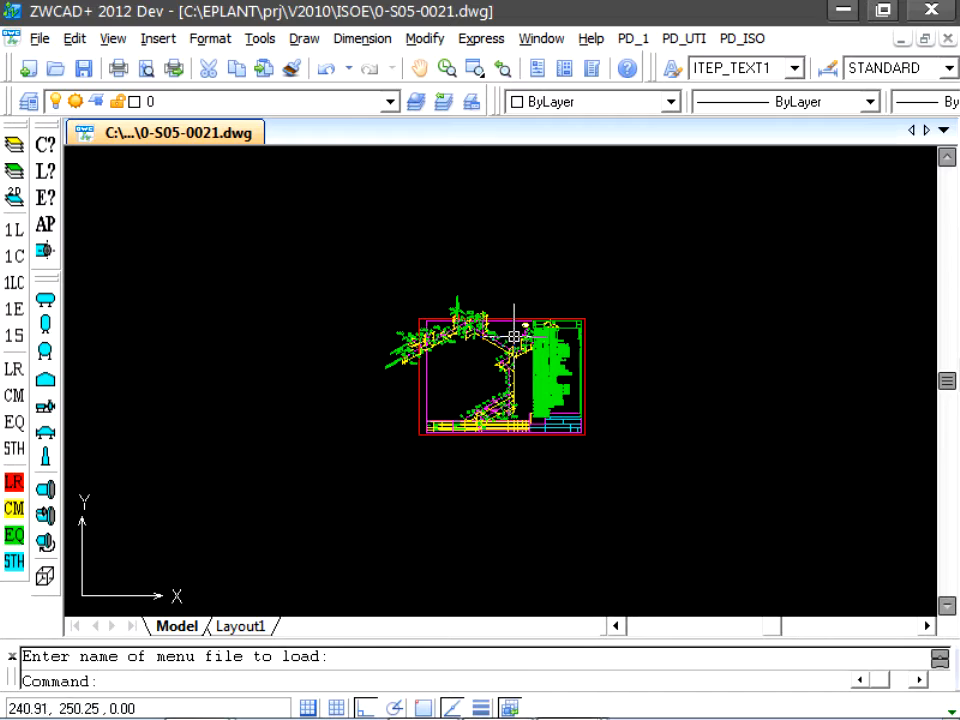
scroll(521, 396, up, 4)
middle_drag(511, 384, 521, 409)
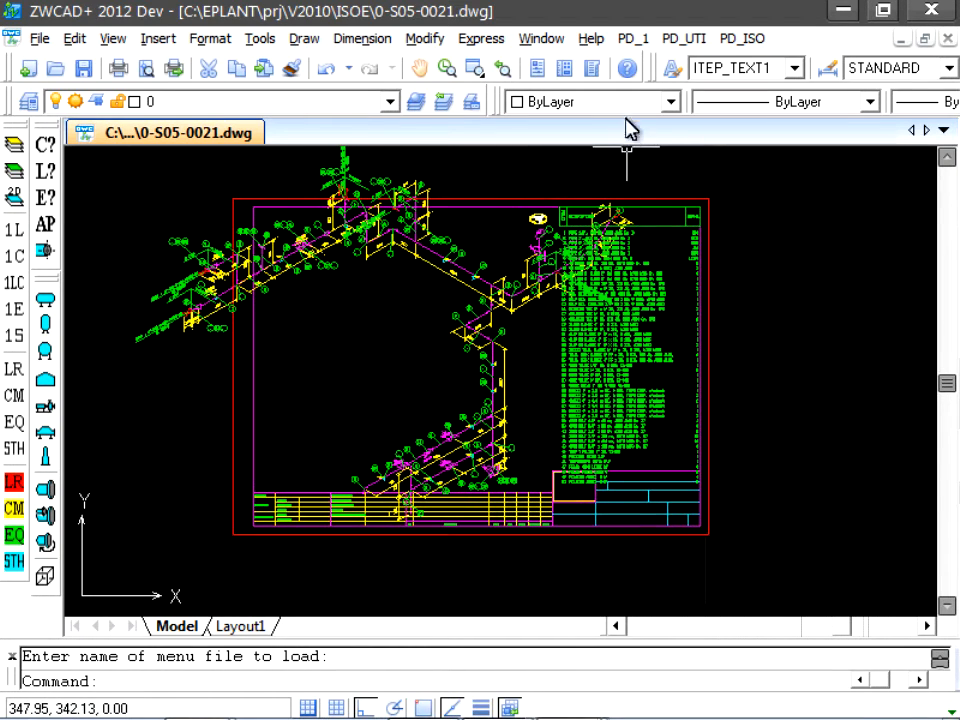
Review the isometric extraction's drawing criteria, including the sheet cutting options, without changing them
click(633, 38)
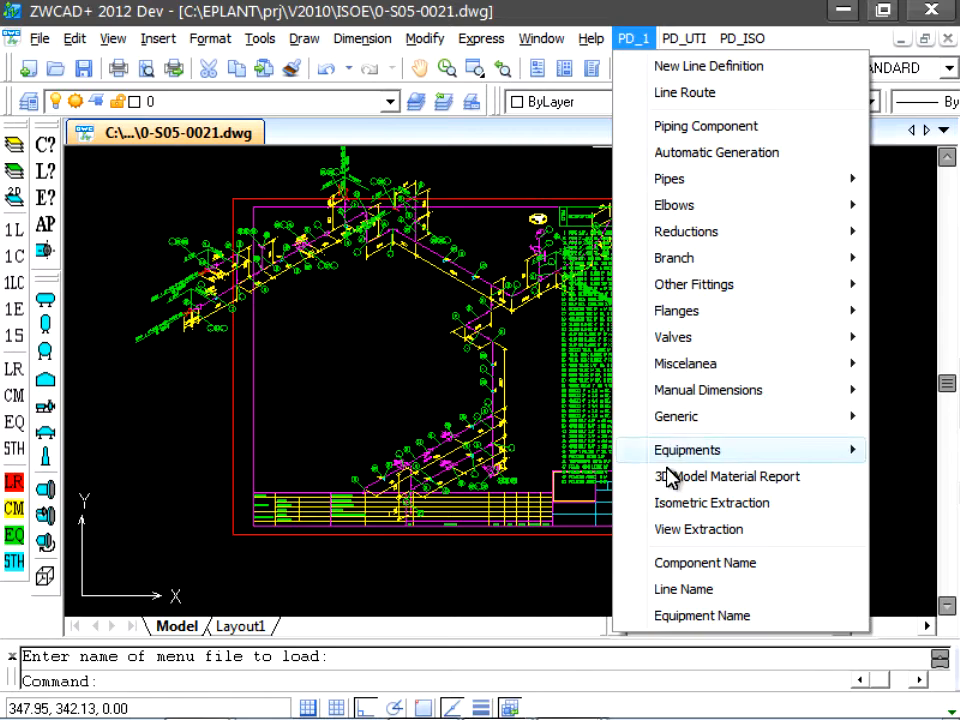
click(669, 502)
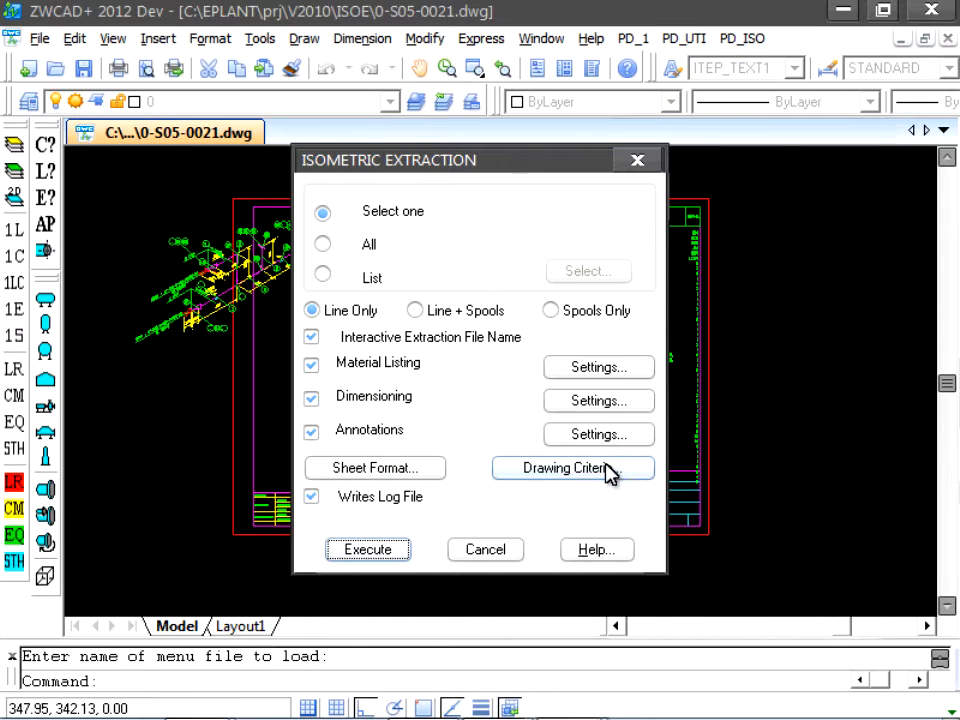
click(606, 468)
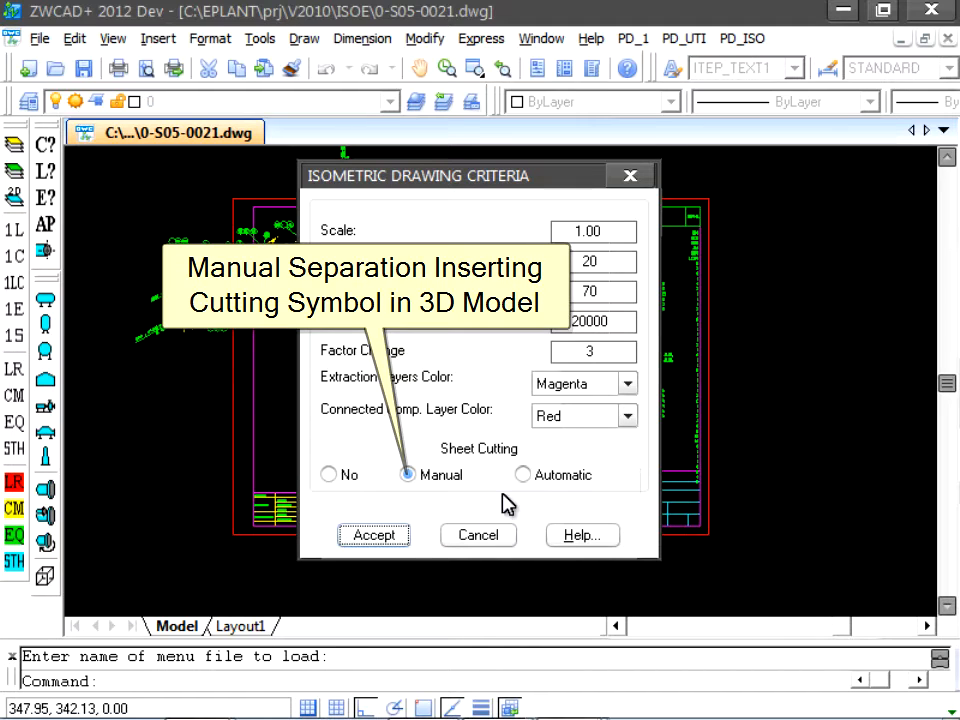
click(482, 537)
Show the drawing window of the whole isometric sheet format on the drawing, then leave the extraction settings unchanged
click(425, 468)
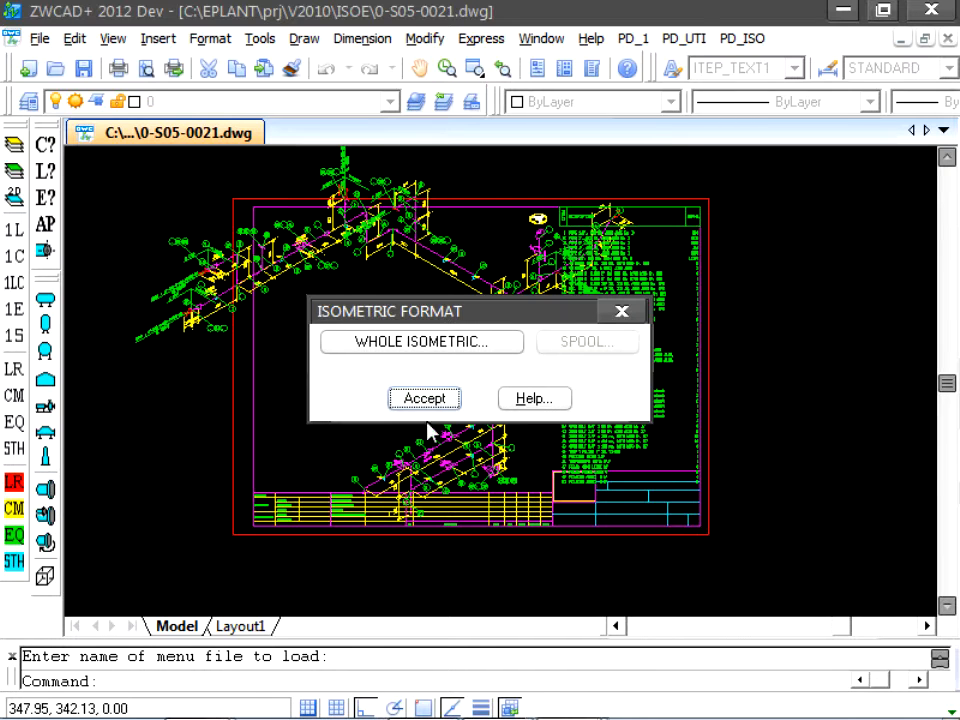
click(426, 345)
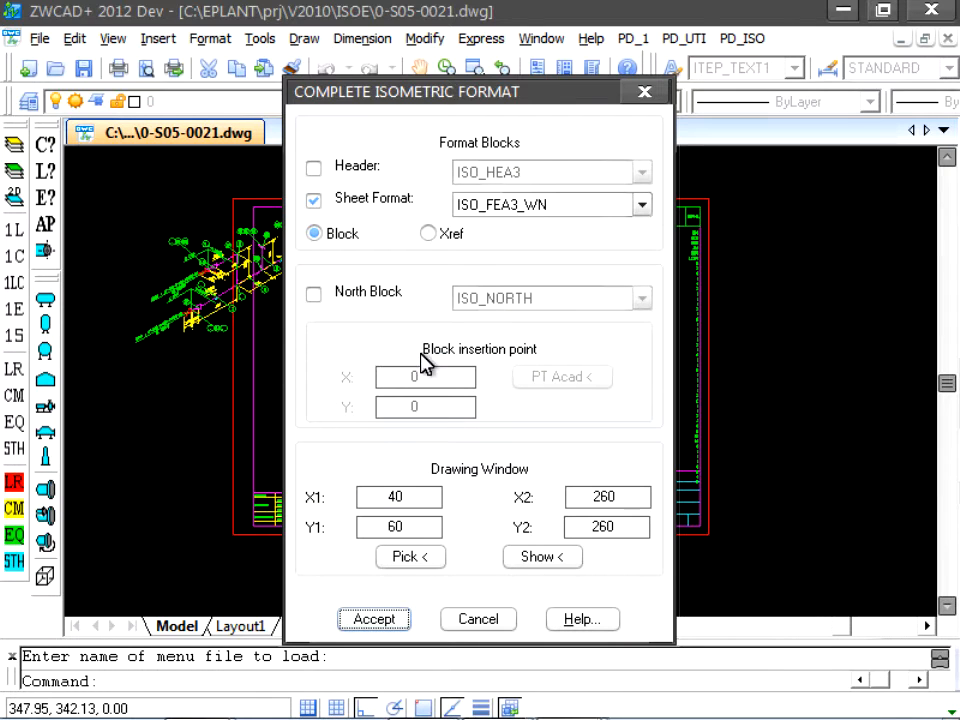
click(530, 556)
mouse_move(500, 92)
mouse_down()
mouse_move(818, 95)
mouse_move(917, 107)
mouse_move(680, 42)
mouse_up()
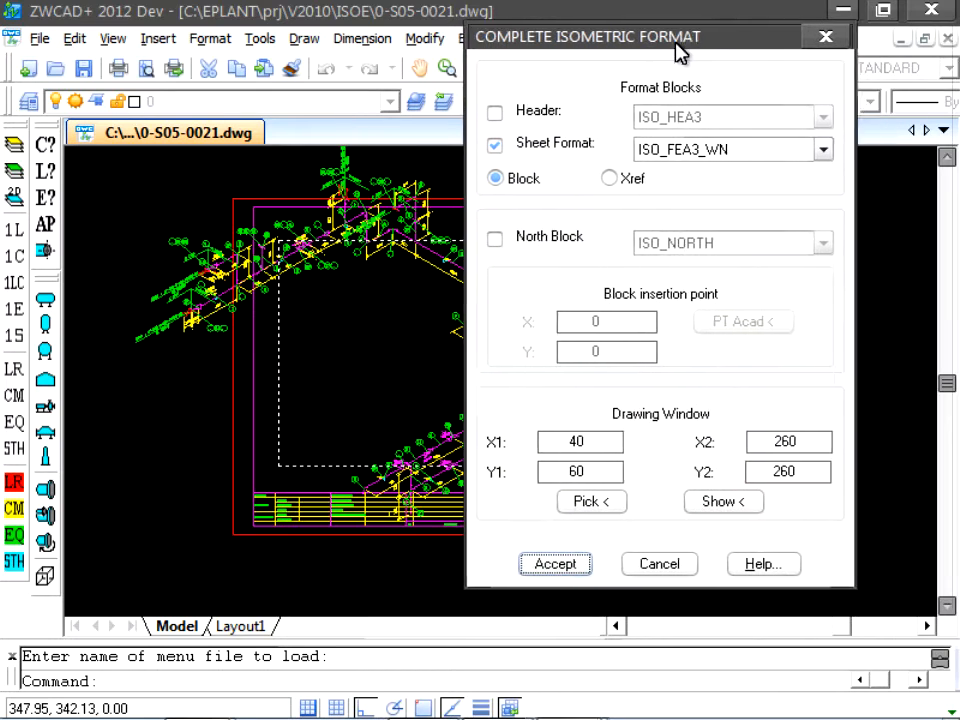
click(643, 565)
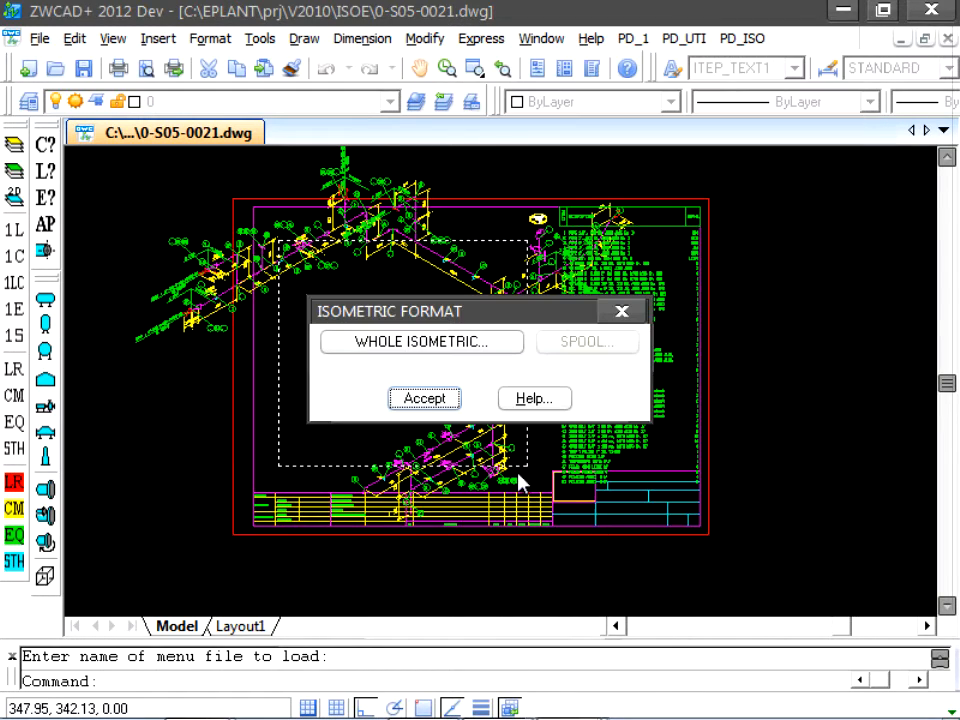
click(424, 396)
click(485, 550)
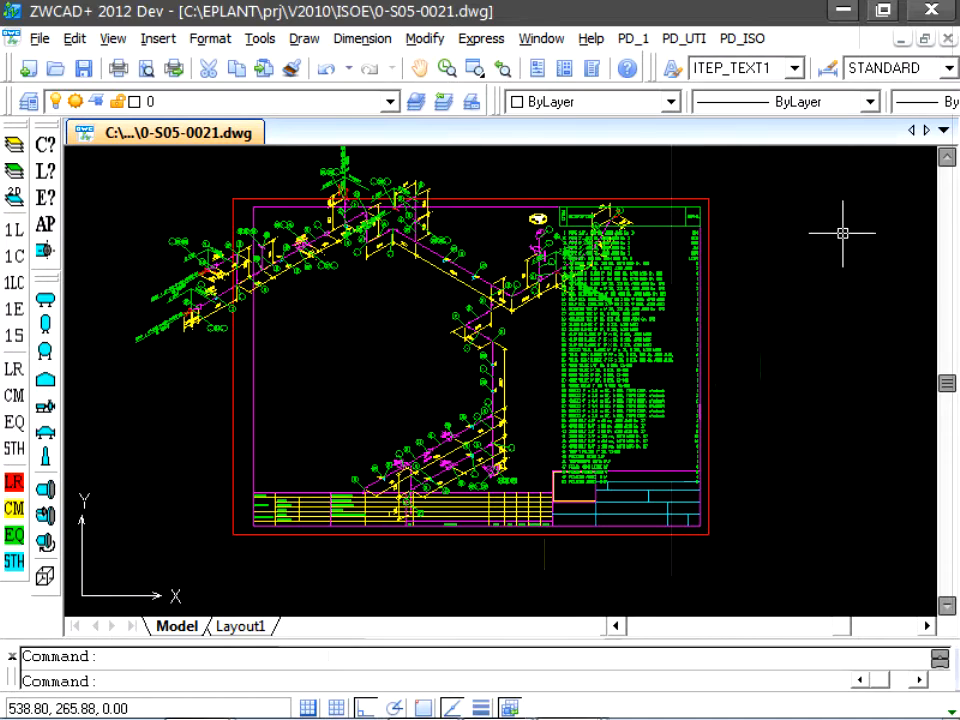
Close the 0-S05-0021.dwg isometric drawing and return to the test_loop.dwg model
click(933, 12)
click(552, 436)
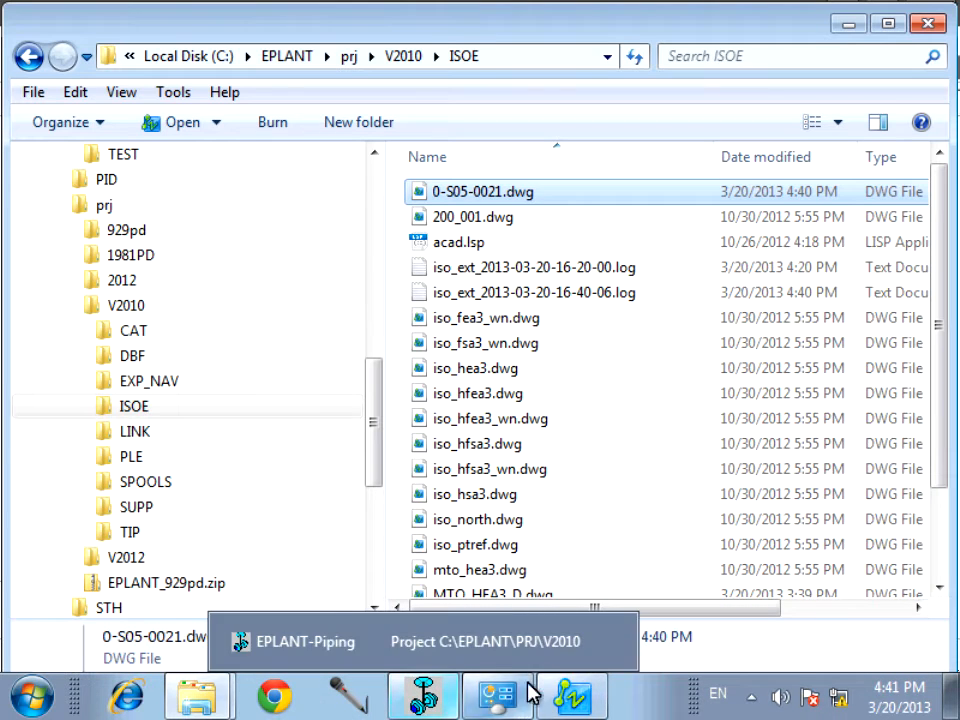
click(569, 694)
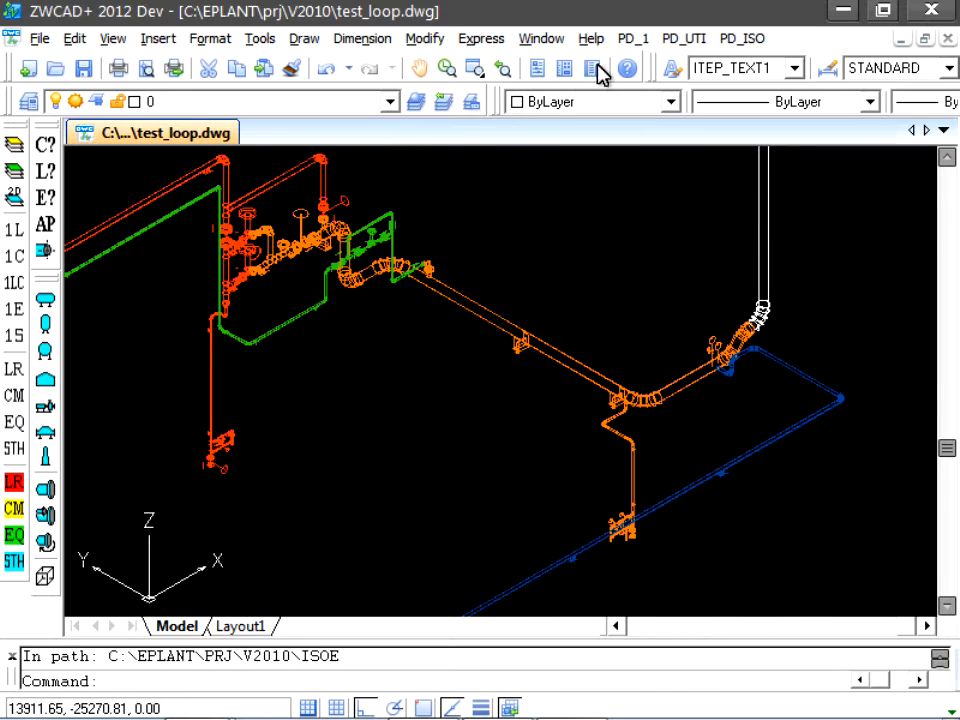
Place an Isometric Cut symbol component at the end of the 12" elbow on the orange main line, near the green line
click(633, 38)
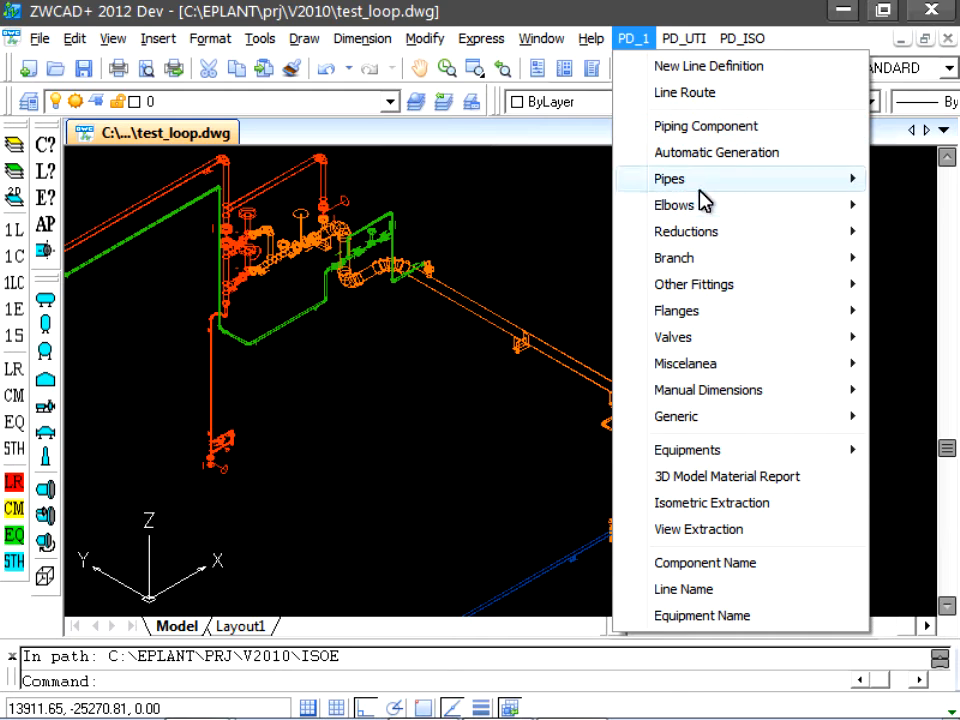
click(706, 127)
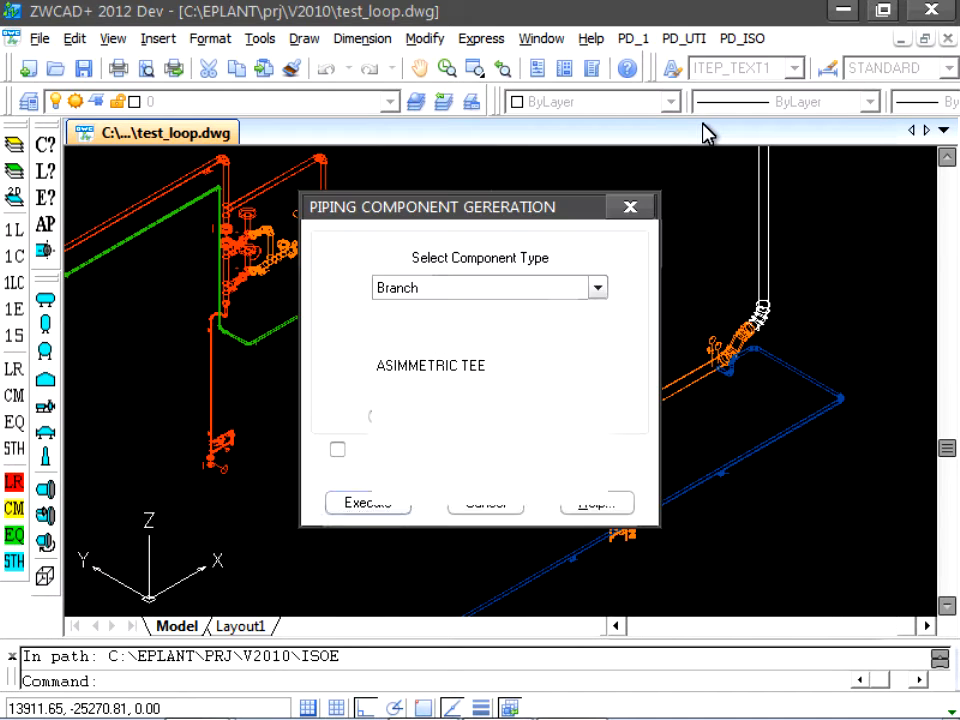
click(495, 297)
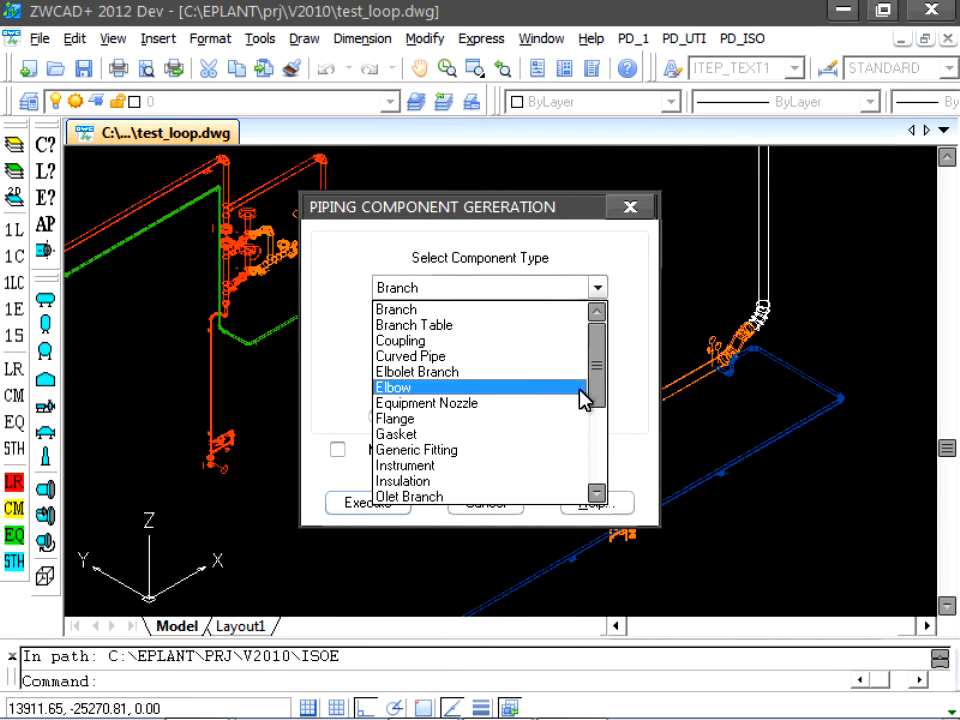
drag(600, 412, 561, 506)
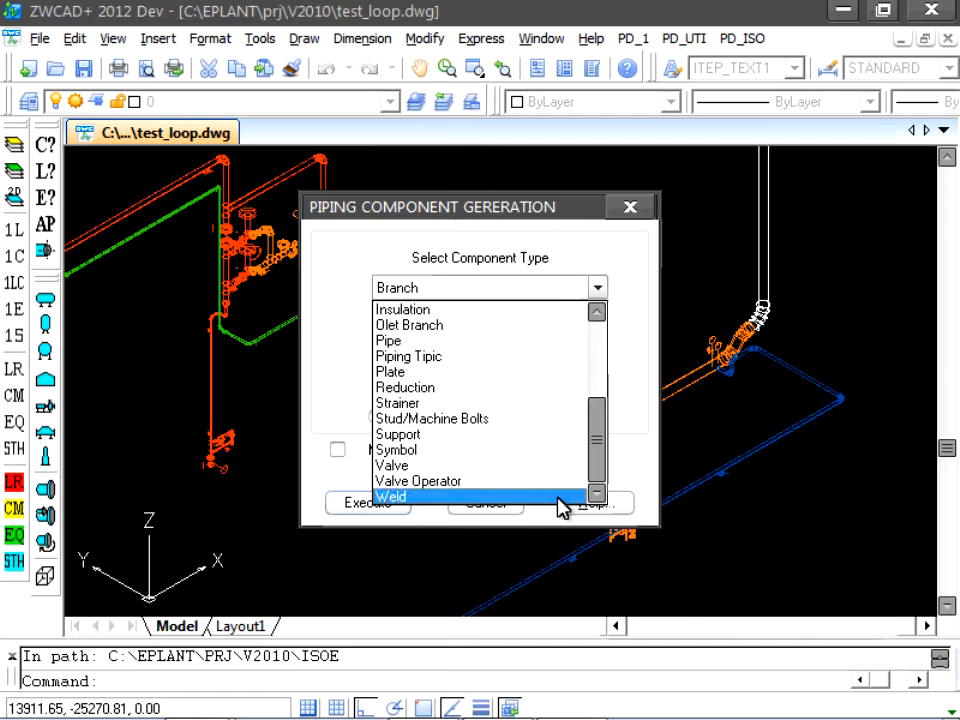
click(440, 455)
click(494, 368)
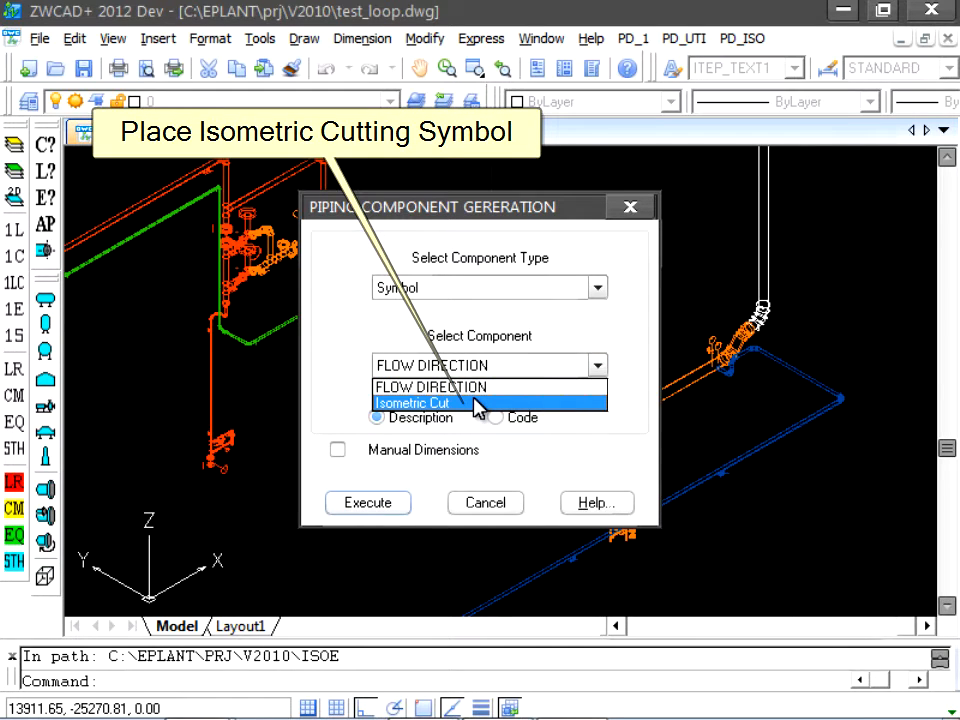
click(470, 403)
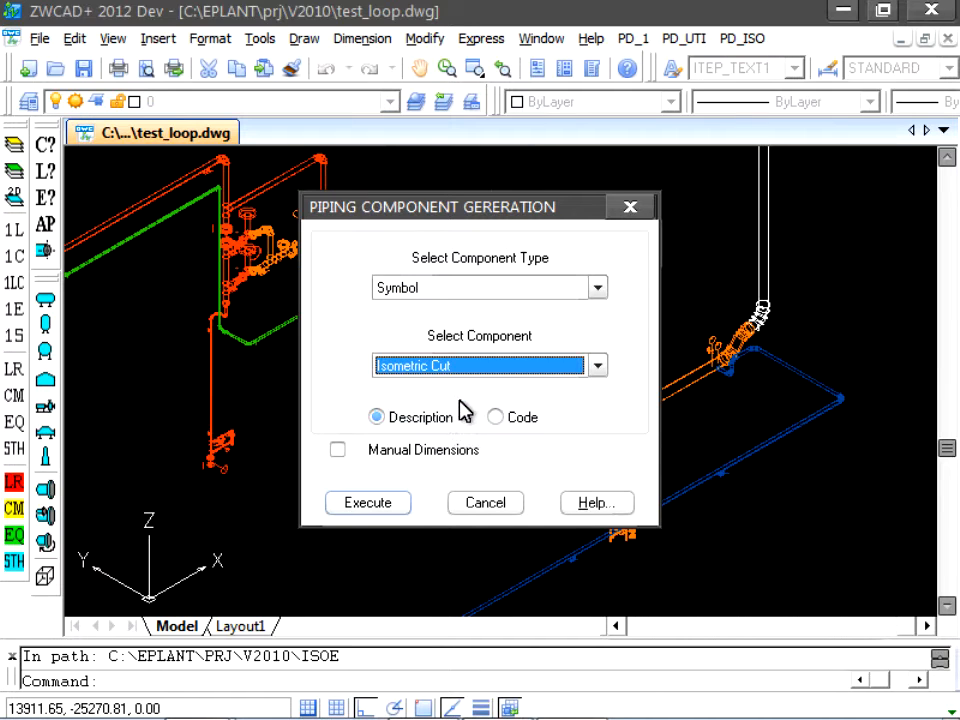
click(394, 495)
scroll(368, 477, up, 2)
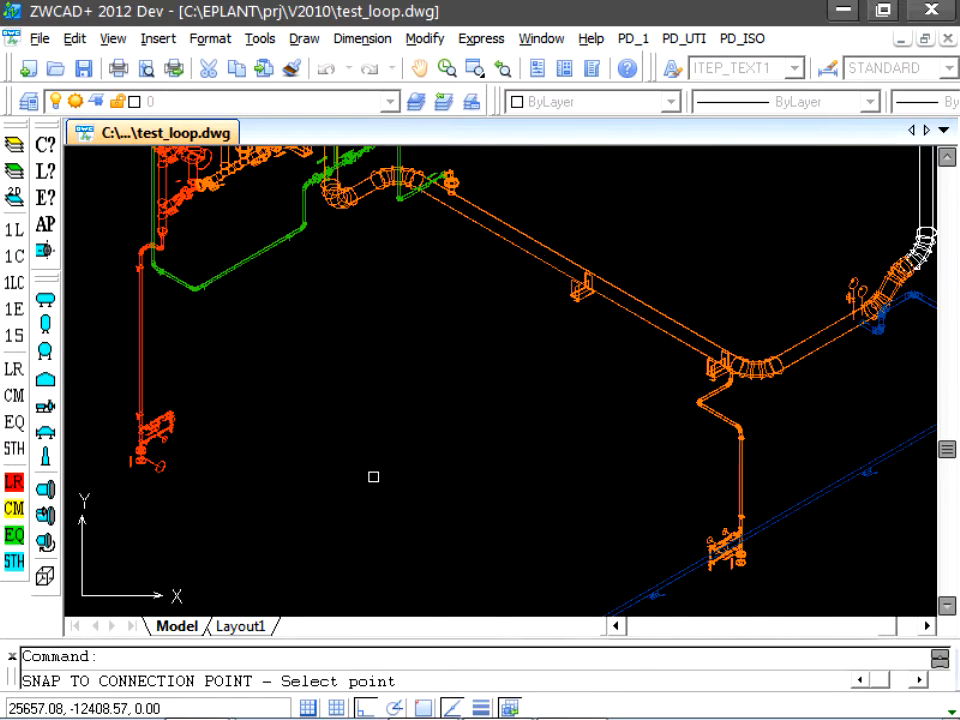
middle_drag(381, 454, 359, 514)
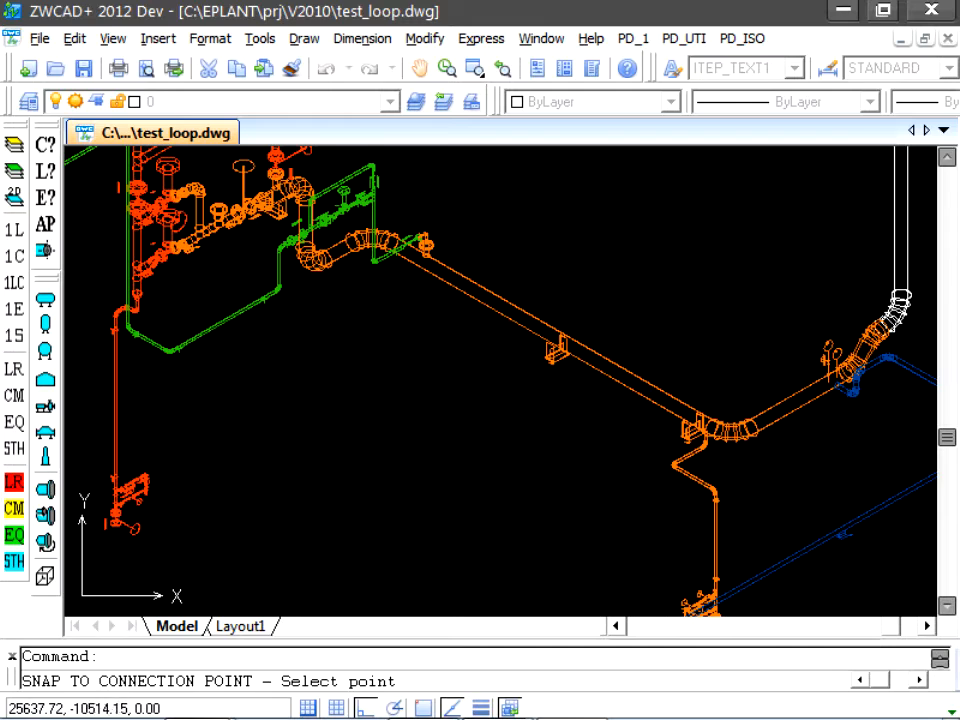
click(346, 258)
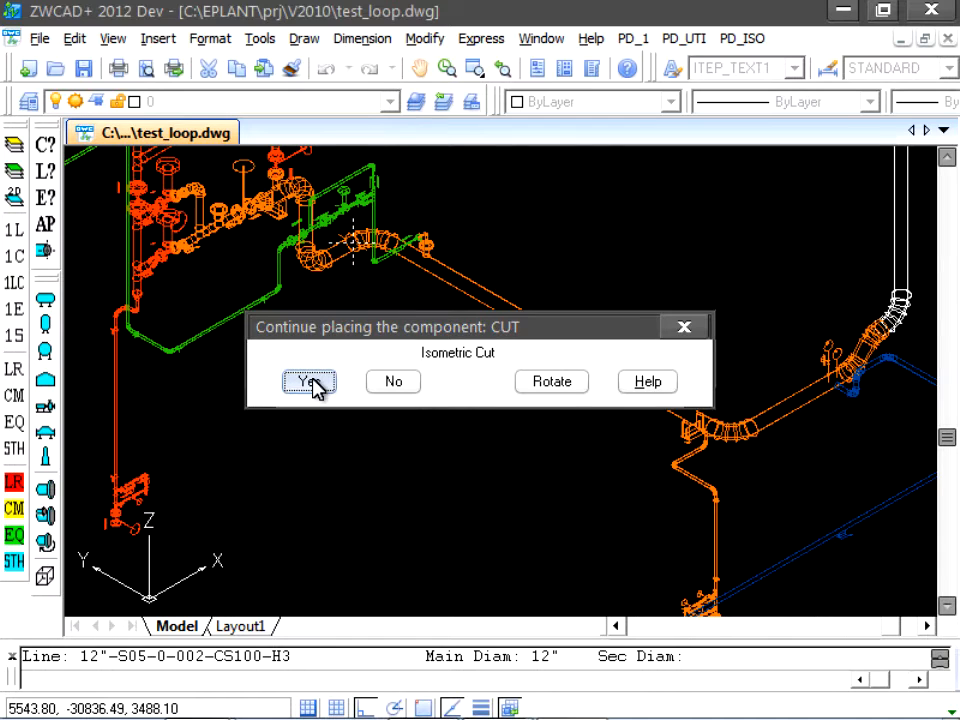
Continue with a second Isometric Cut on the branch's upper elbow, taking the snapped 2" diameter as current, and finish placing symbols
click(311, 384)
mouse_move(679, 553)
middle_down()
mouse_move(536, 461)
mouse_move(551, 452)
middle_up()
scroll(579, 441, up, 4)
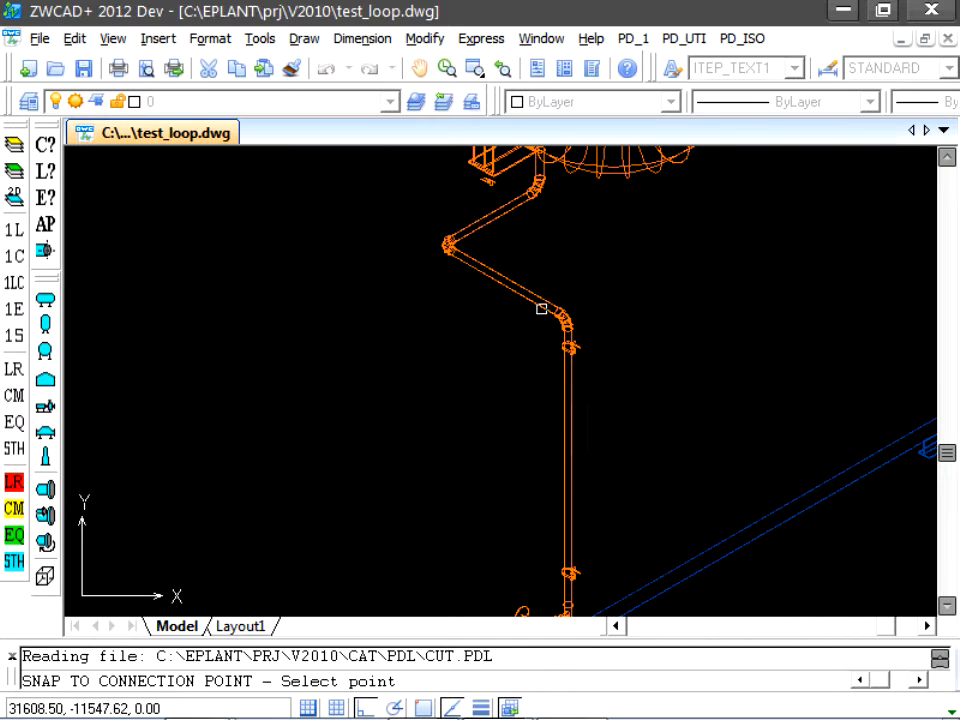
click(521, 209)
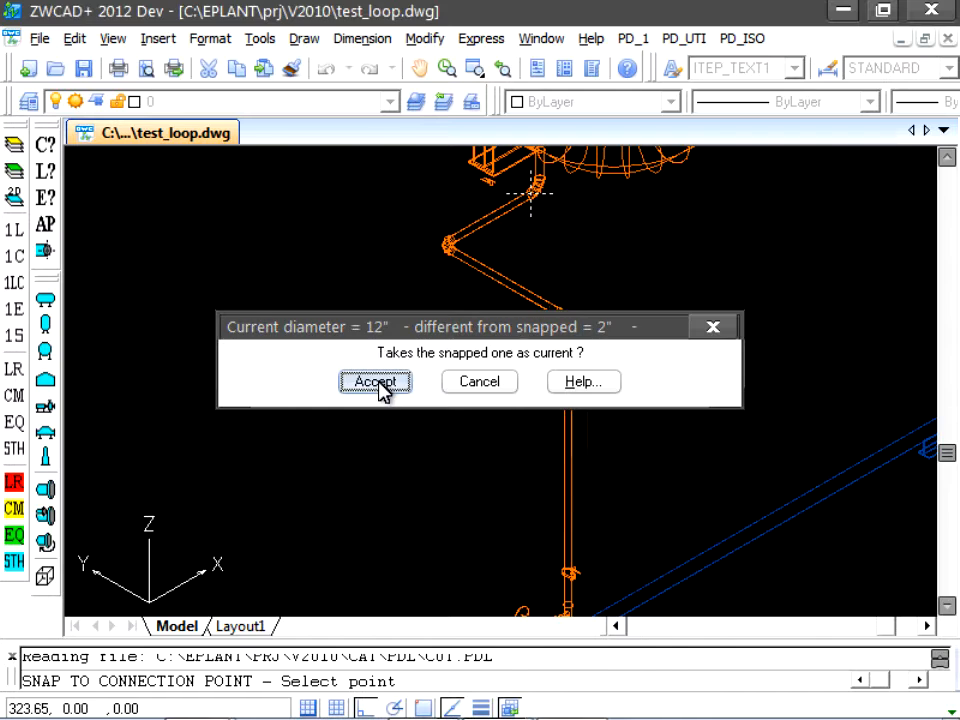
click(376, 386)
click(383, 386)
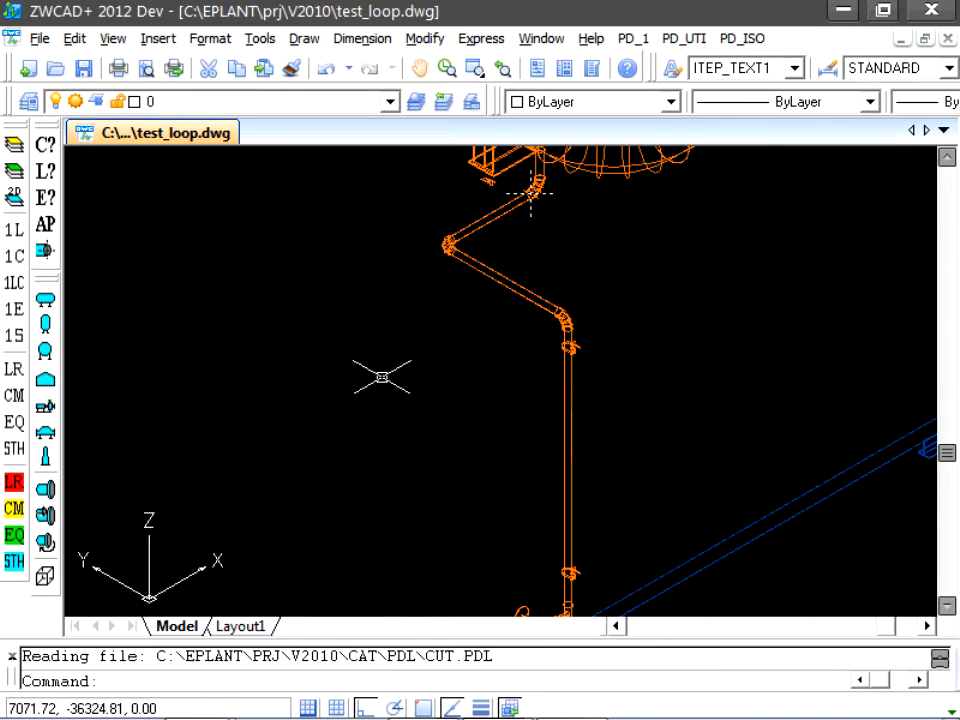
Inspect the component characteristics of the Isometric Cut symbol placed on the 2" branch elbow
scroll(594, 427, up, 4)
middle_drag(594, 427, 634, 682)
middle_drag(390, 171, 435, 497)
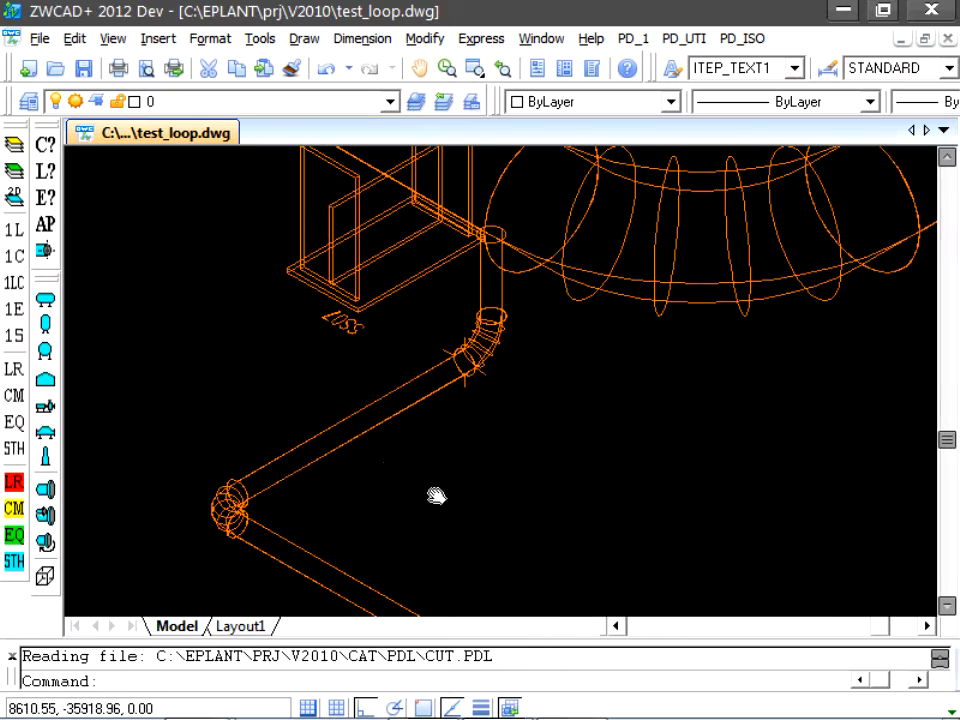
click(45, 144)
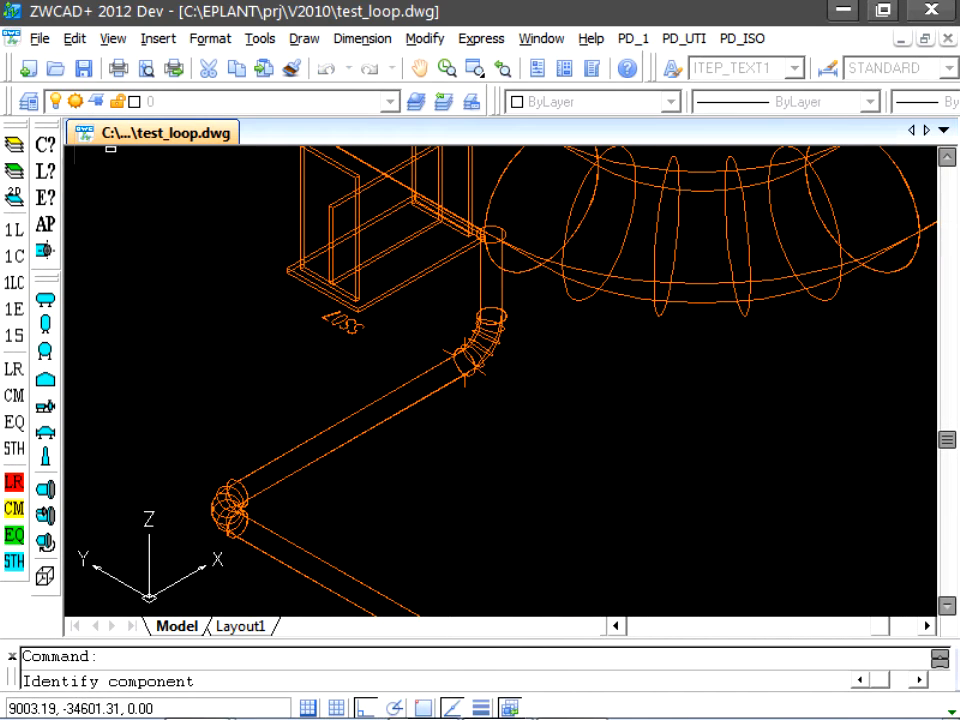
click(484, 377)
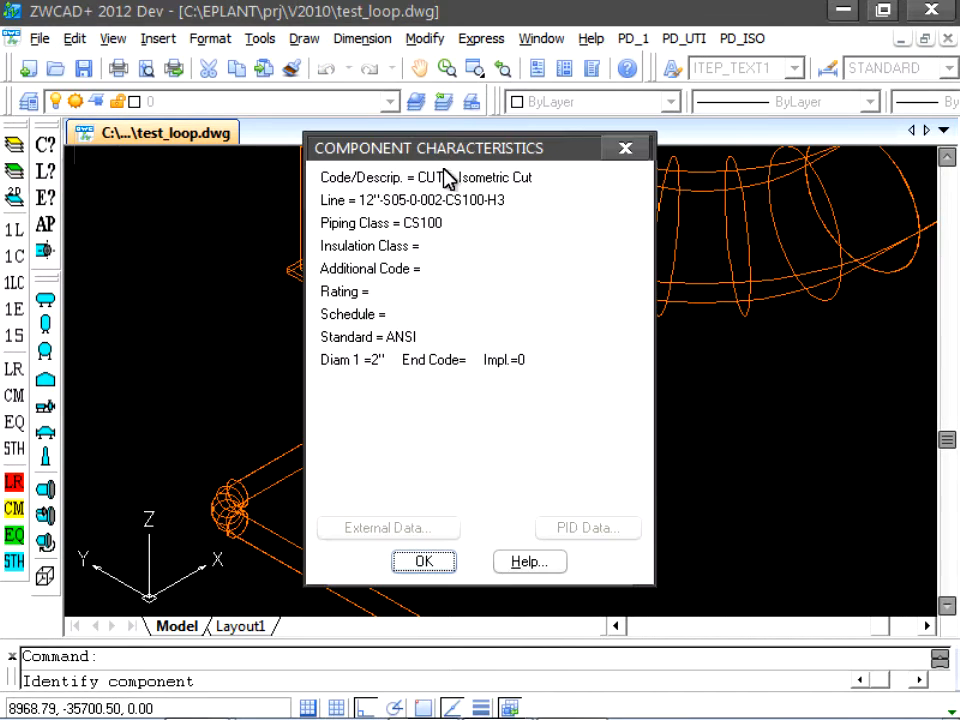
drag(452, 150, 688, 152)
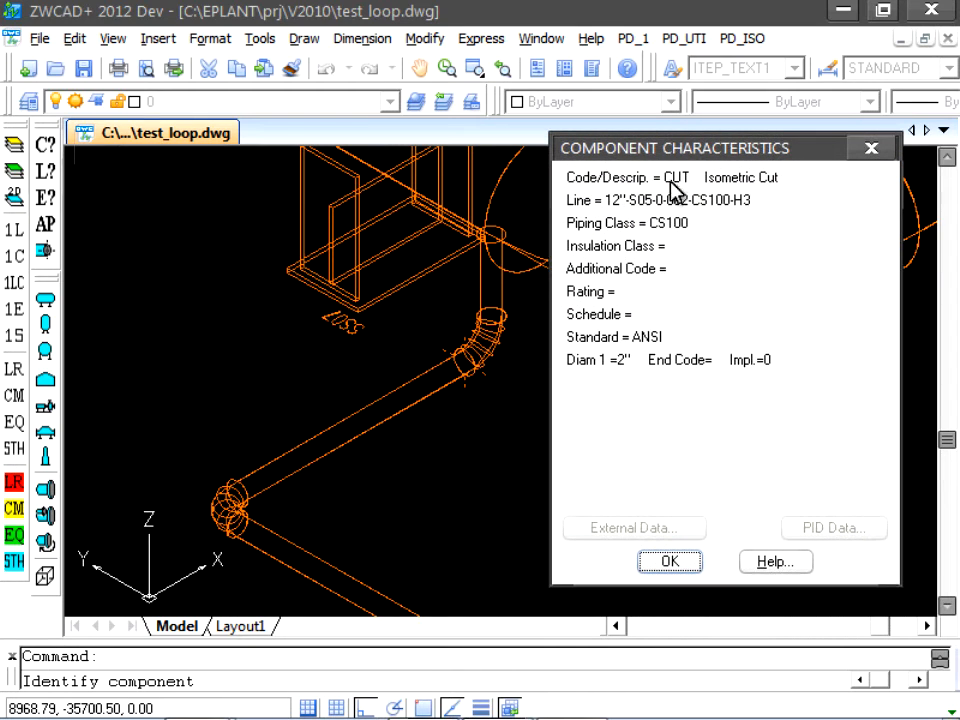
click(666, 566)
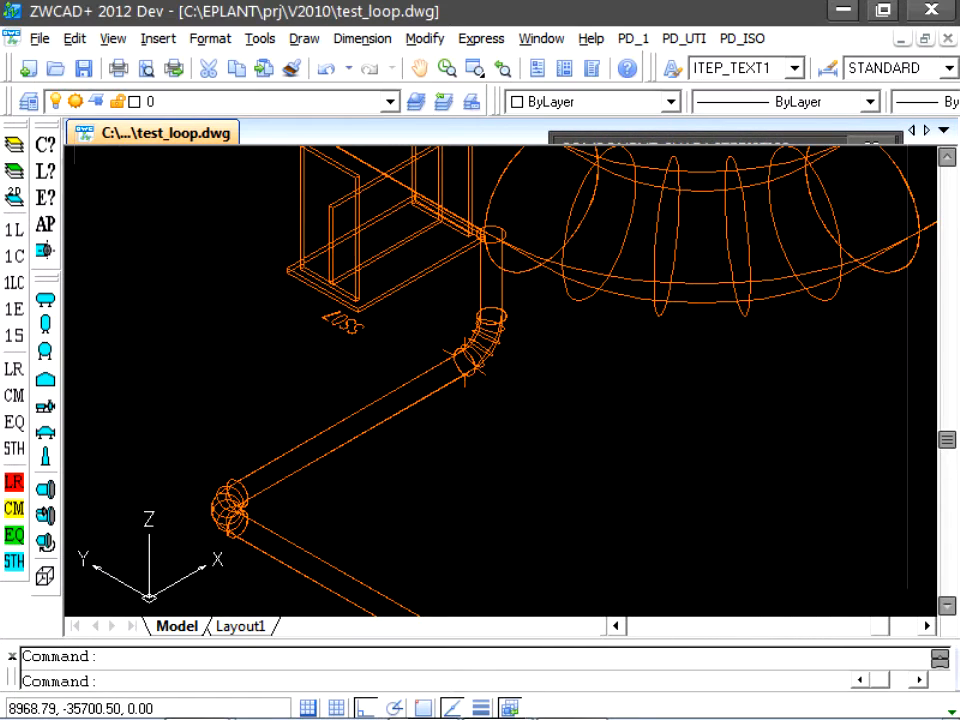
Check the Sheet Cutting option in the isometric extraction's drawing criteria, leaving the criteria unchanged
scroll(561, 514, down, 3)
scroll(561, 514, up, 3)
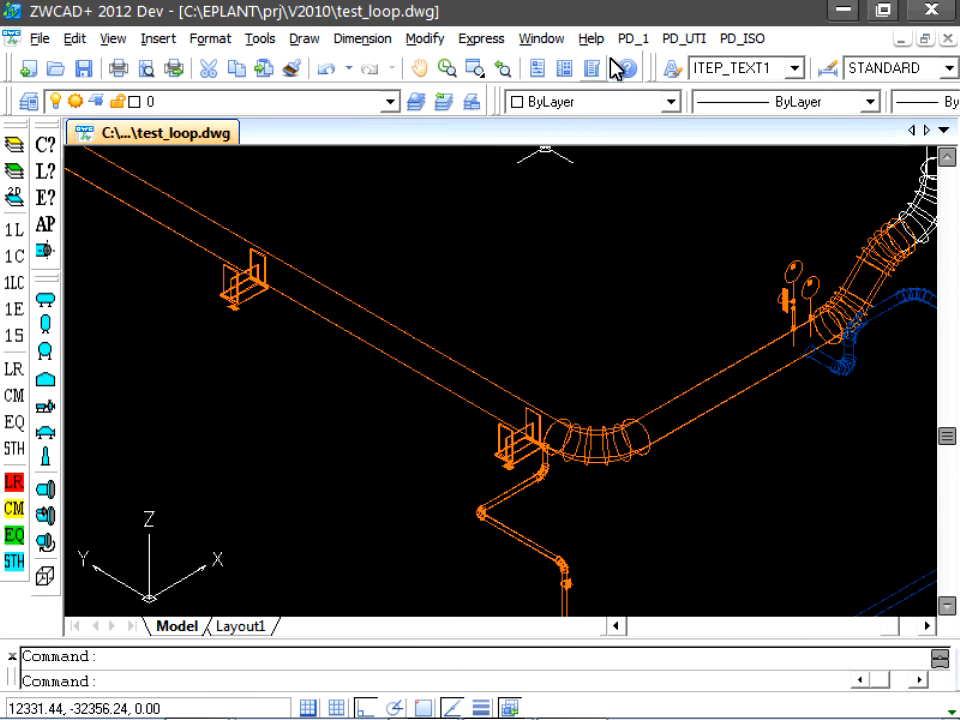
click(633, 40)
click(688, 505)
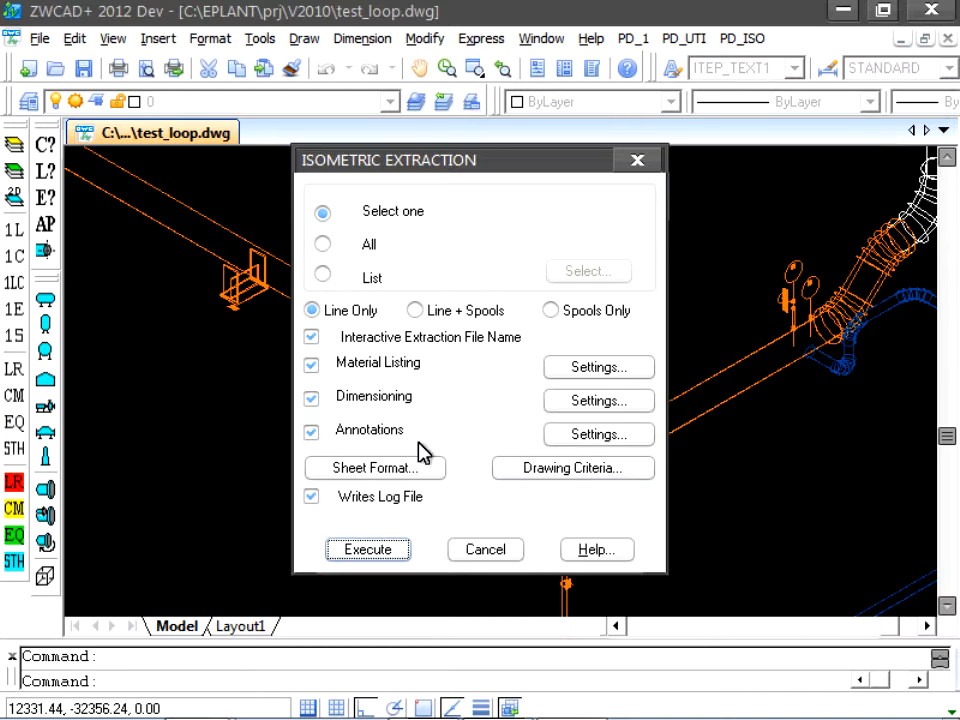
click(539, 474)
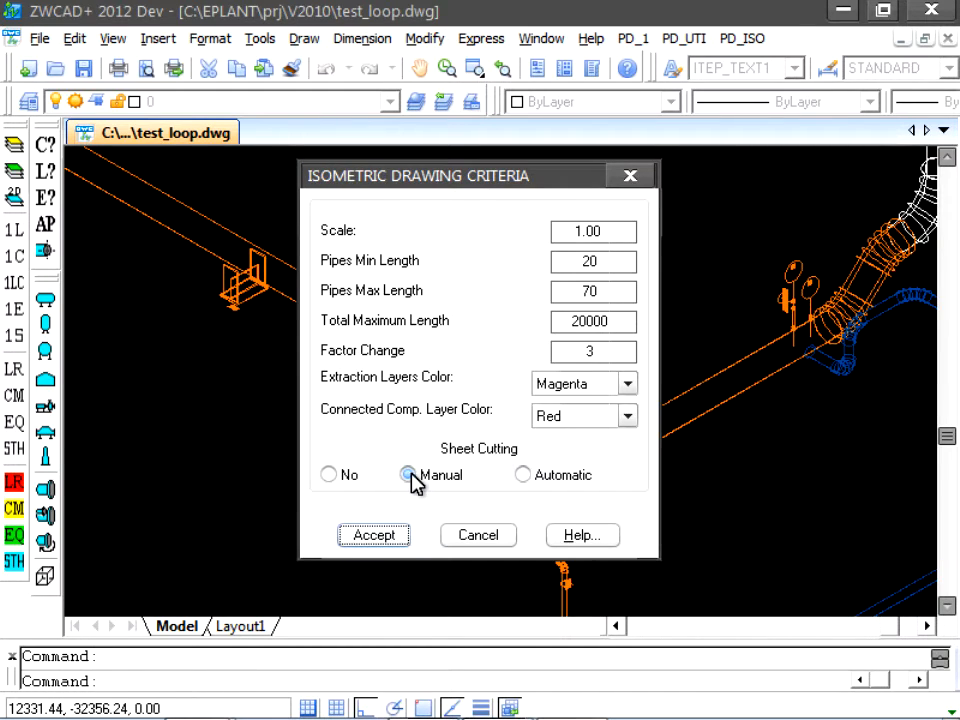
click(478, 537)
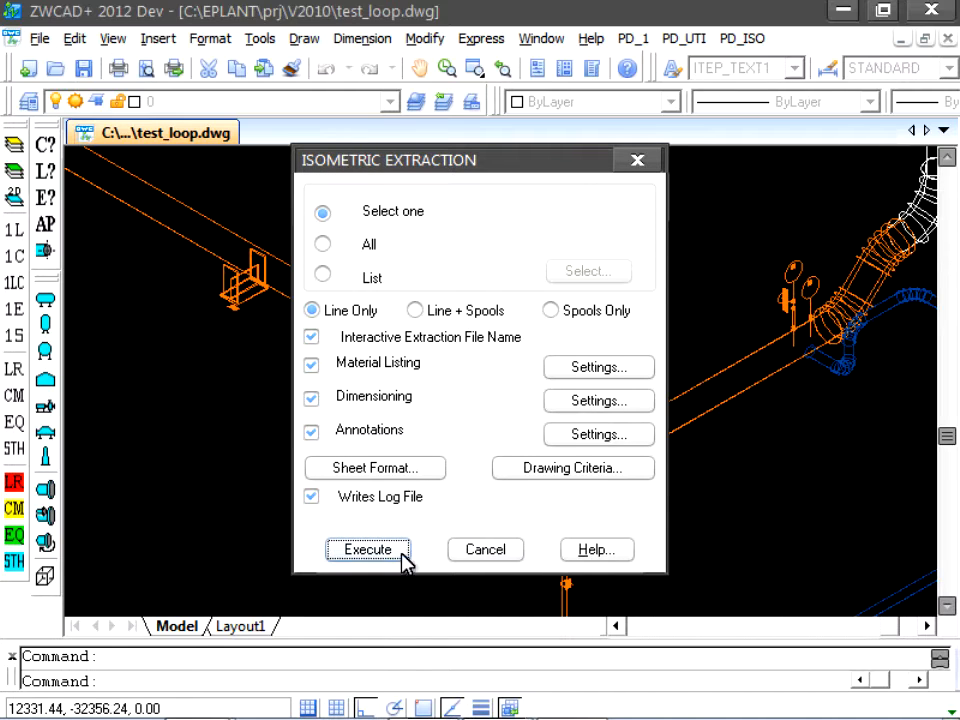
Extract the isometric of line 12"-S05-0-002-CS100-H3 to sheets 0-S05-0021, 0-S05-0022 and 0-S05-0023, without extracting another line
click(384, 556)
click(494, 430)
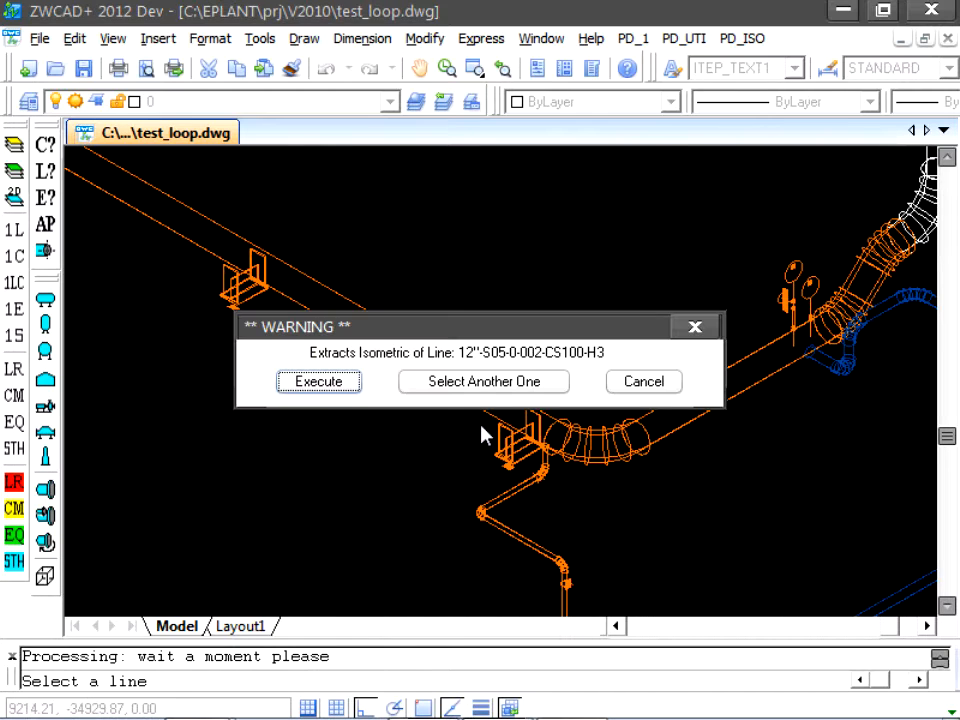
click(318, 382)
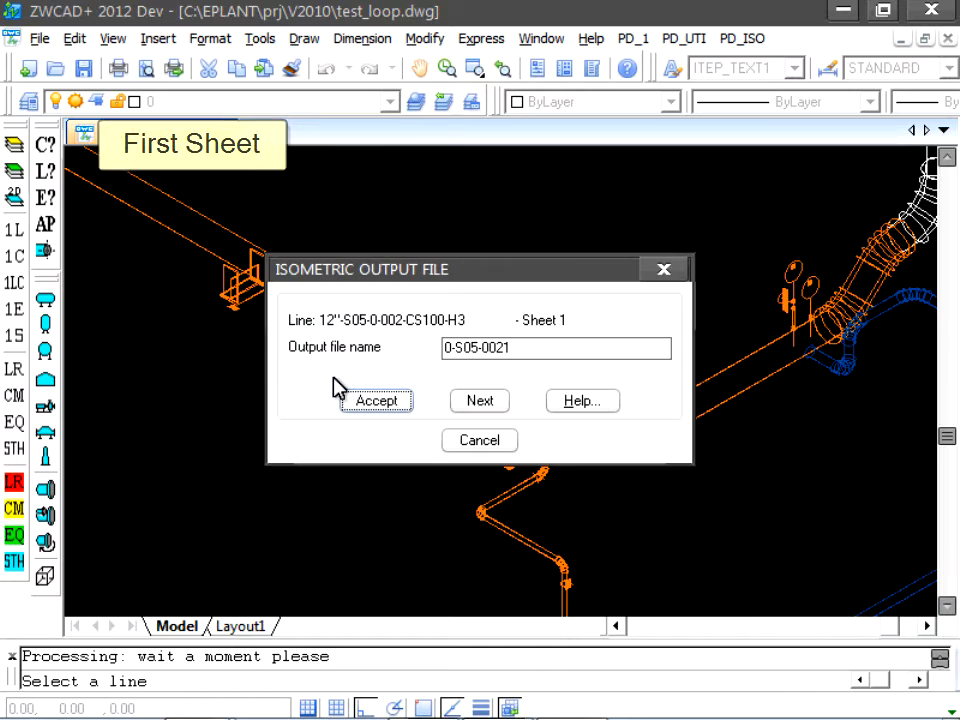
click(506, 347)
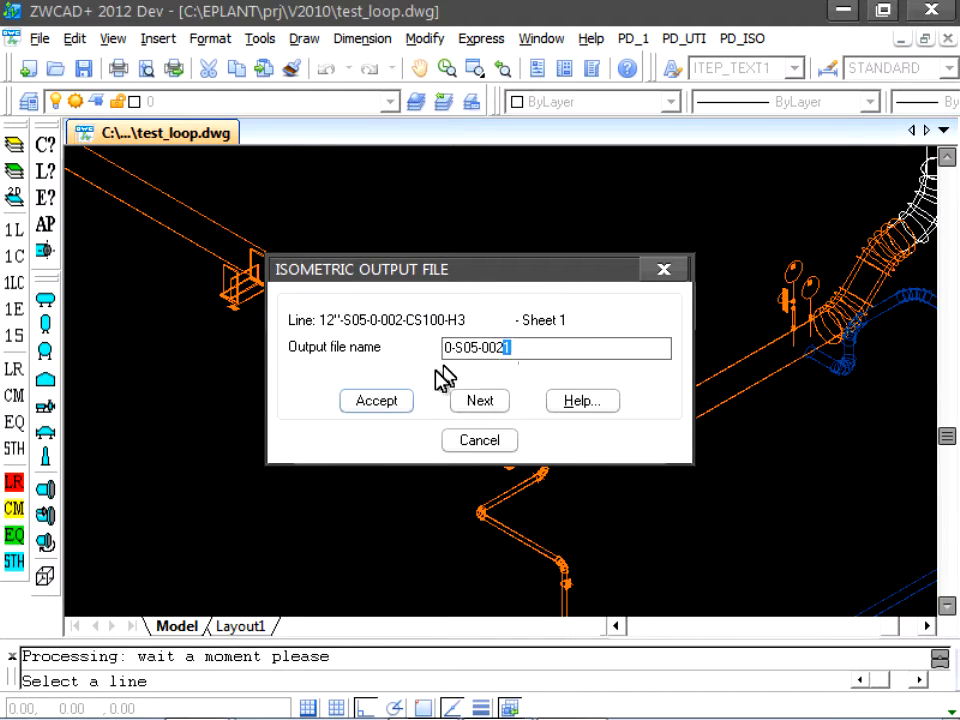
click(396, 405)
click(427, 402)
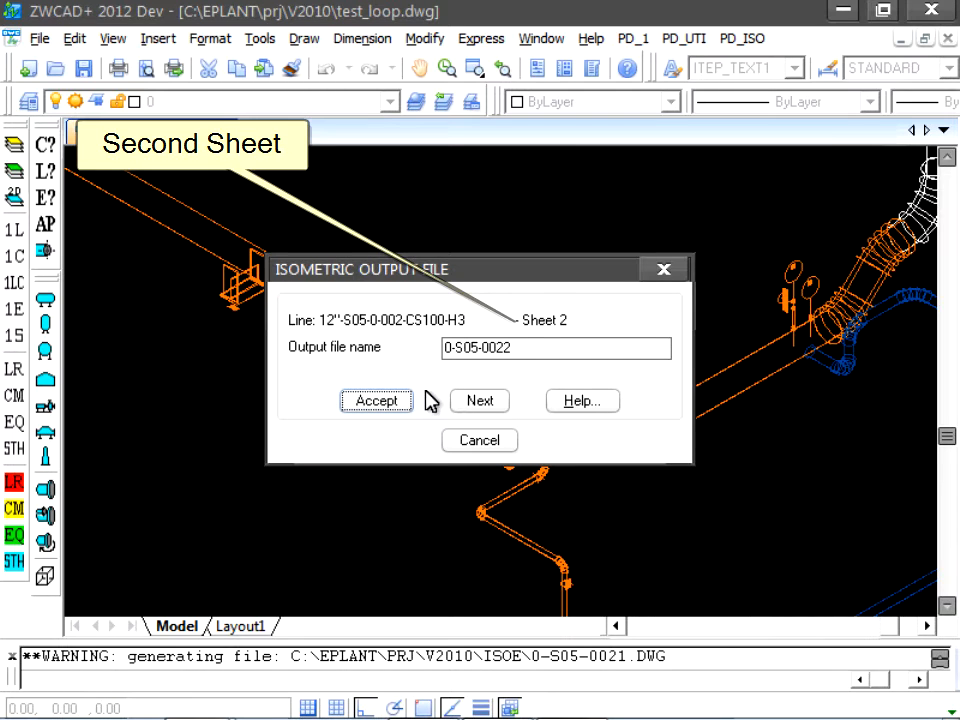
click(405, 402)
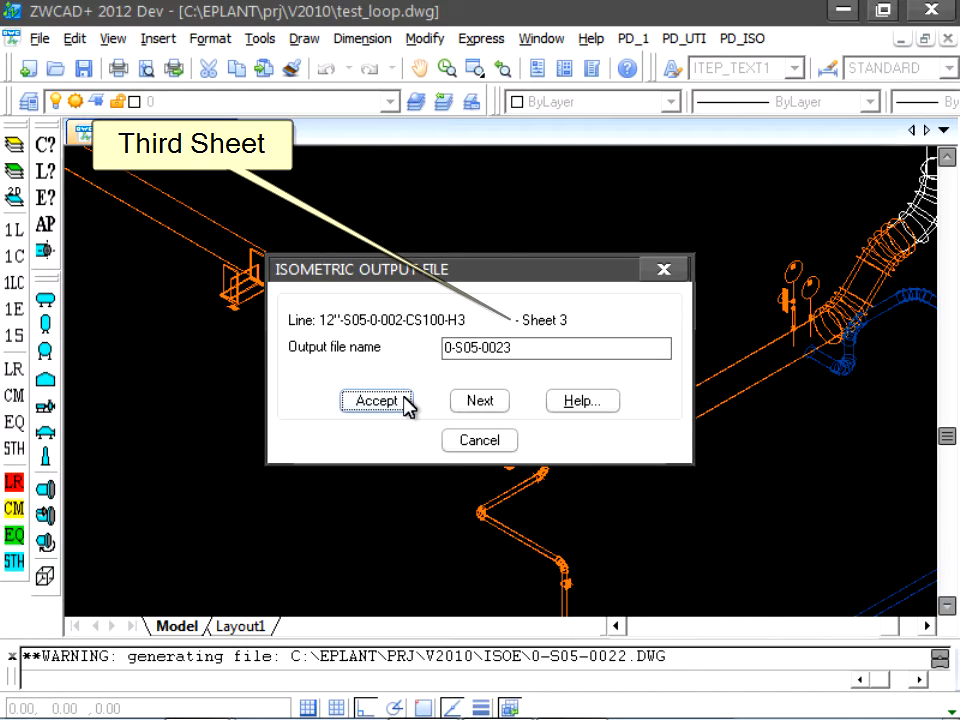
click(376, 401)
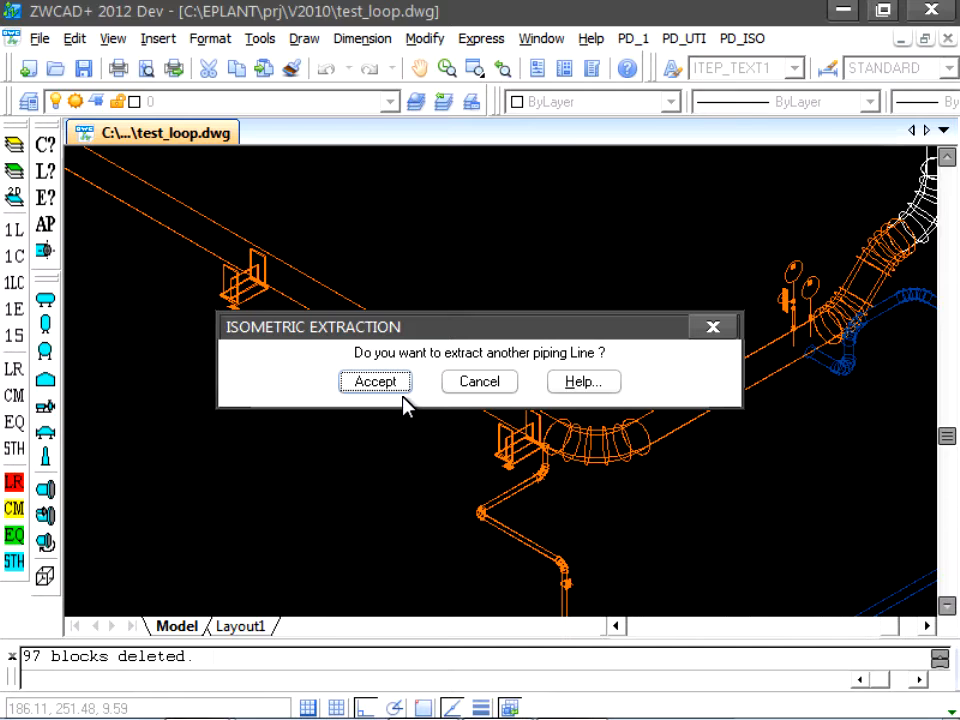
click(480, 389)
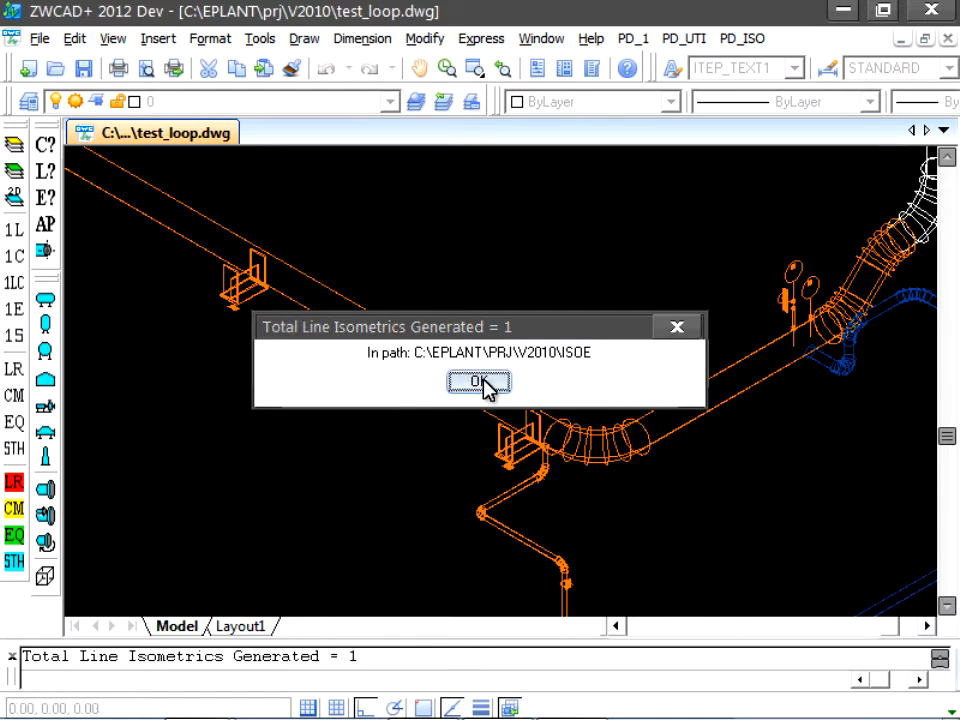
click(487, 386)
Open 0-S05-0021.dwg from the V2010 project's ISOE folder and examine the first sheet's continuation annotation at the cut
mouse_move(197, 700)
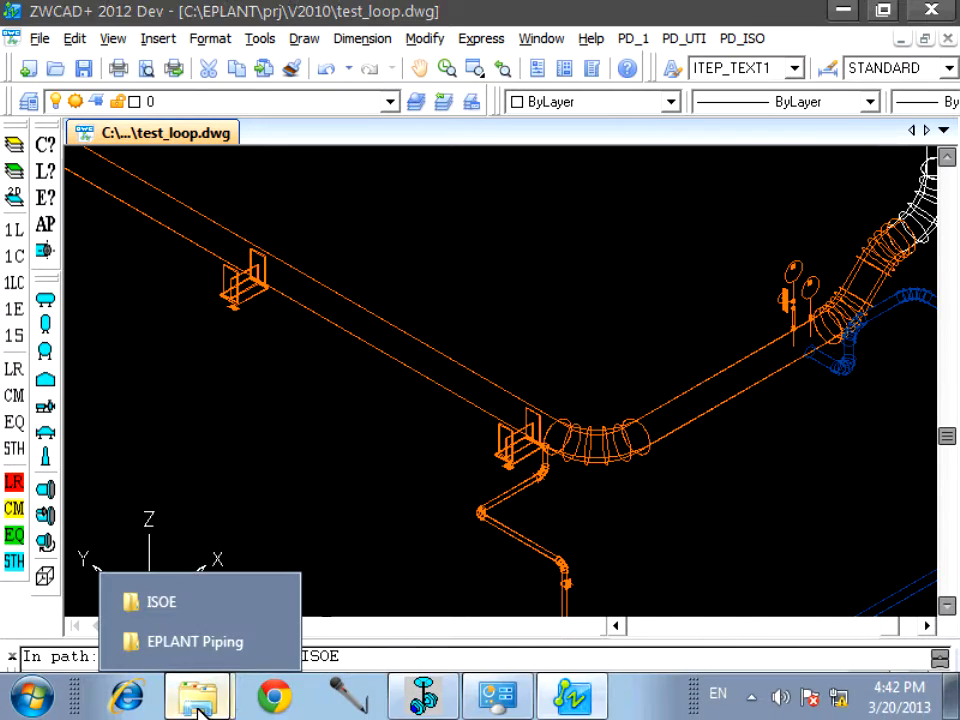
click(158, 606)
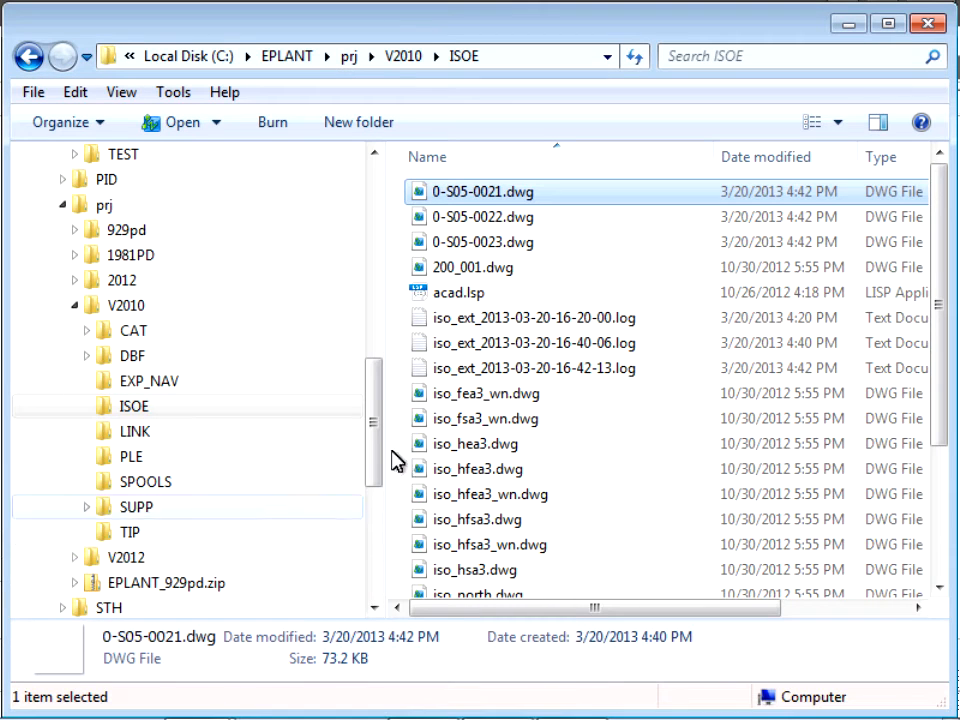
double_click(507, 200)
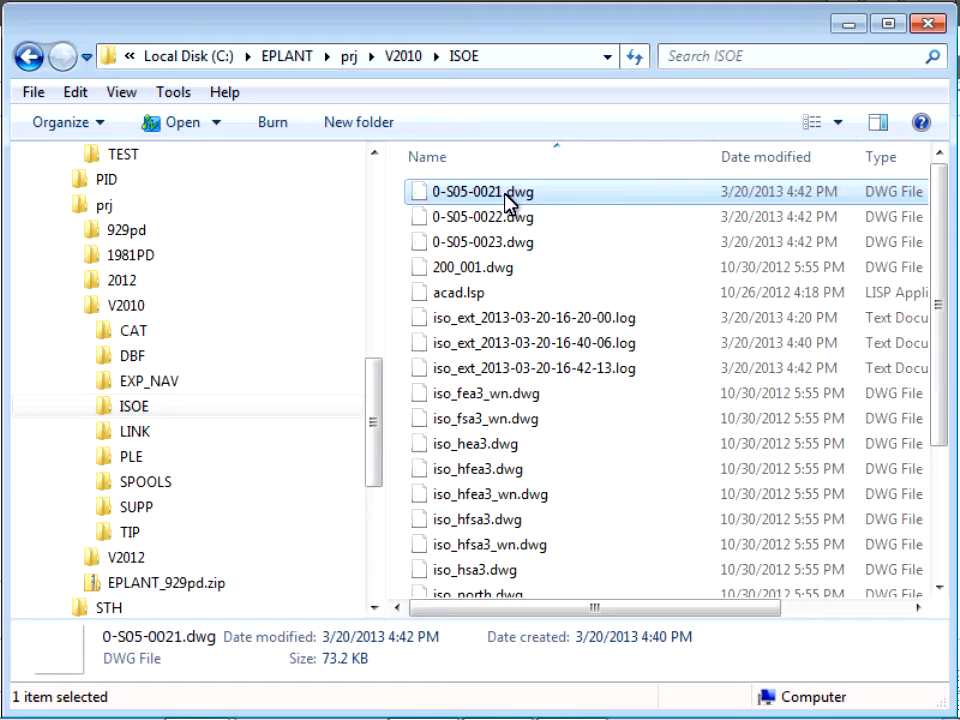
scroll(525, 325, up, 5)
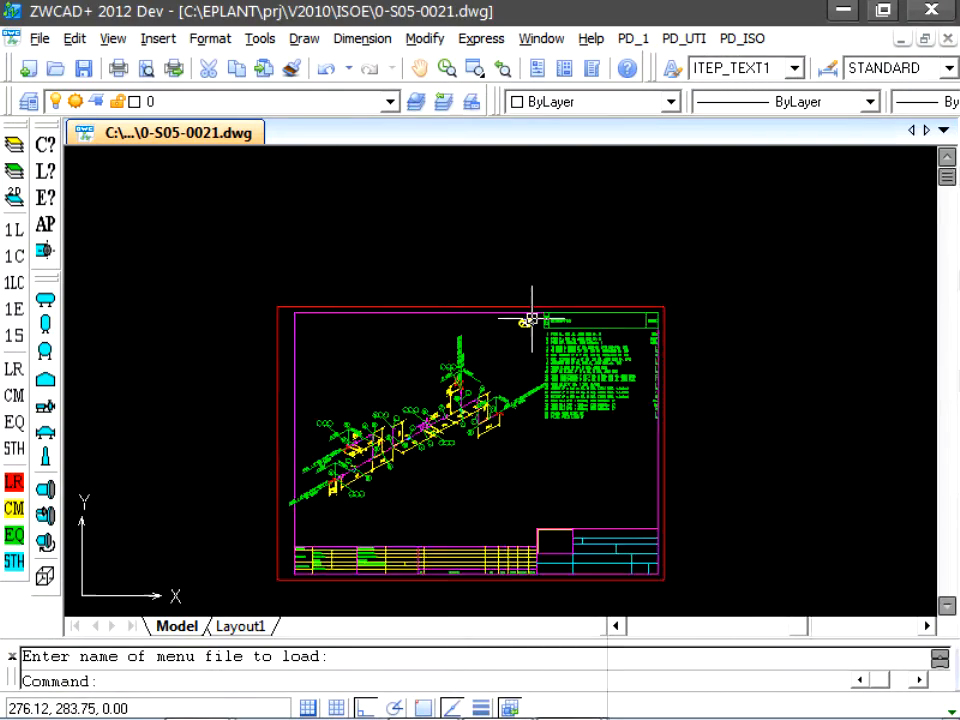
scroll(517, 357, up, 5)
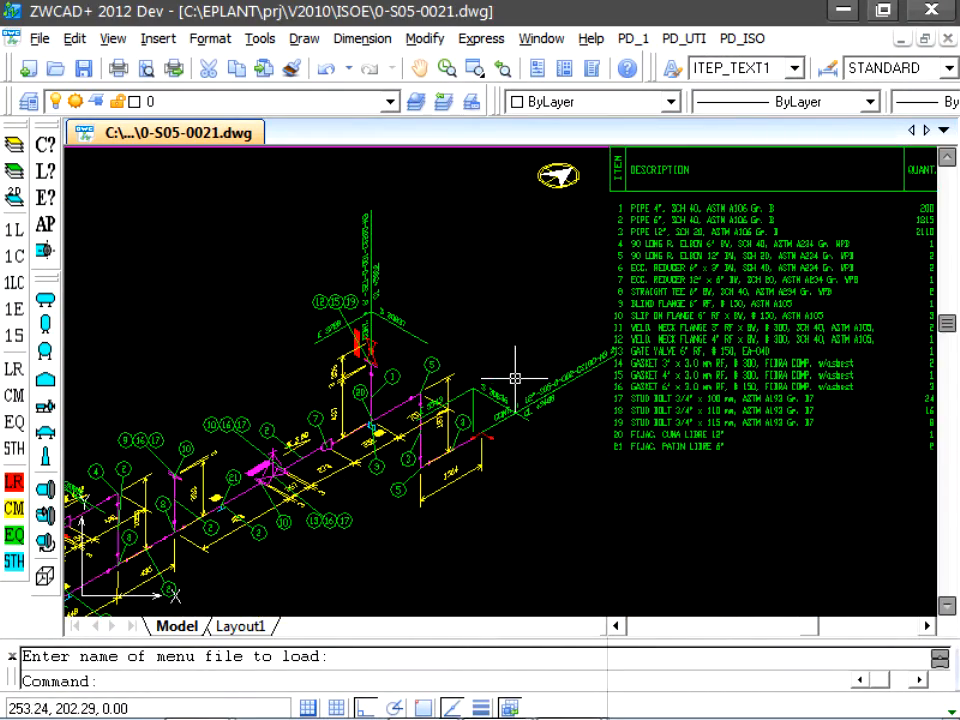
middle_drag(593, 332, 525, 392)
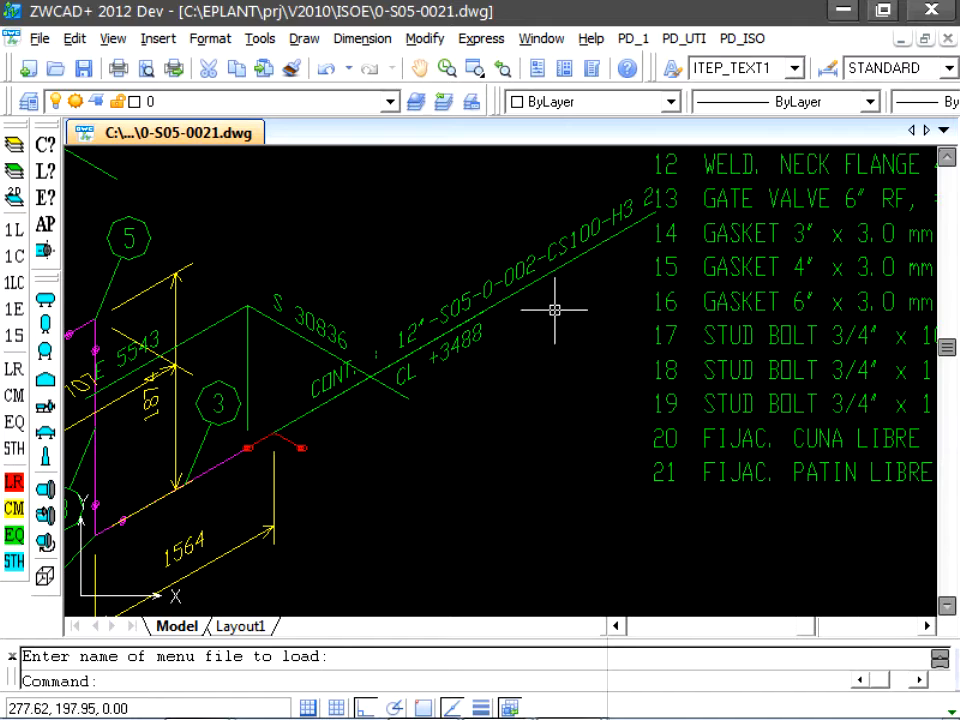
scroll(512, 382, down, 2)
scroll(512, 382, down, 3)
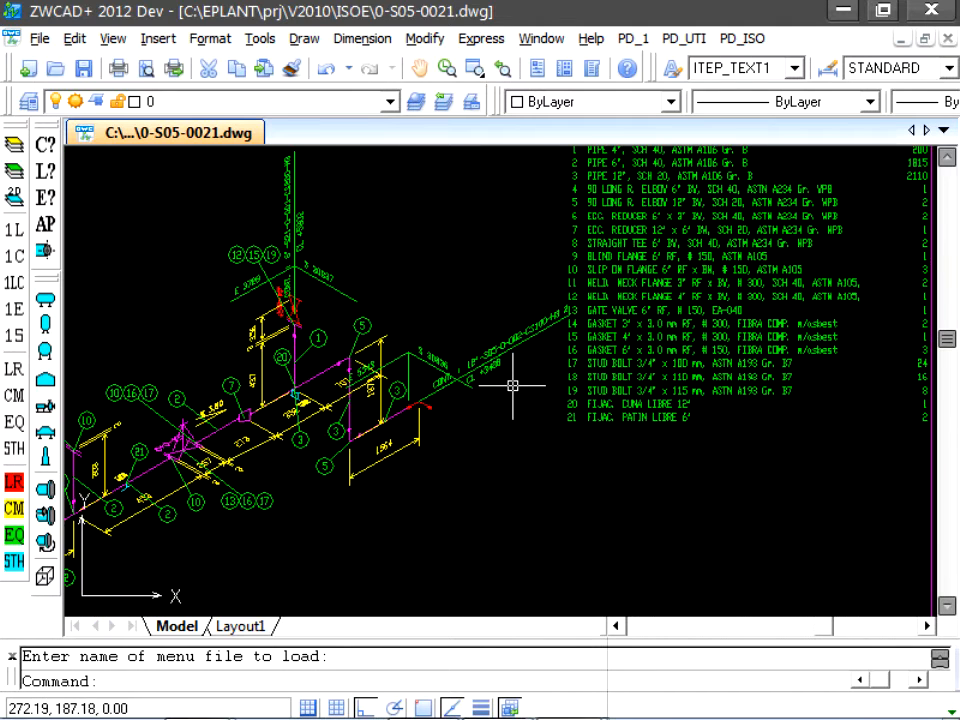
Open 0-S05-0022.dwg from the V2010 project's ISOE folder and examine the 12" line's continuation note referring to sheet 1
scroll(508, 390, down, 2)
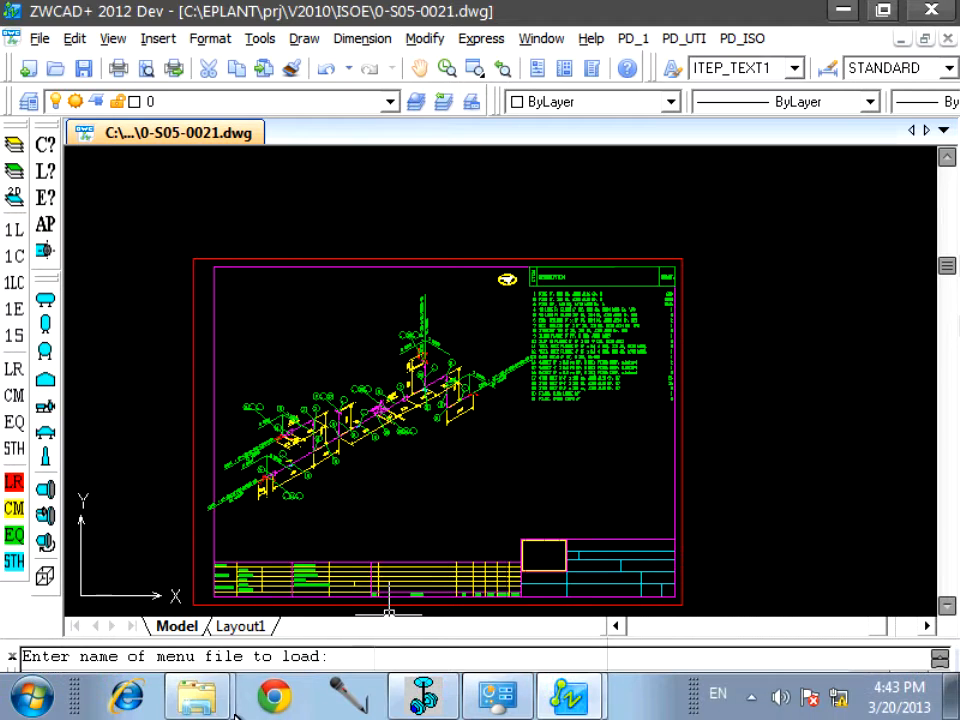
mouse_move(195, 697)
click(190, 605)
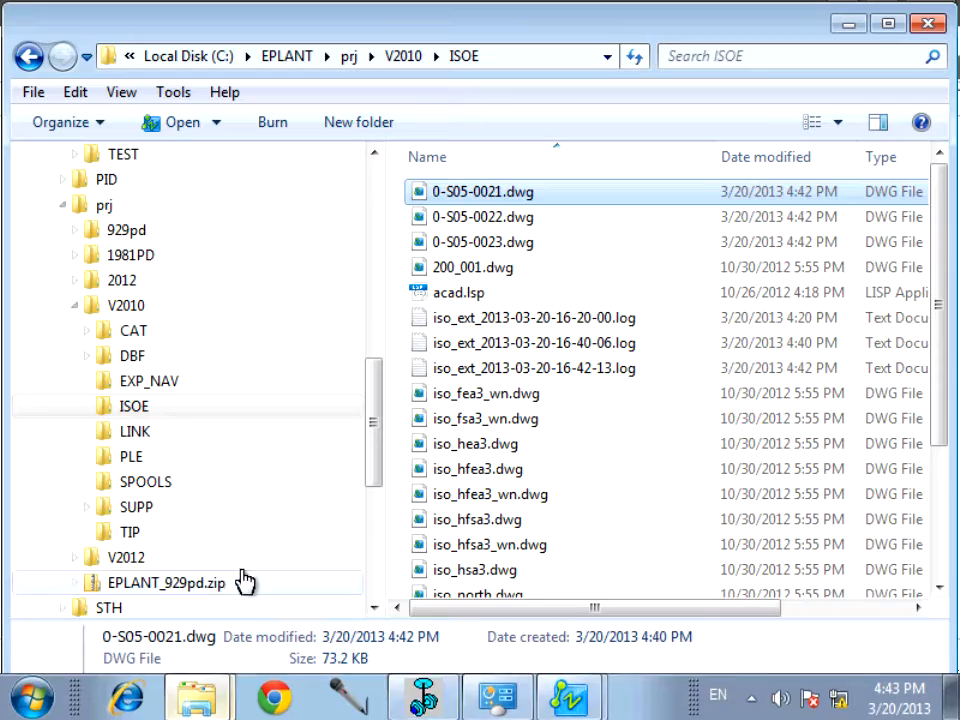
double_click(521, 219)
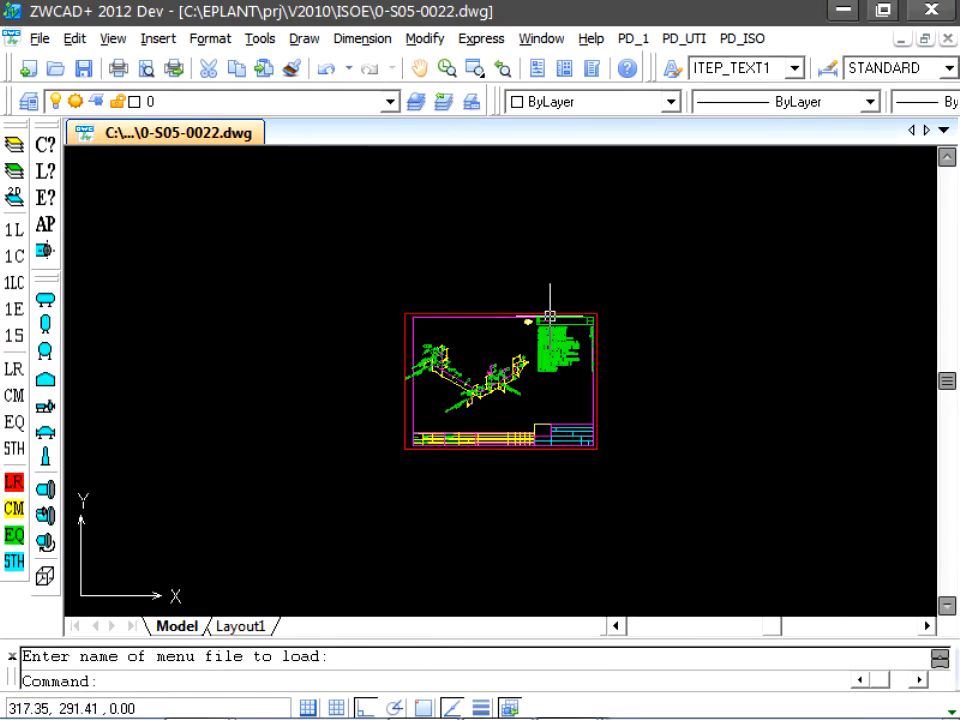
scroll(551, 316, up, 5)
mouse_move(551, 321)
middle_down()
mouse_move(553, 332)
mouse_move(604, 223)
mouse_move(704, 143)
middle_up()
middle_drag(310, 538, 456, 521)
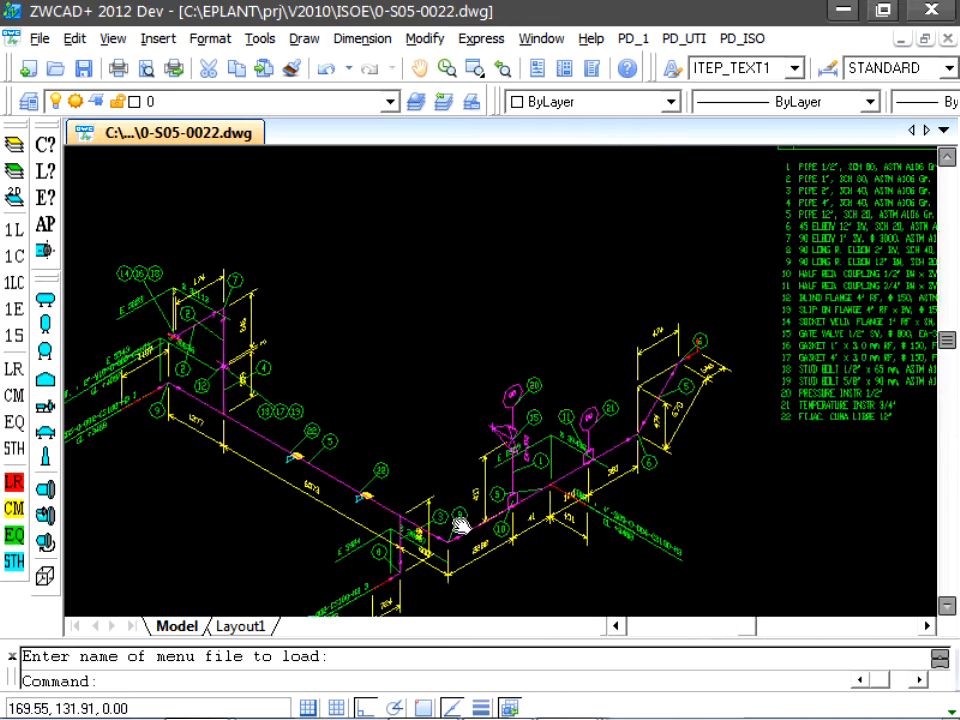
scroll(103, 574, down, 2)
scroll(197, 546, up, 5)
scroll(213, 524, up, 2)
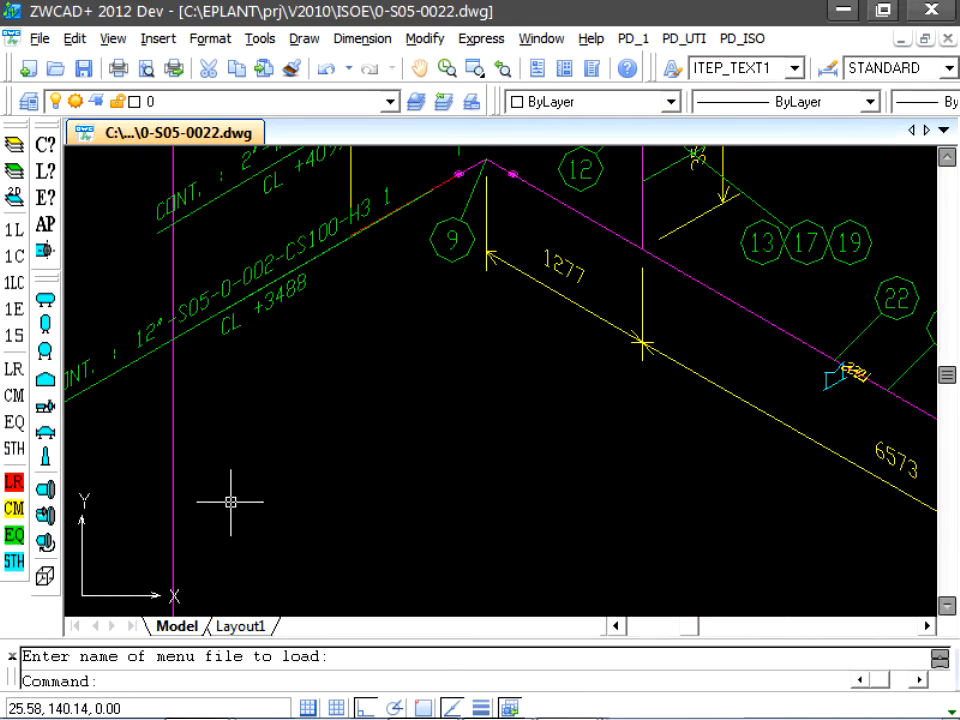
mouse_move(229, 504)
middle_down()
mouse_move(253, 521)
mouse_move(342, 531)
middle_up()
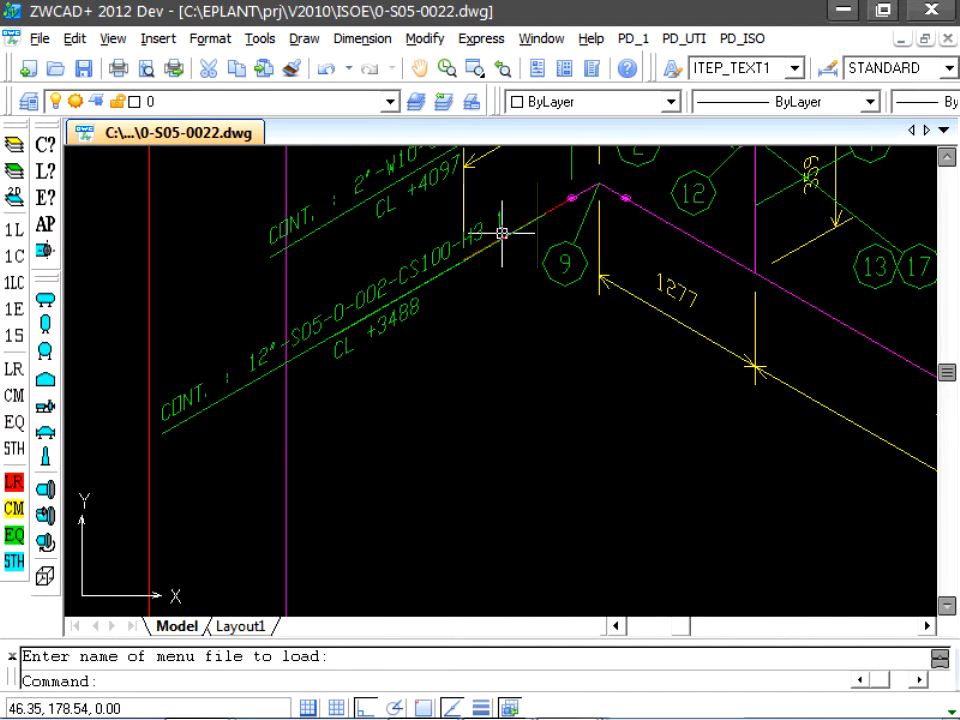
Examine the continuation note referring to sheet 3 at the branch cut and the rest of the second sheet's piping
scroll(553, 326, down, 4)
mouse_move(557, 341)
middle_down()
mouse_move(296, 294)
mouse_move(178, 249)
middle_up()
scroll(423, 415, up, 3)
scroll(475, 441, up, 2)
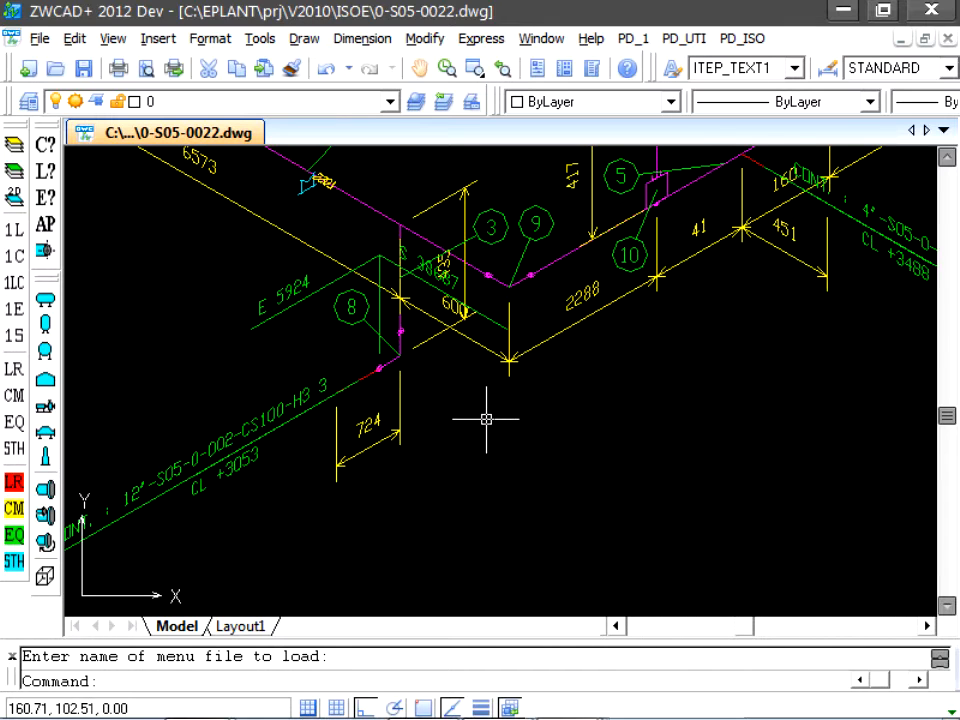
mouse_move(491, 419)
middle_down()
mouse_move(403, 422)
mouse_move(286, 458)
middle_up()
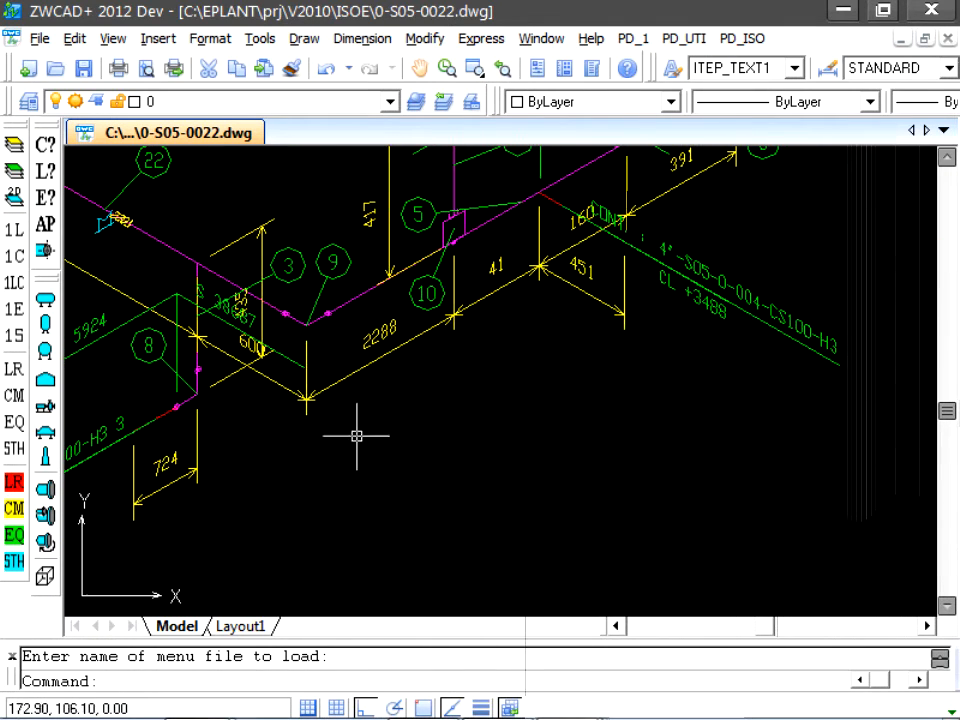
middle_drag(647, 369, 553, 527)
mouse_move(692, 240)
middle_down()
mouse_move(735, 255)
mouse_move(530, 581)
middle_up()
scroll(681, 369, down, 5)
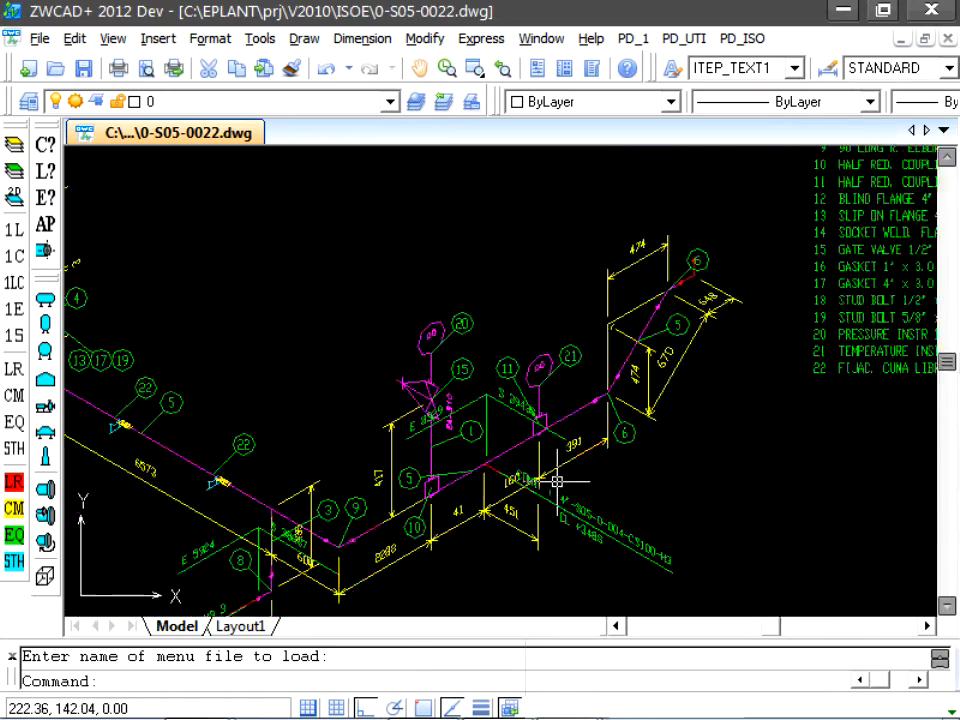
scroll(525, 497, down, 3)
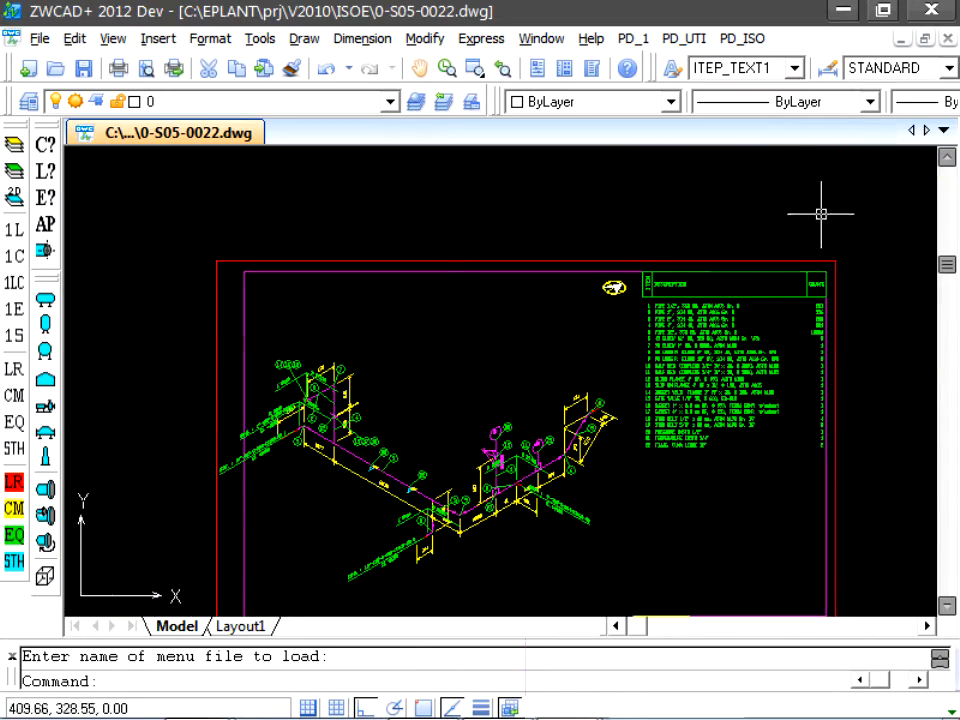
Close 0-S05-0022.dwg and open 0-S05-0023.dwg from the ISOE folder in the session holding 0-S05-0021.dwg
click(929, 16)
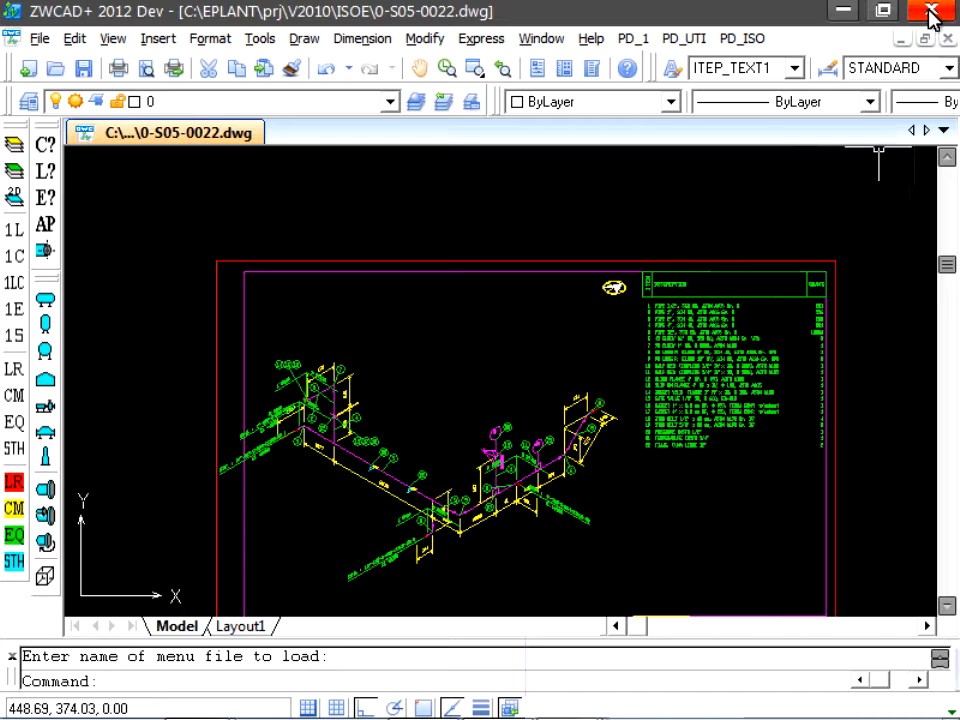
click(592, 424)
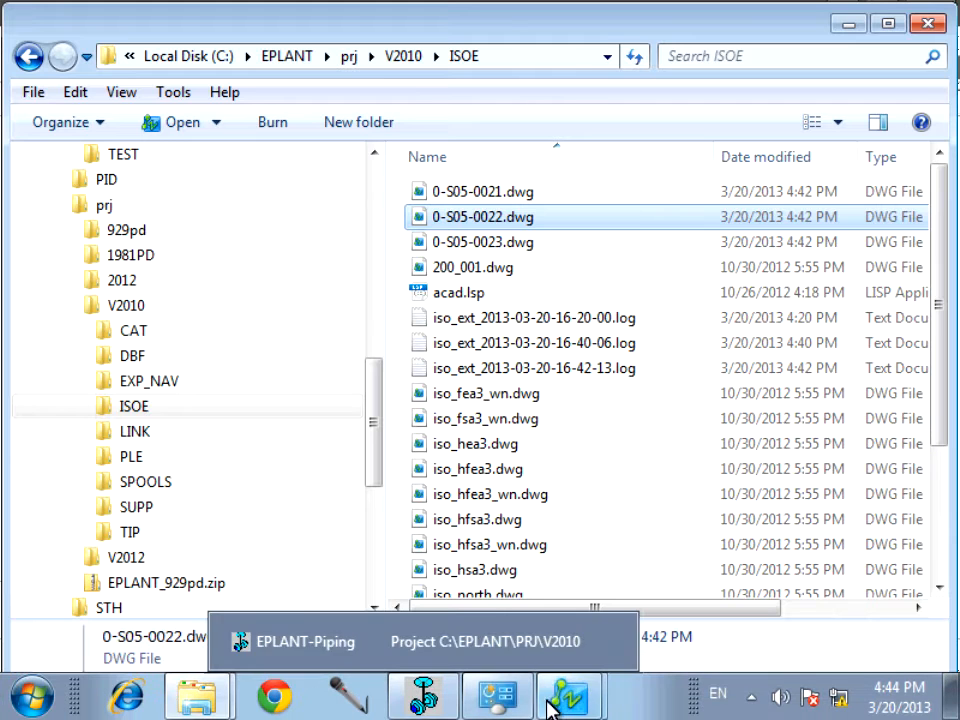
mouse_move(566, 697)
click(604, 643)
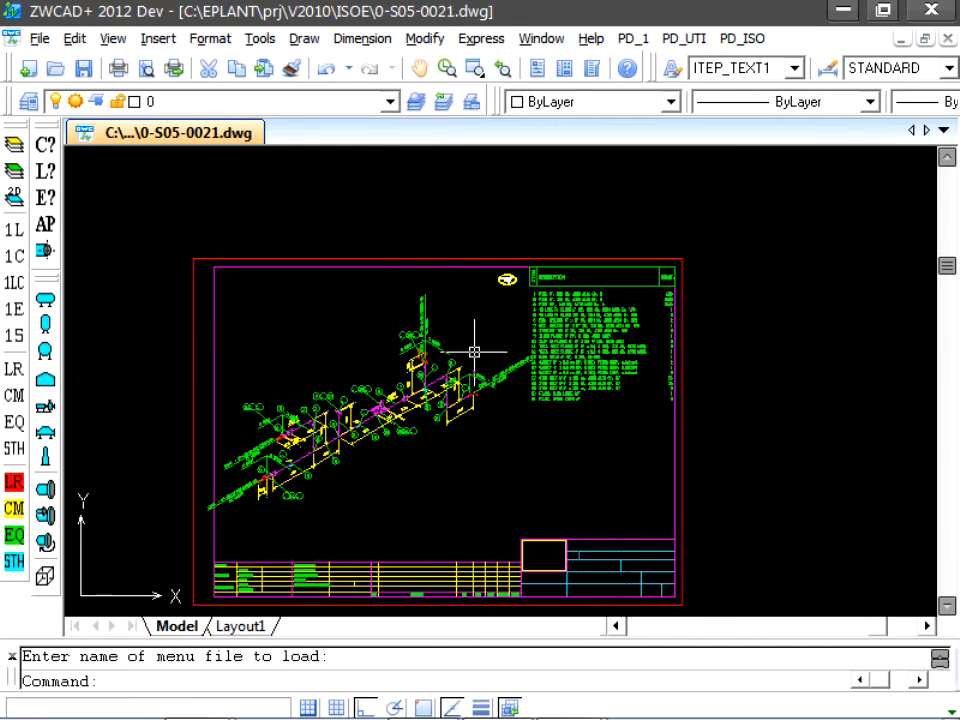
click(57, 77)
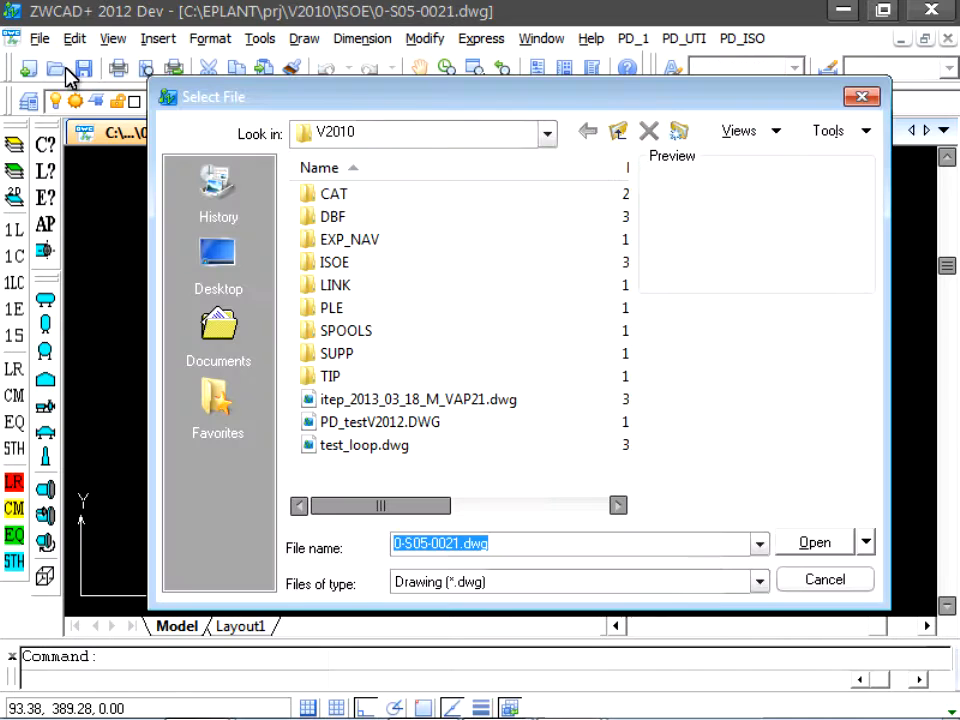
double_click(334, 268)
click(349, 240)
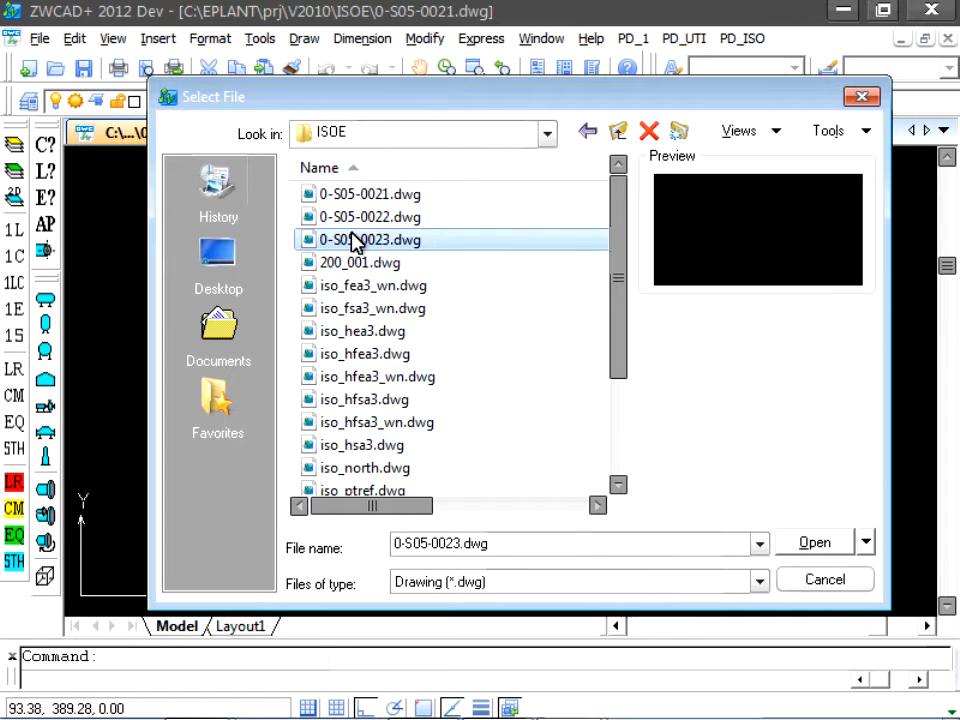
click(840, 542)
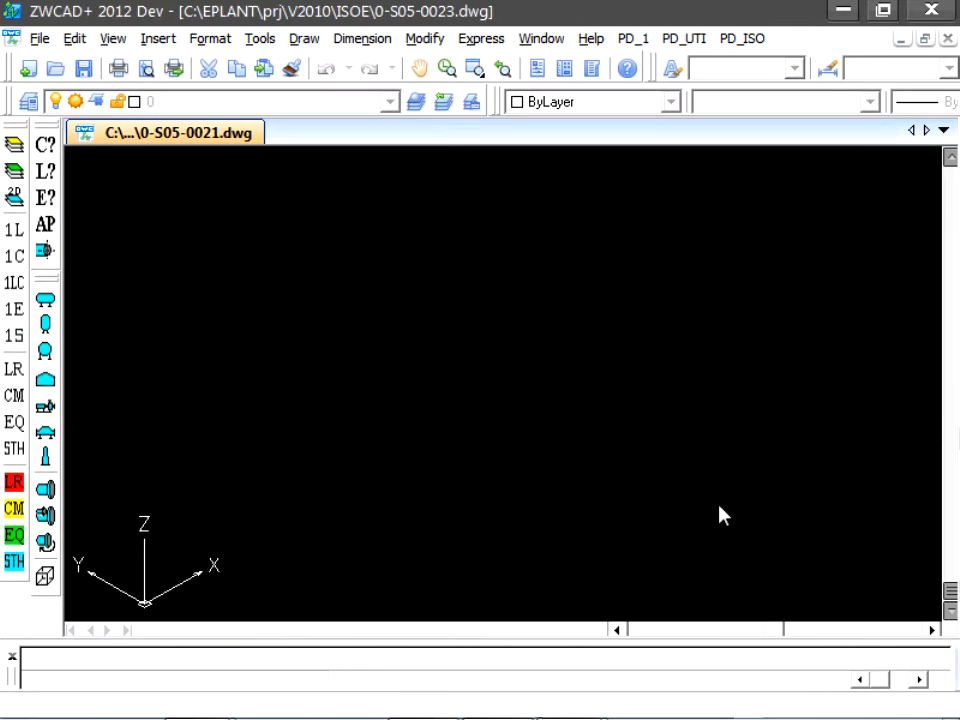
Examine the third sheet's continuation note referring to sheet 2 at the cut, and its overall layout
scroll(567, 461, up, 2)
mouse_move(567, 461)
middle_down()
mouse_move(591, 523)
mouse_move(587, 597)
middle_up()
mouse_move(548, 327)
middle_down()
mouse_move(525, 289)
mouse_move(512, 328)
middle_up()
scroll(491, 279, up, 5)
middle_drag(491, 279, 491, 315)
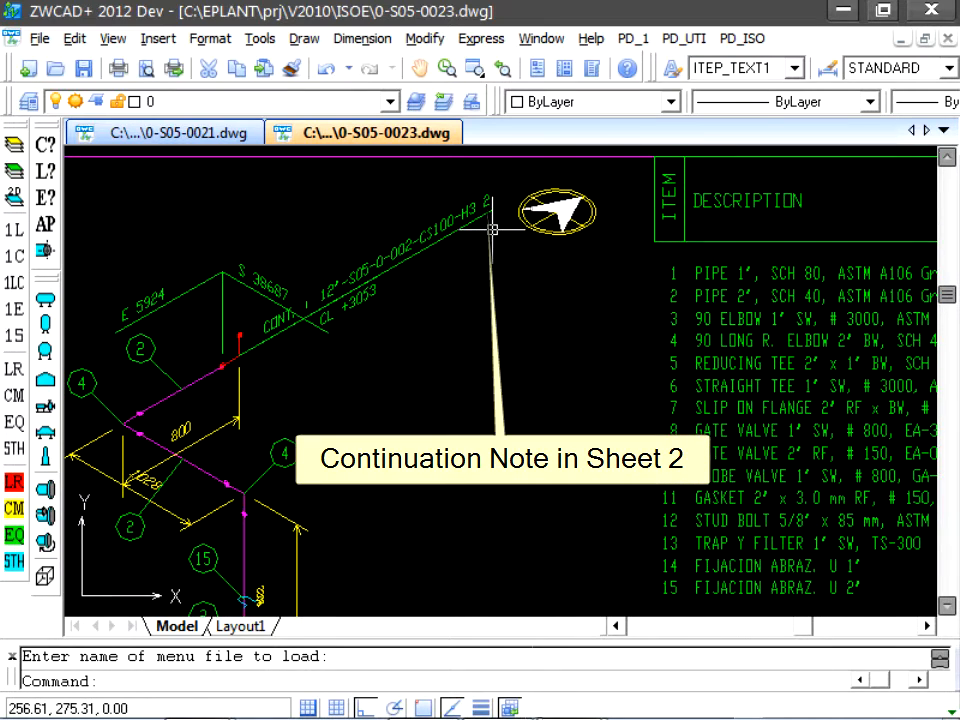
scroll(491, 253, down, 8)
middle_drag(491, 313, 501, 258)
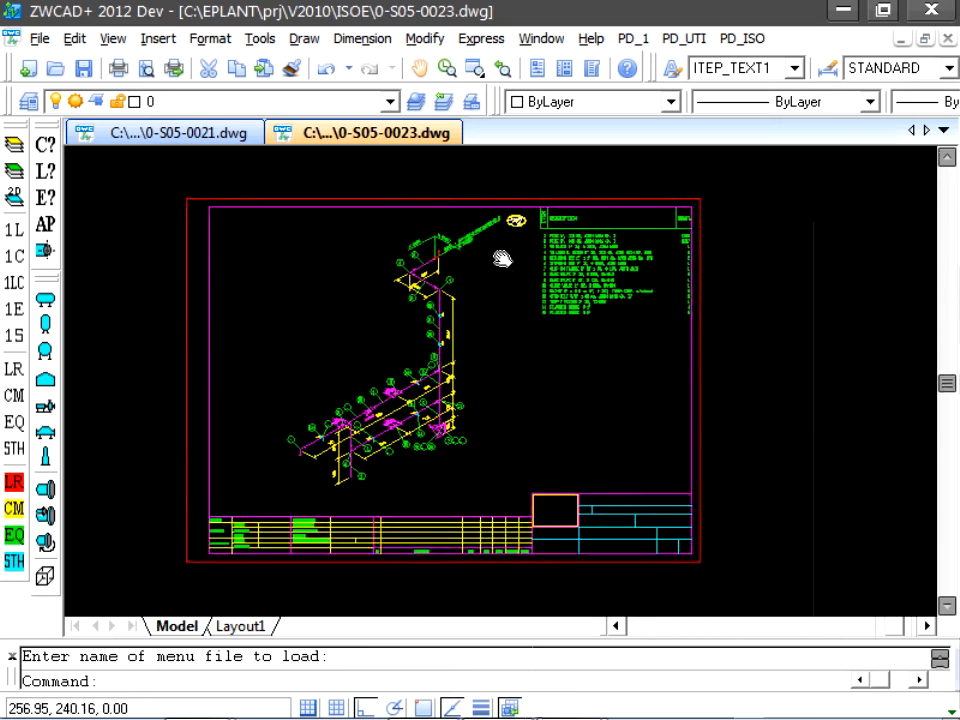
Delete the notes from 0-S05-0023.dwg, including the DIM_ISO dimensions, the item tags, the continuation annotation and the material list
scroll(507, 269, up, 2)
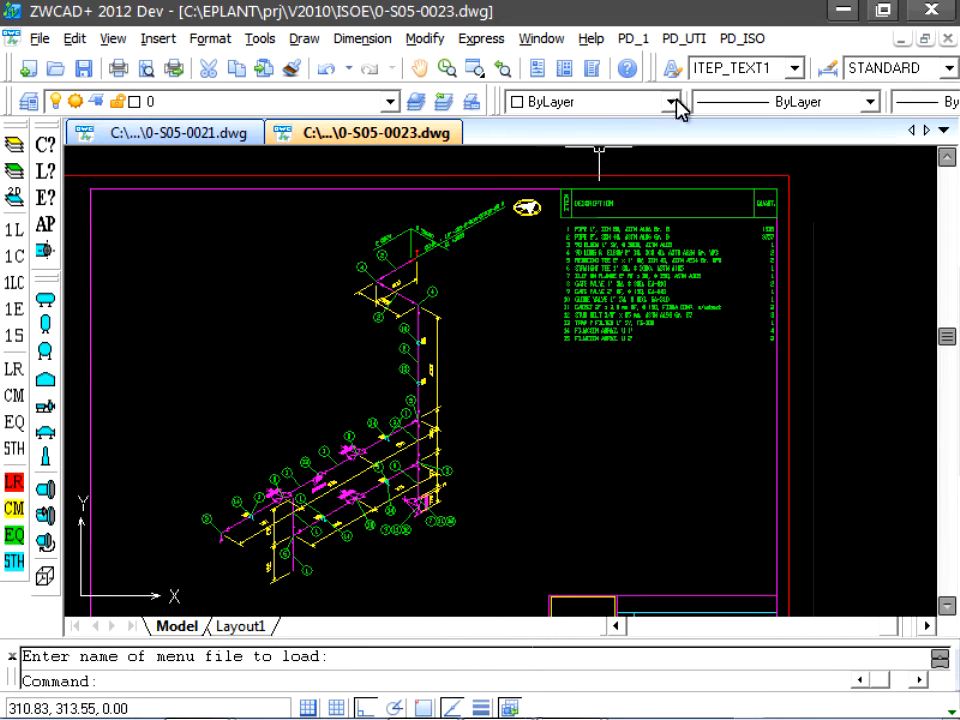
click(742, 38)
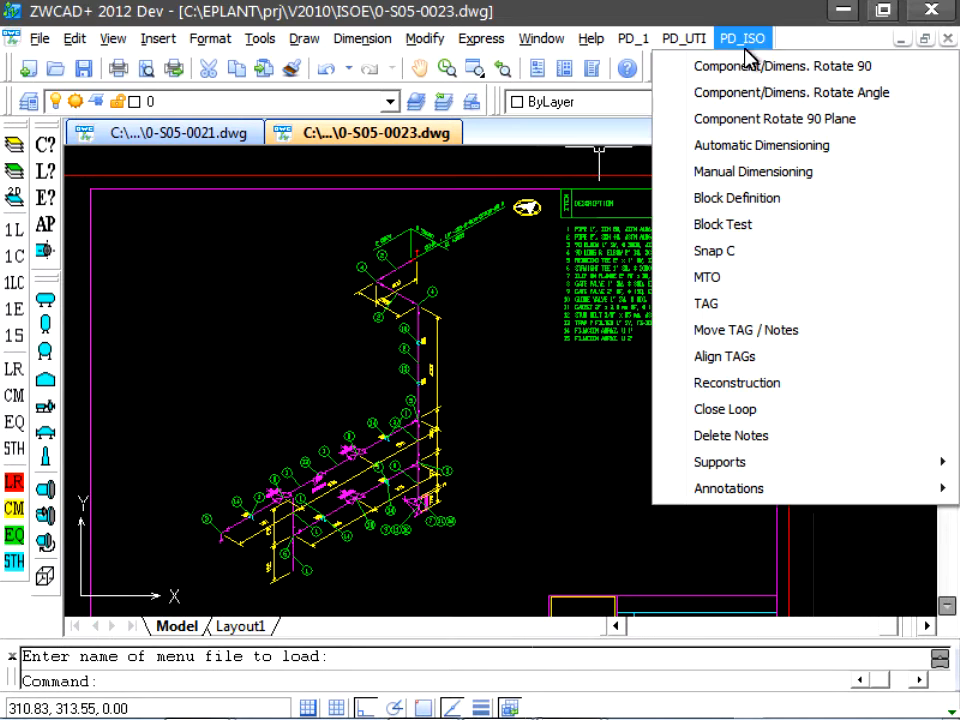
click(733, 436)
click(377, 383)
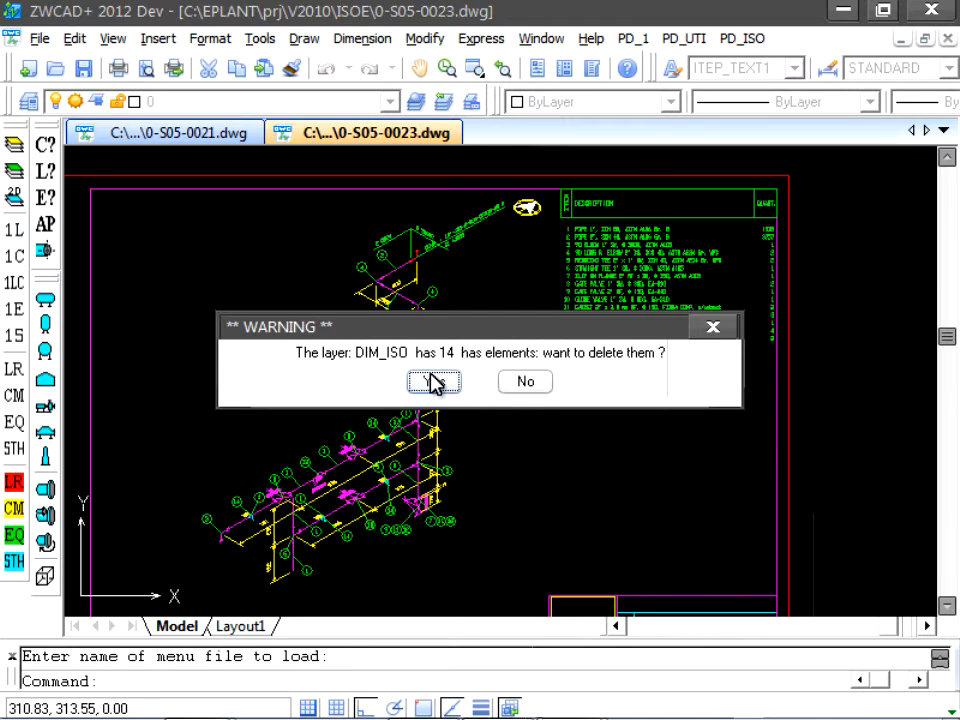
click(433, 383)
click(433, 383)
click(434, 384)
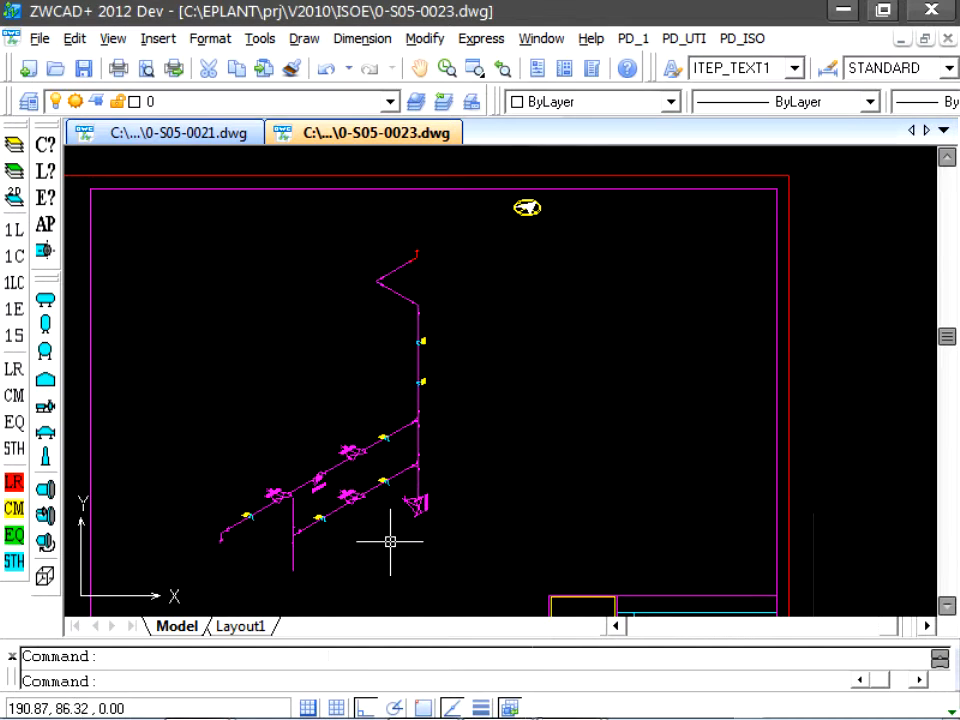
Compare the open valve loop in 0-S05-0023.dwg with the same loop and its vertical pipe in the test_loop.dwg 3D model
middle_drag(389, 548, 553, 480)
scroll(506, 490, up, 1)
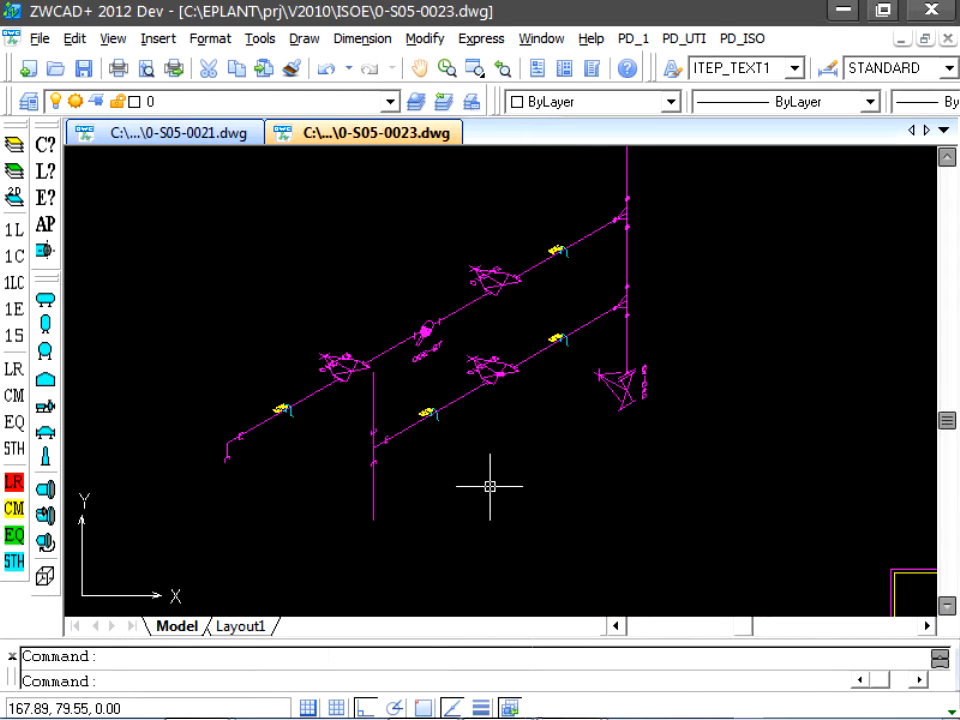
scroll(490, 487, up, 1)
middle_drag(490, 487, 579, 506)
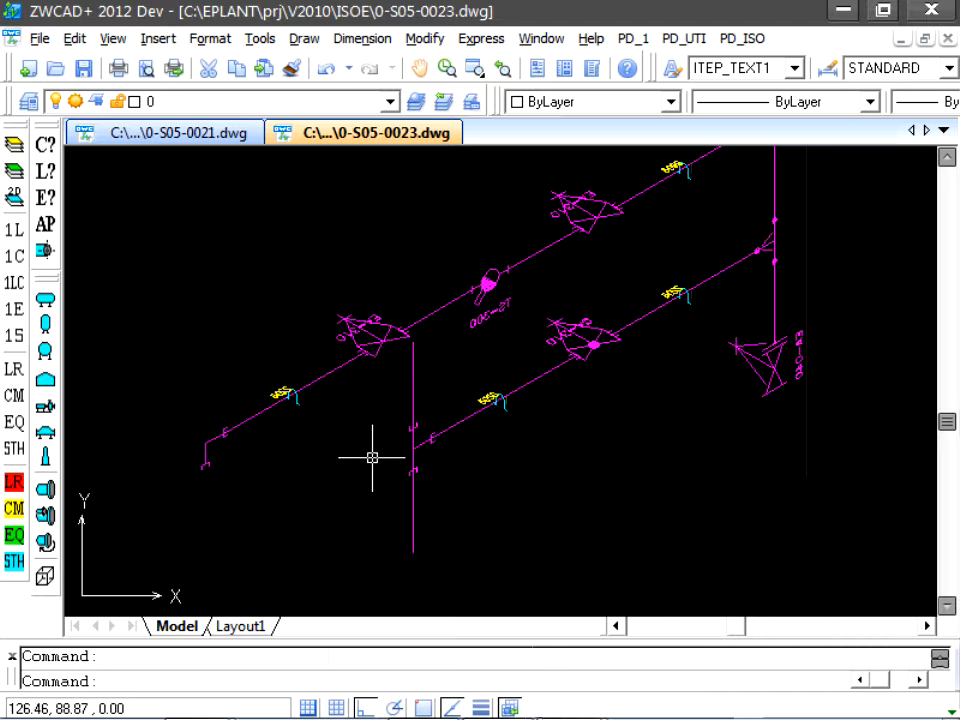
mouse_move(310, 712)
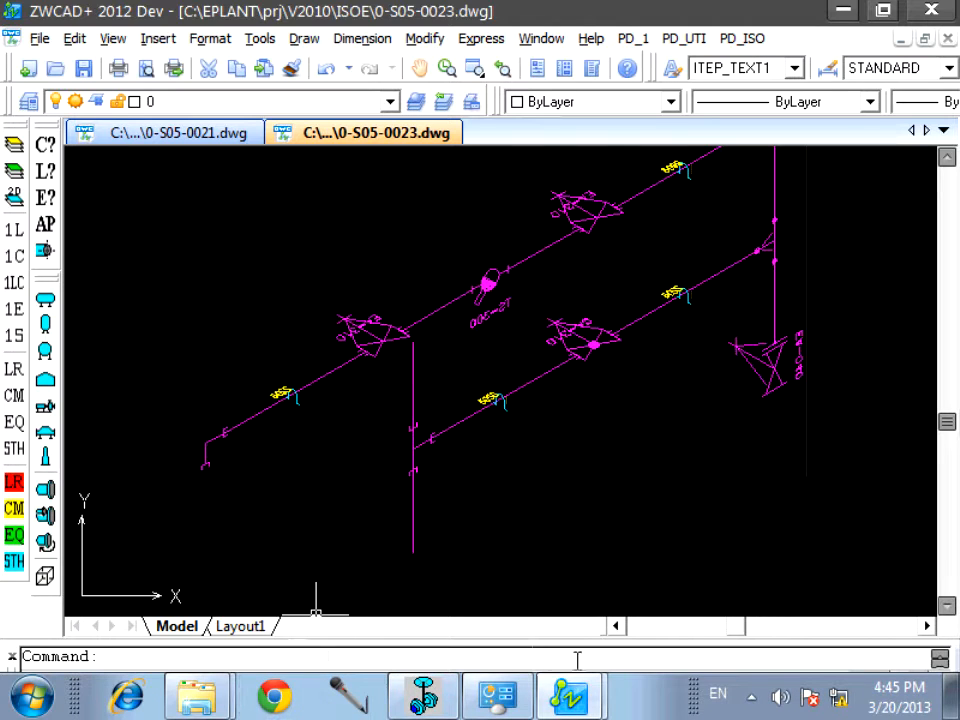
mouse_move(572, 710)
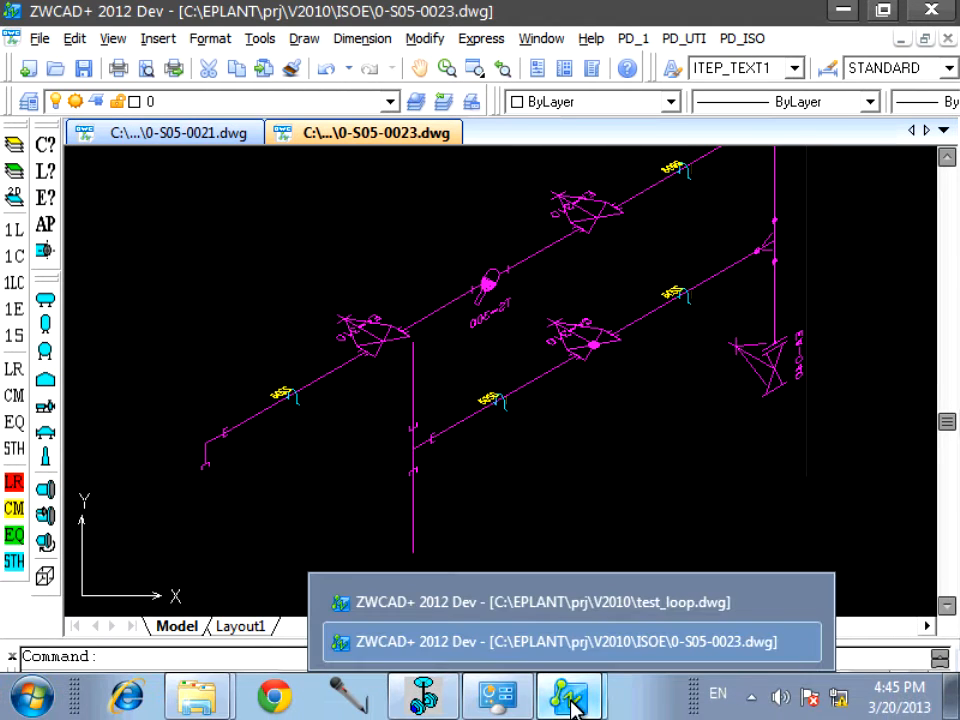
click(550, 605)
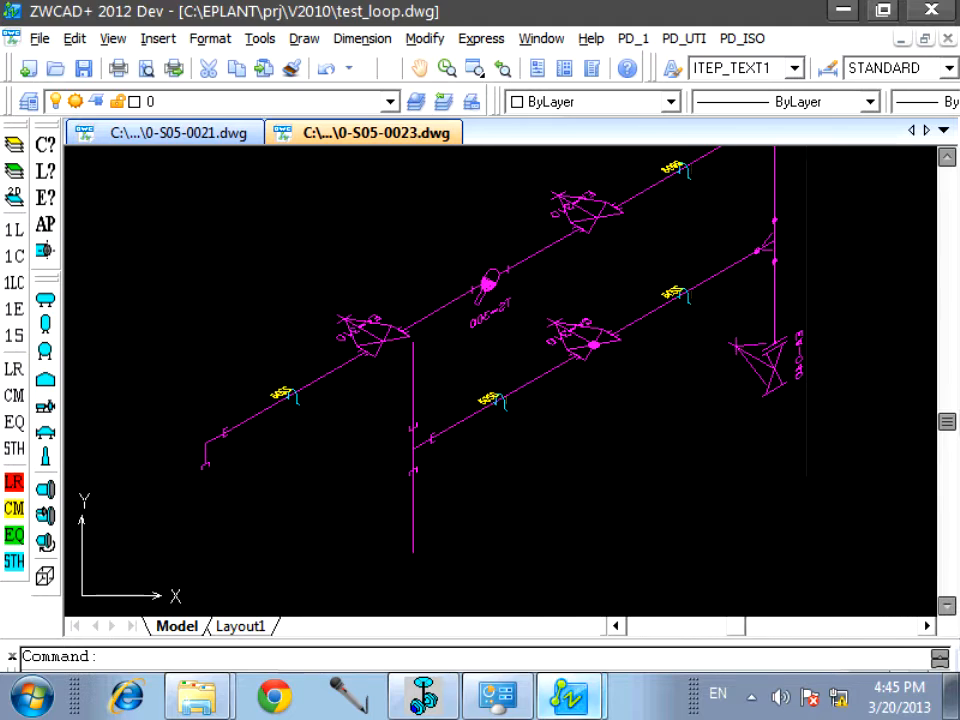
middle_drag(530, 530, 450, 221)
mouse_move(456, 510)
middle_down()
mouse_move(460, 543)
mouse_move(435, 439)
mouse_move(429, 519)
middle_up()
scroll(430, 440, up, 3)
scroll(430, 440, up, 1)
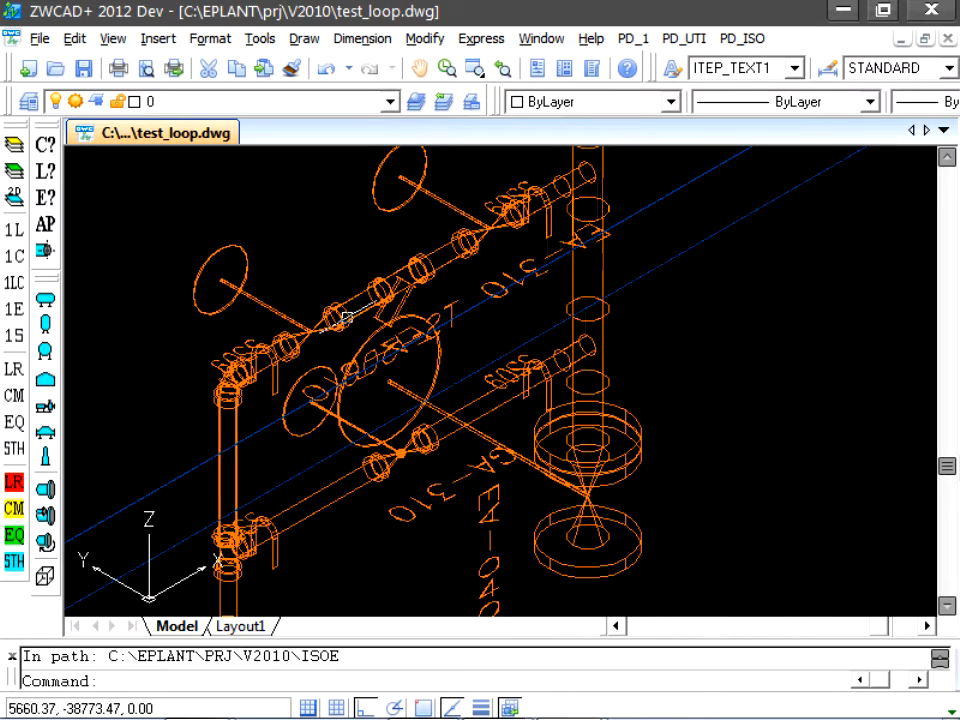
click(223, 396)
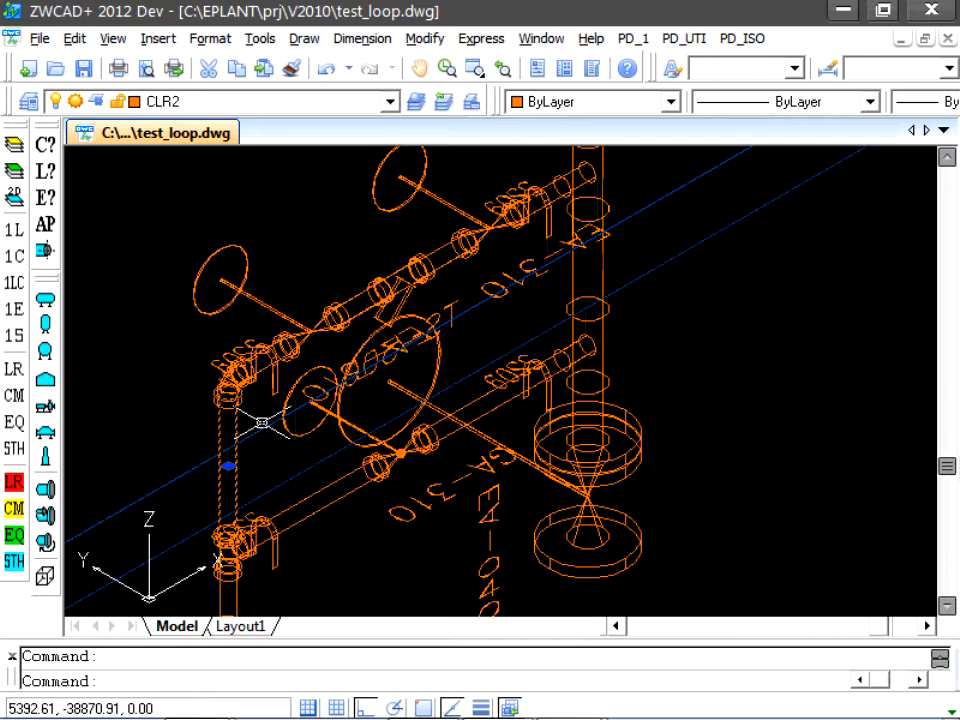
key(Escape)
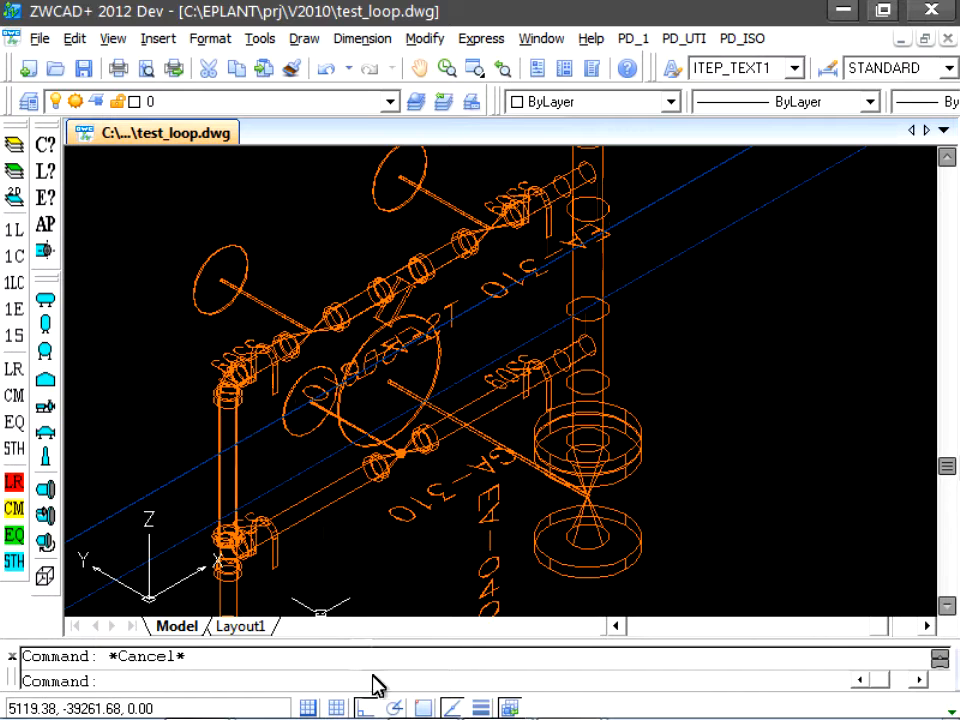
Switch back to 0-S05-0023.dwg at the open end of the valve loop
mouse_move(566, 703)
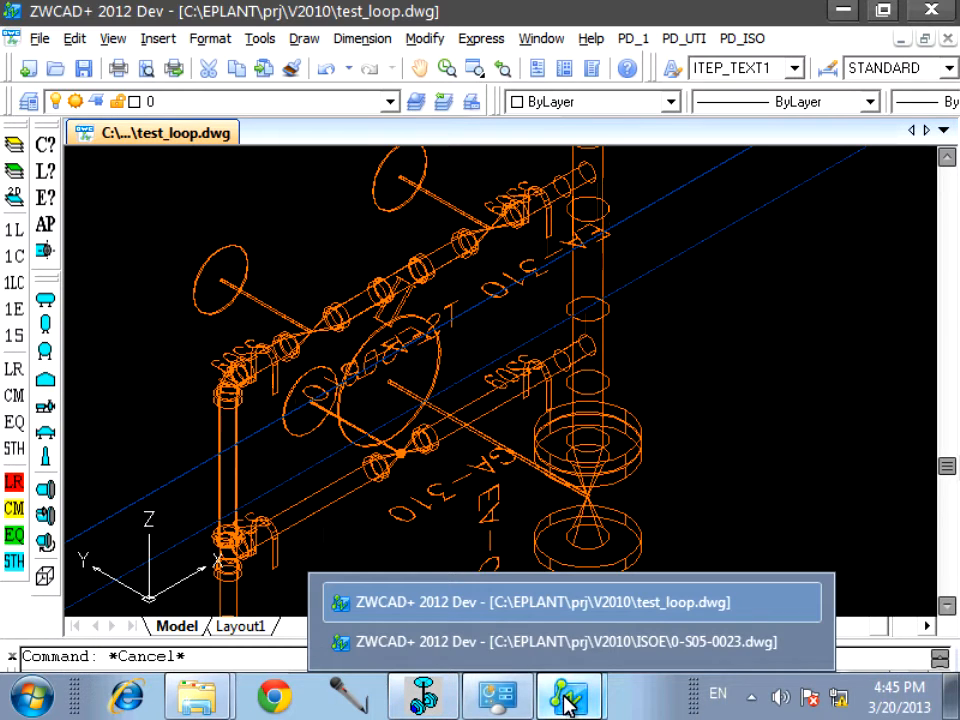
click(572, 645)
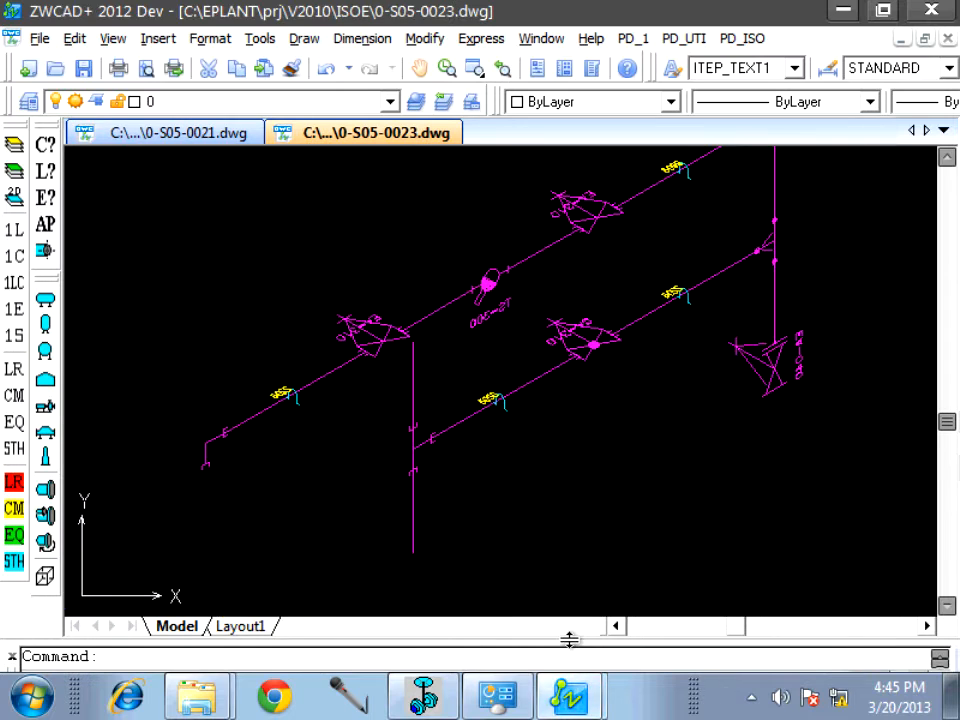
scroll(503, 355, up, 1)
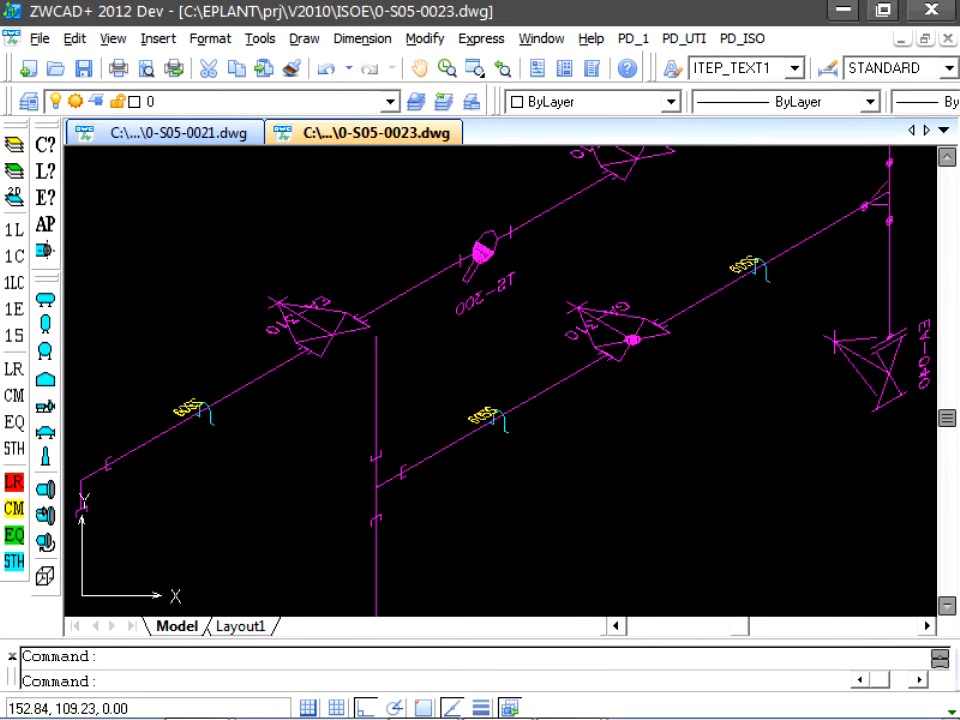
mouse_move(503, 355)
middle_down()
mouse_move(680, 250)
mouse_move(678, 258)
middle_up()
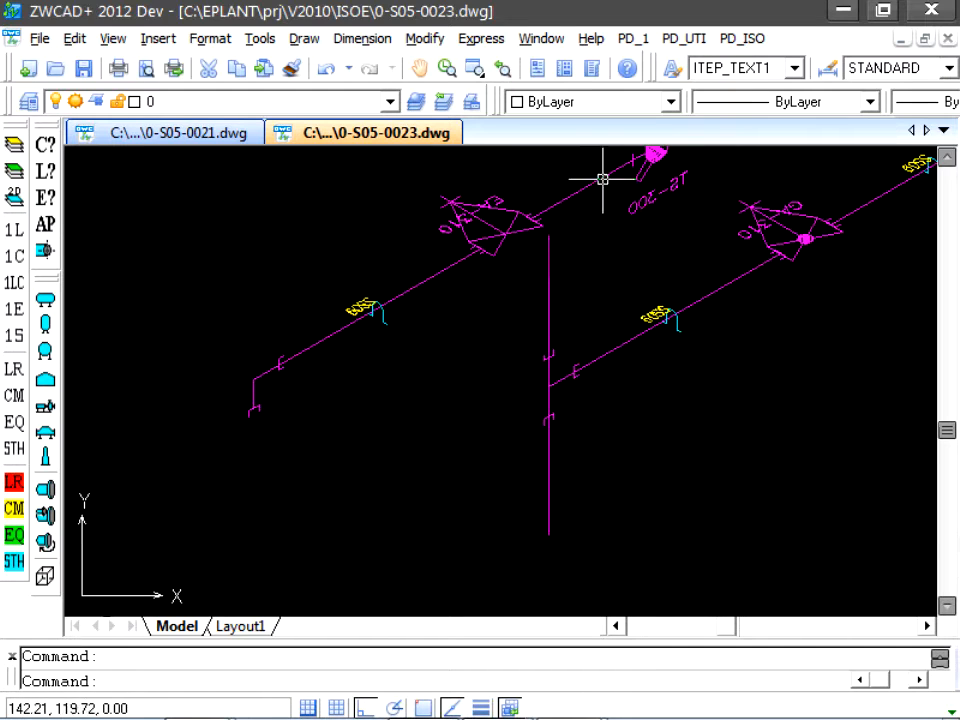
Try to close the loop by moving the tee and its two vertical pipes and stretching the lower branch's pipe end
click(744, 39)
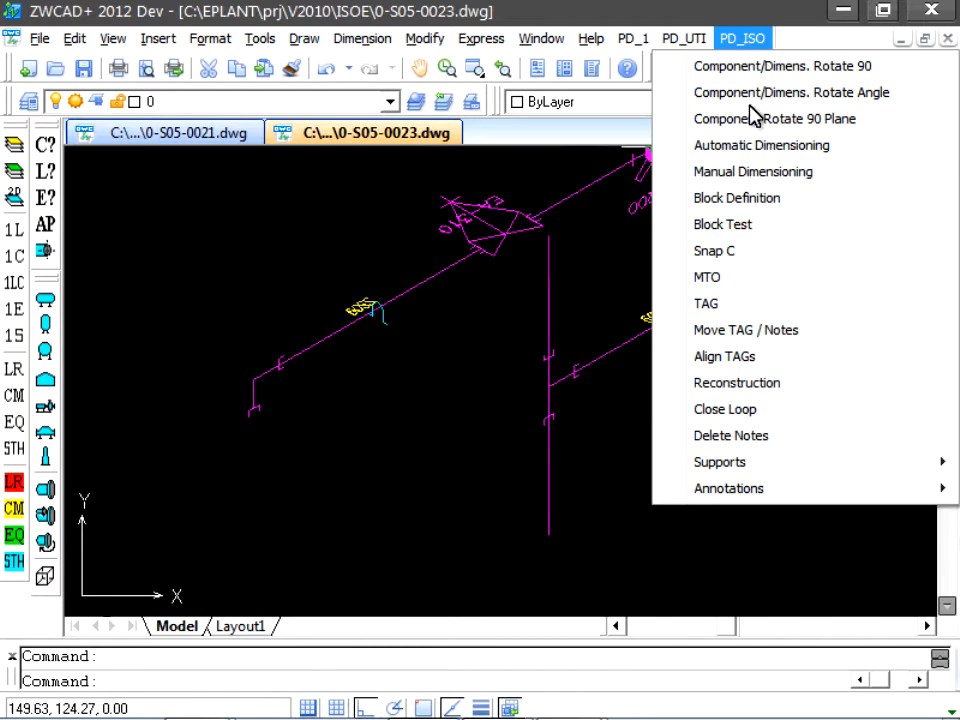
click(726, 411)
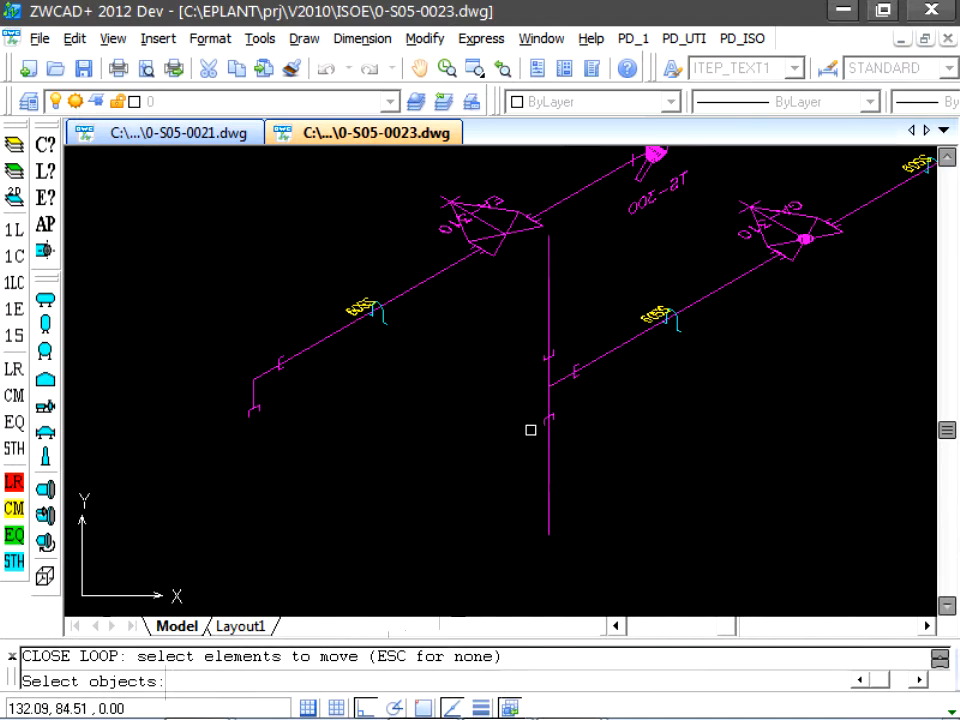
click(566, 430)
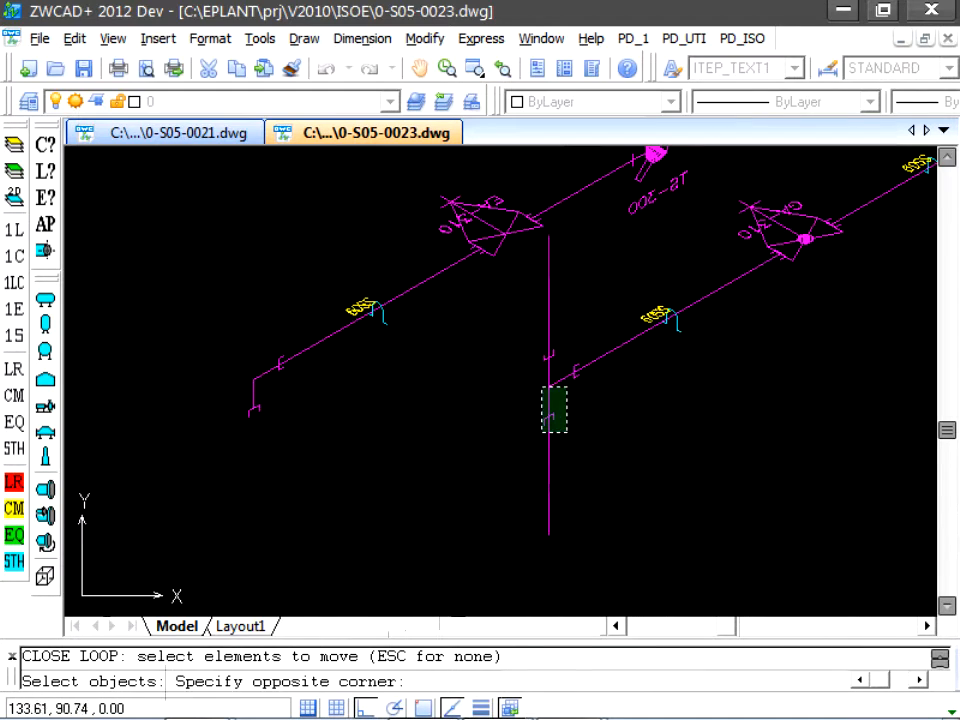
click(517, 336)
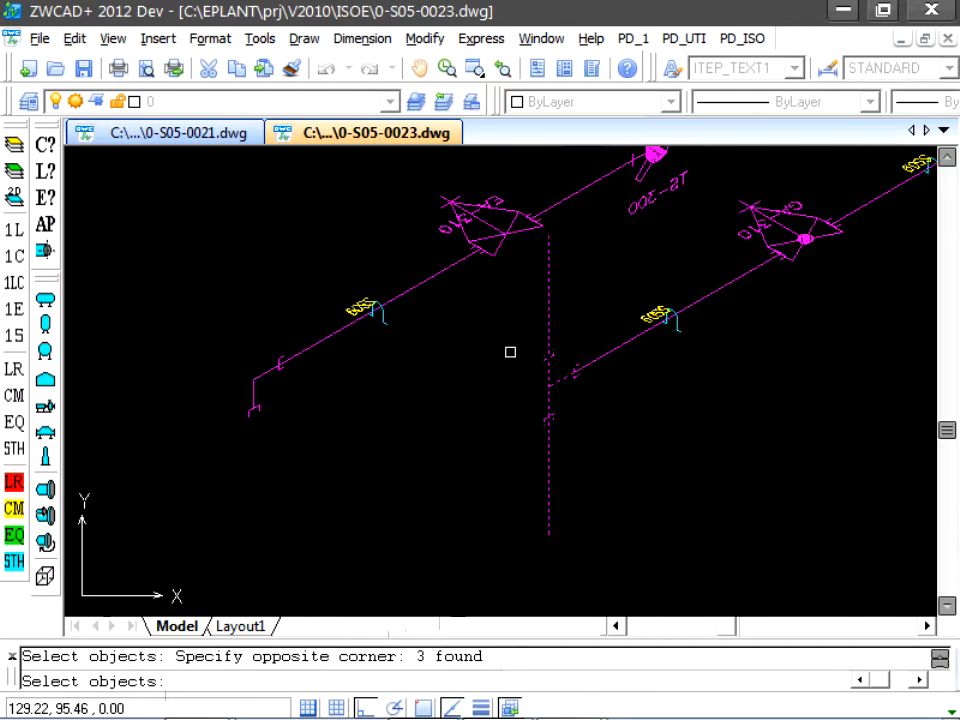
key(Return)
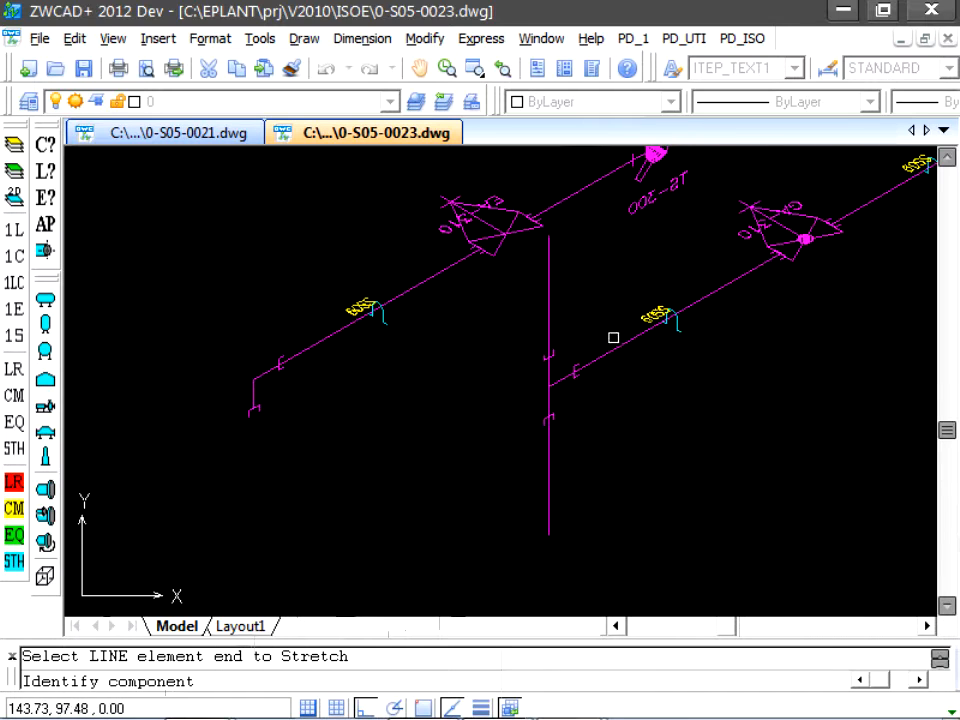
click(574, 372)
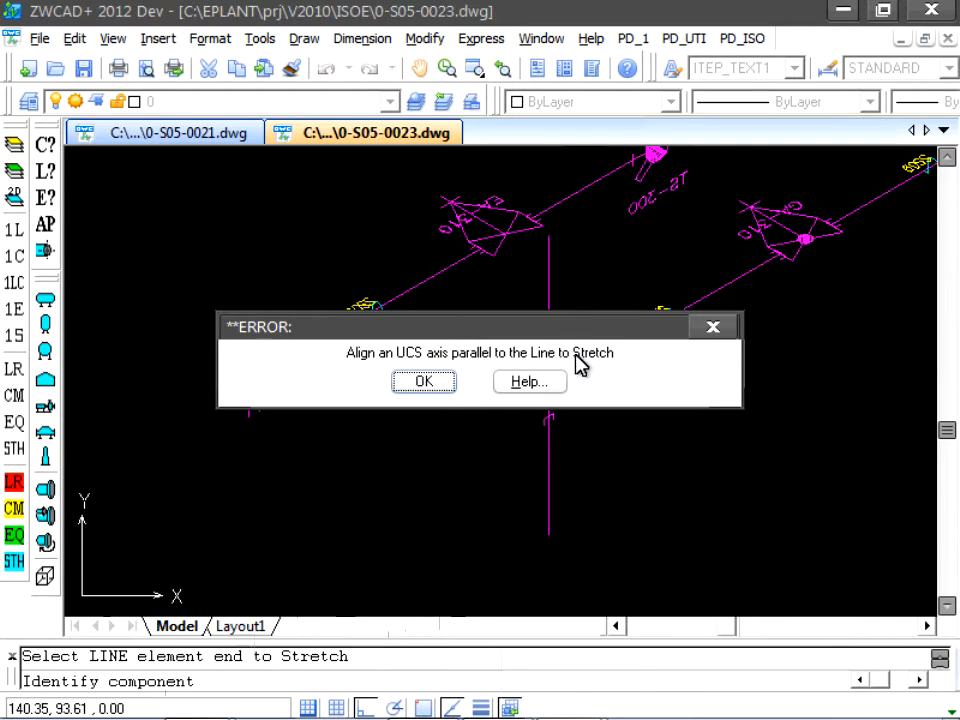
drag(554, 330, 607, 193)
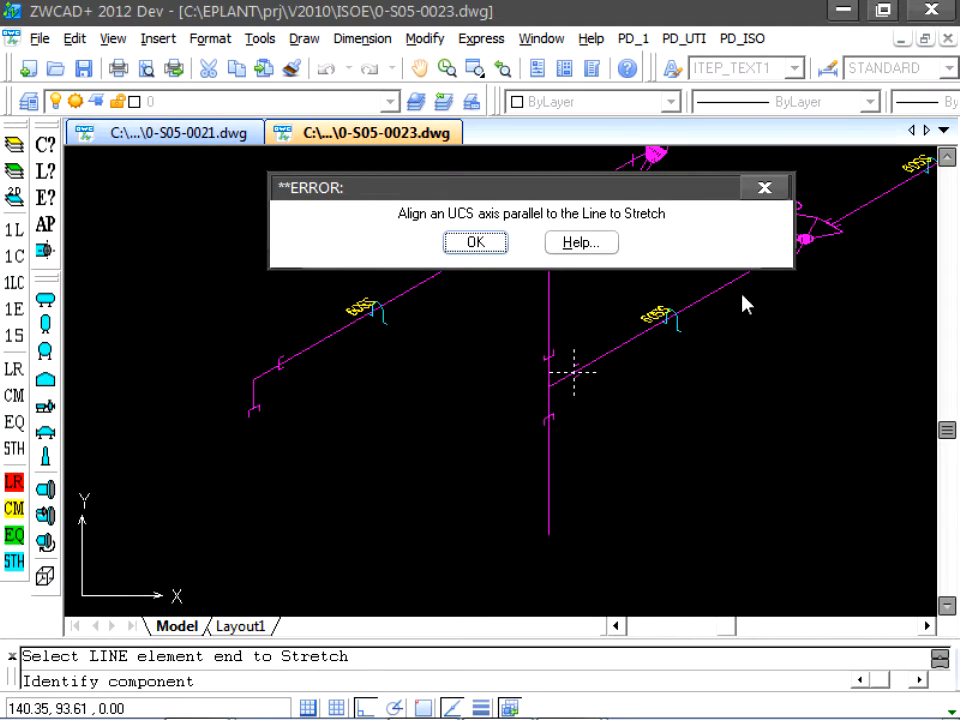
click(475, 243)
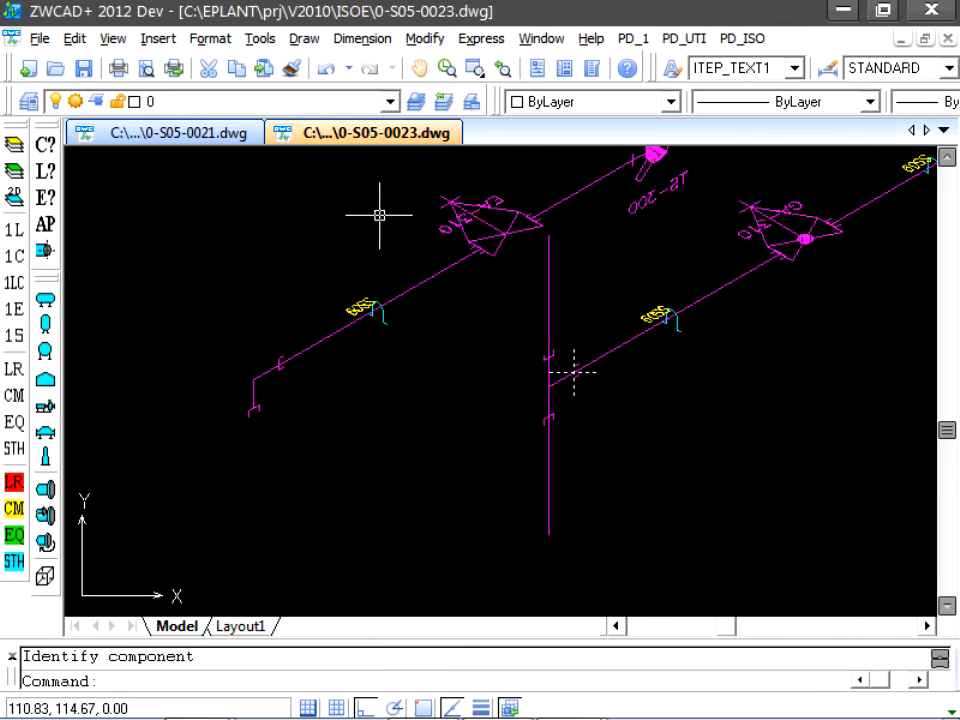
Redraw the view and set the UCS to World
click(113, 38)
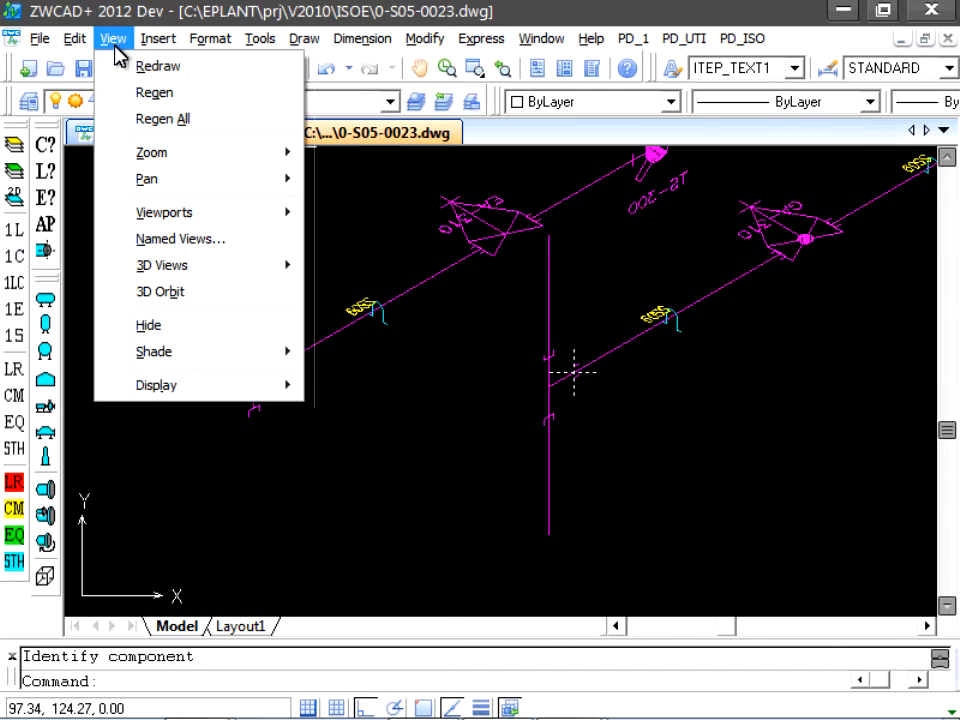
click(143, 66)
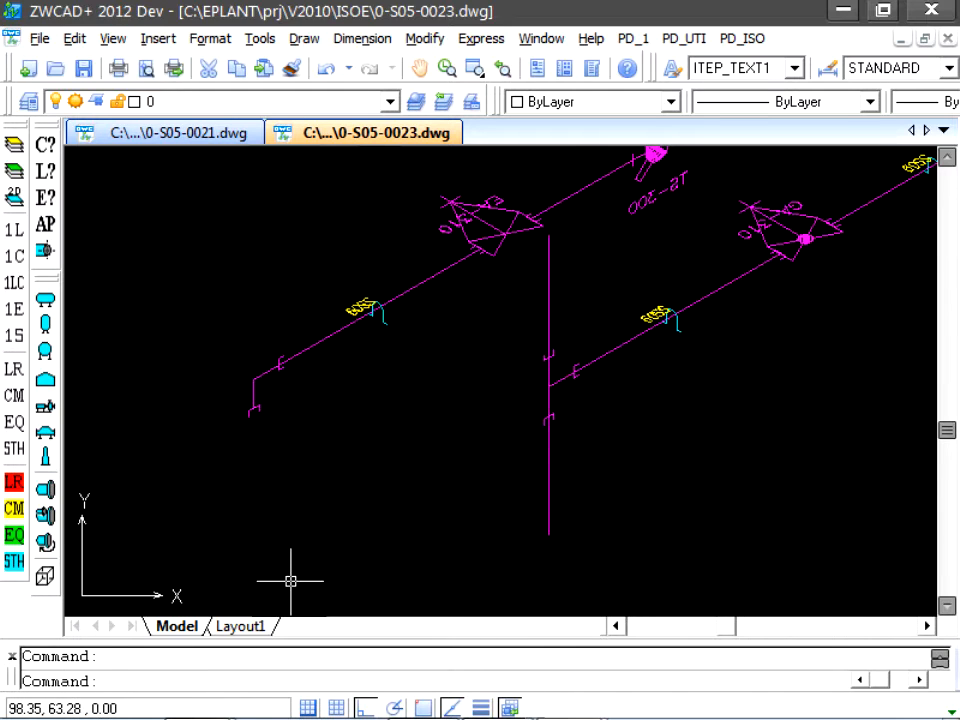
text(ucs)
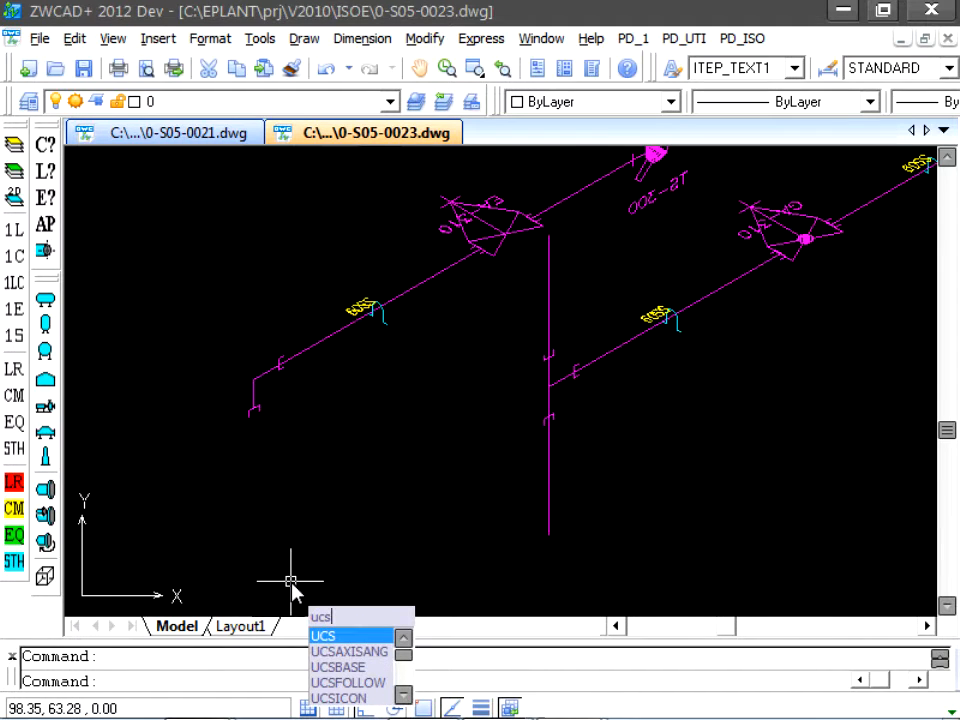
key(Return)
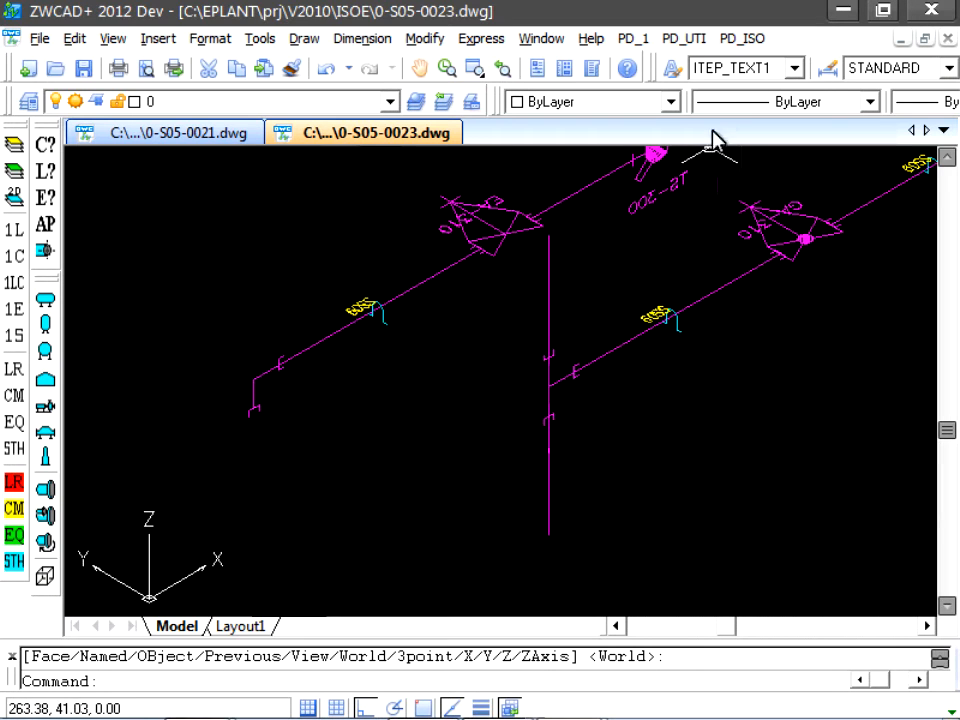
Close the loop by moving the tee and its vertical pipes, stretching the lower branch, and joining the upper pipe end to the elbow's lower end
click(745, 40)
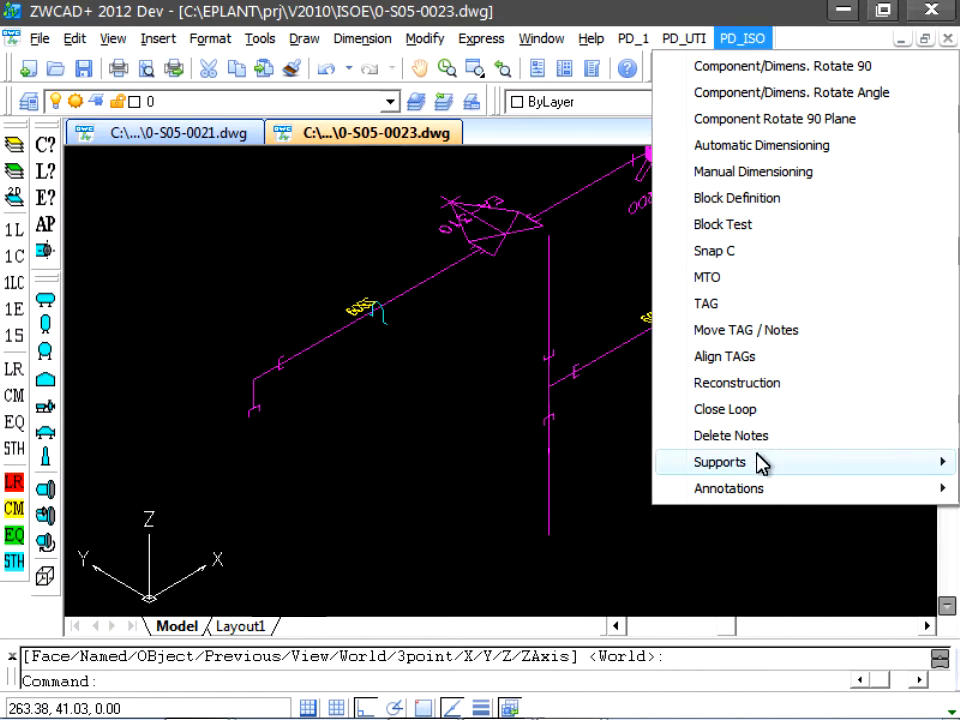
click(738, 427)
click(566, 426)
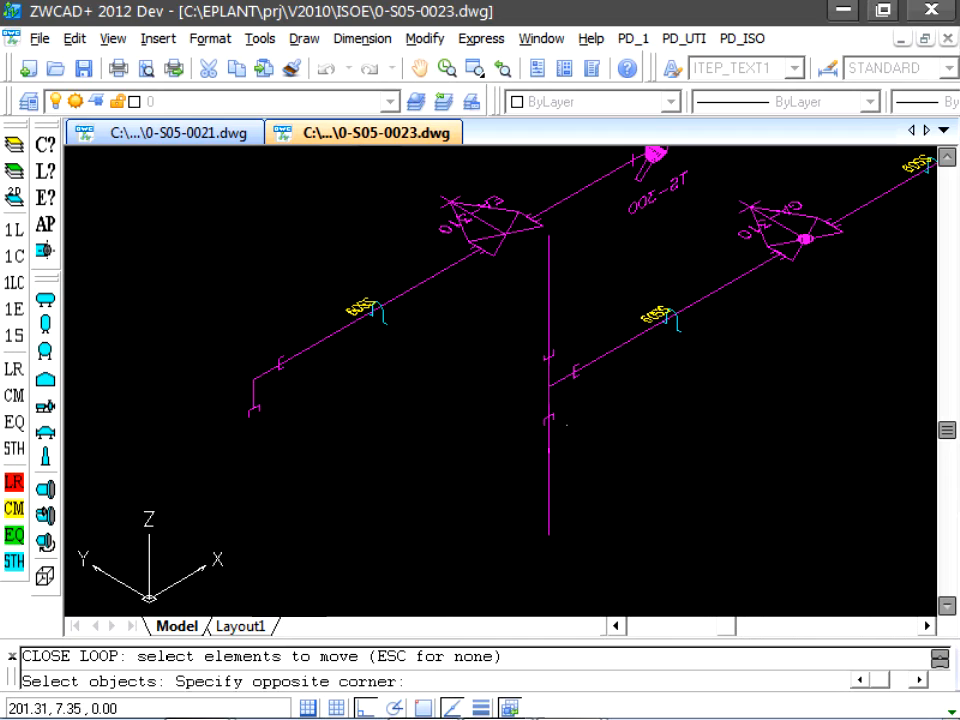
click(517, 363)
key(Return)
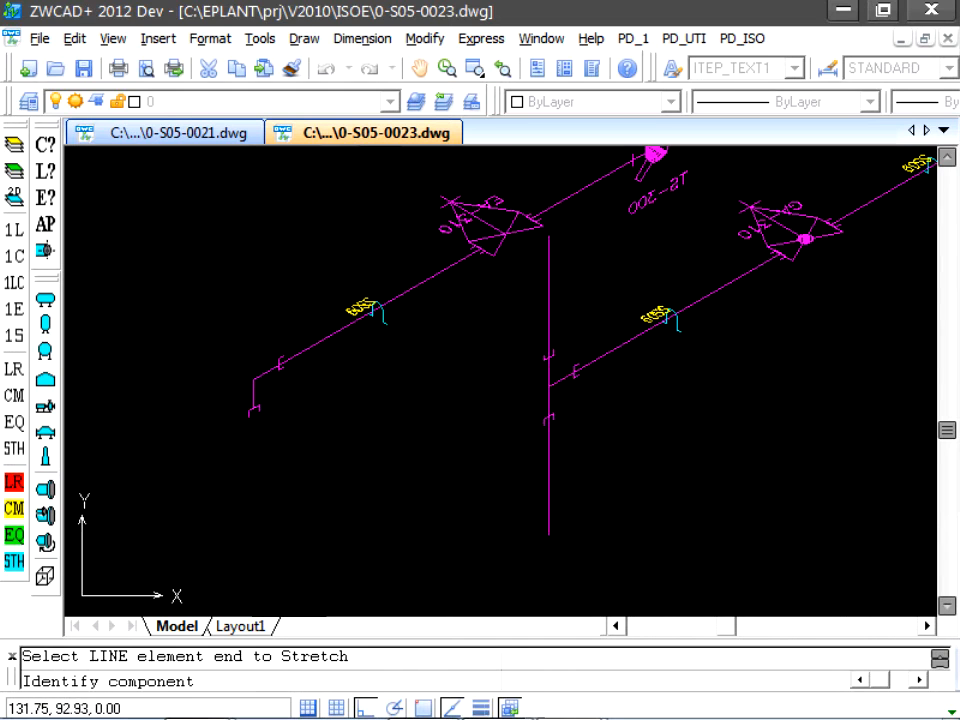
click(573, 367)
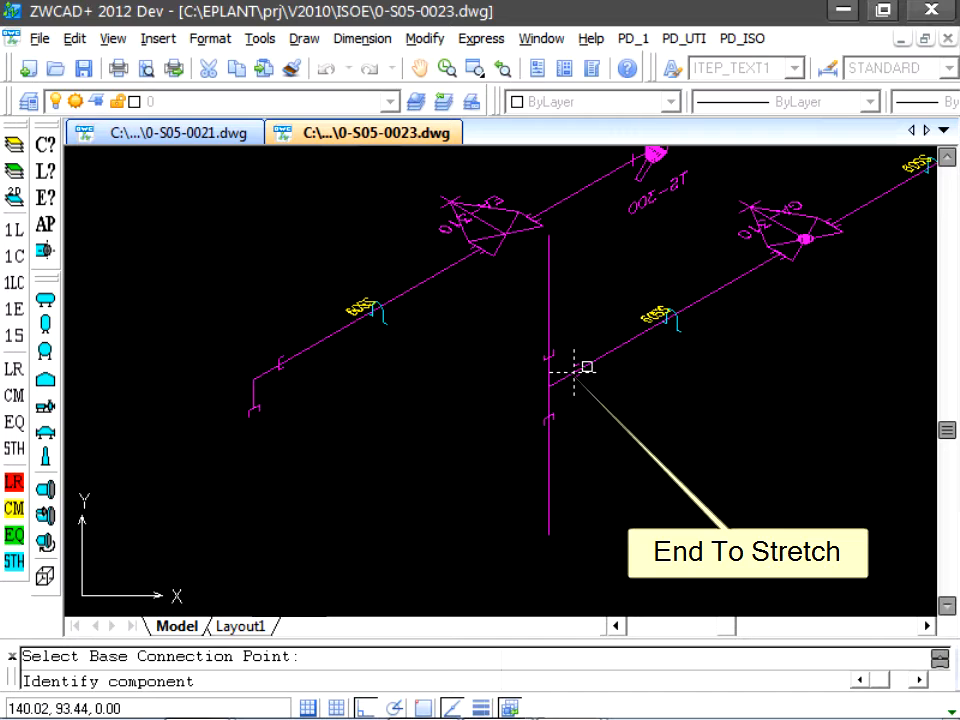
click(549, 241)
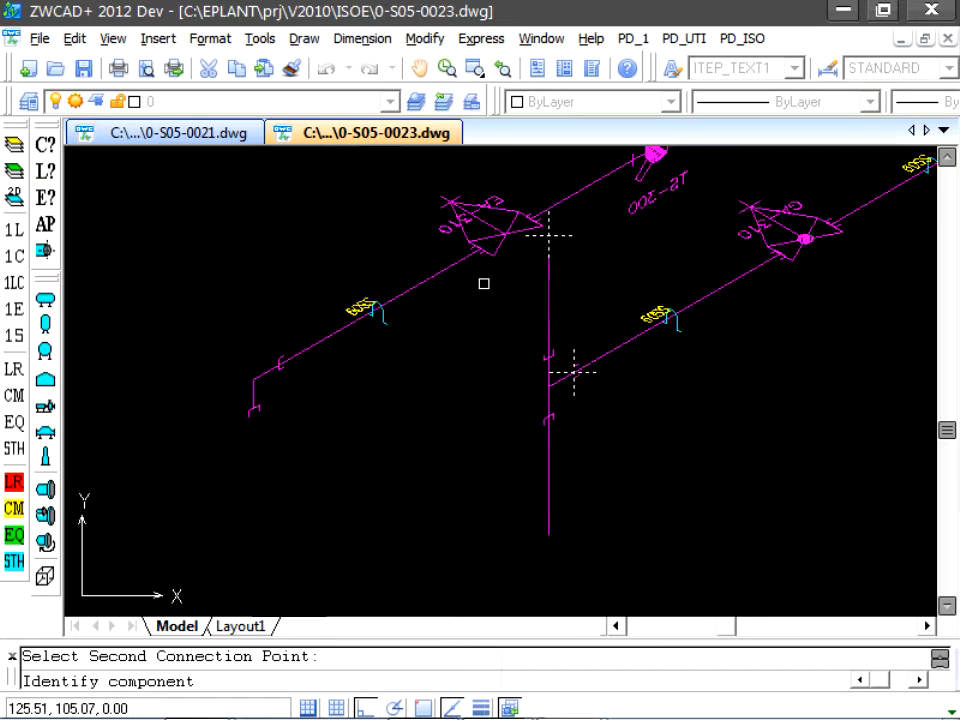
click(254, 406)
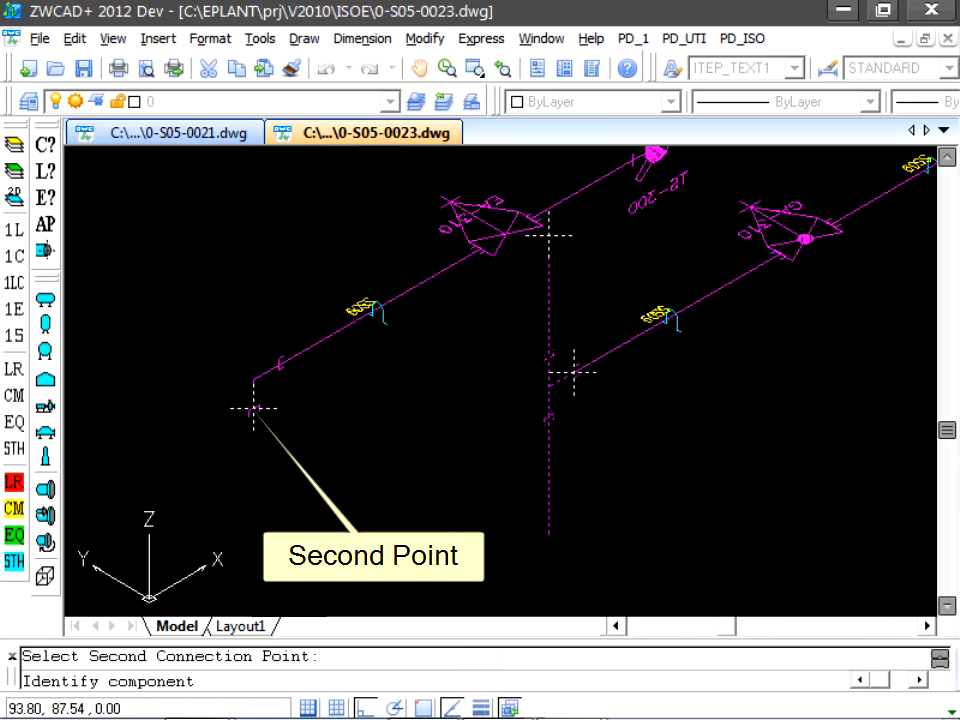
click(255, 407)
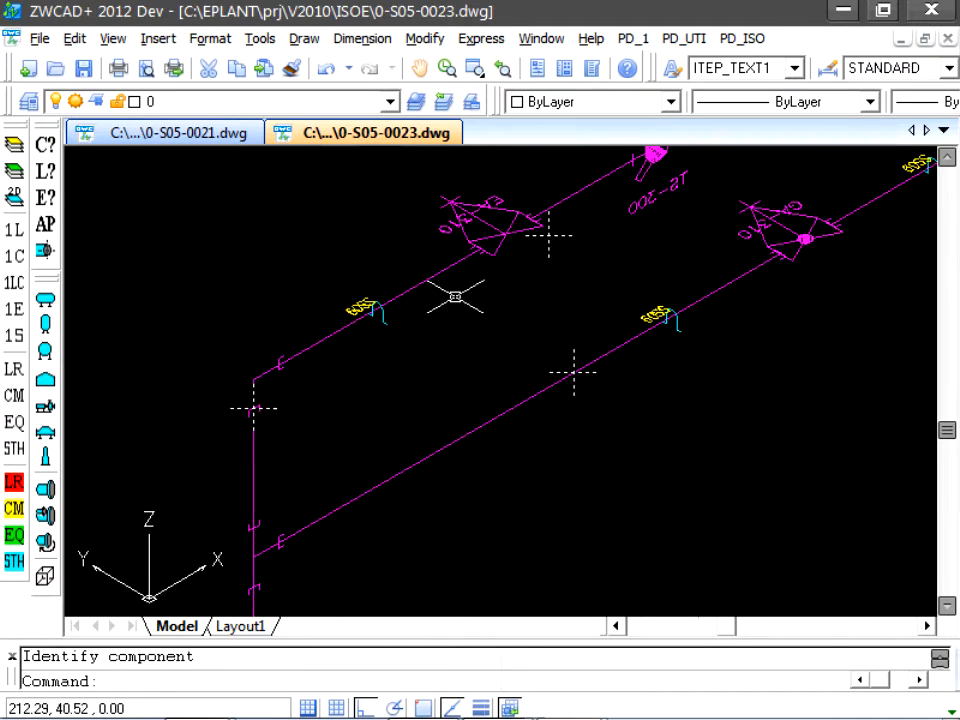
Reconstruct the 0-S05-0023 sheet with its format, MTO, dimensions and notes, including automatic tagging
click(752, 40)
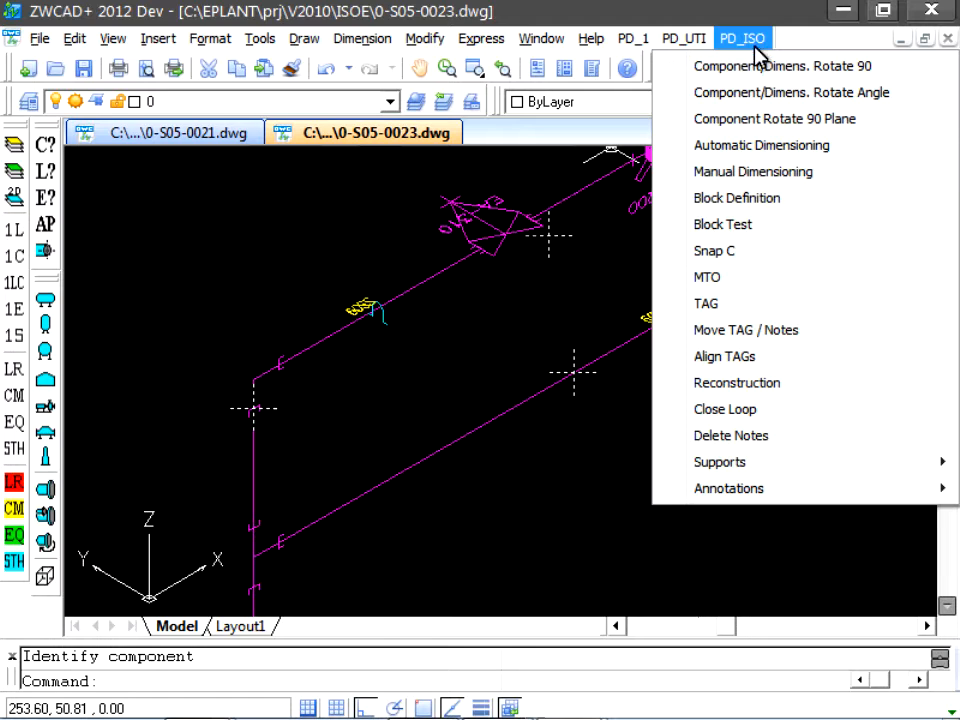
click(745, 384)
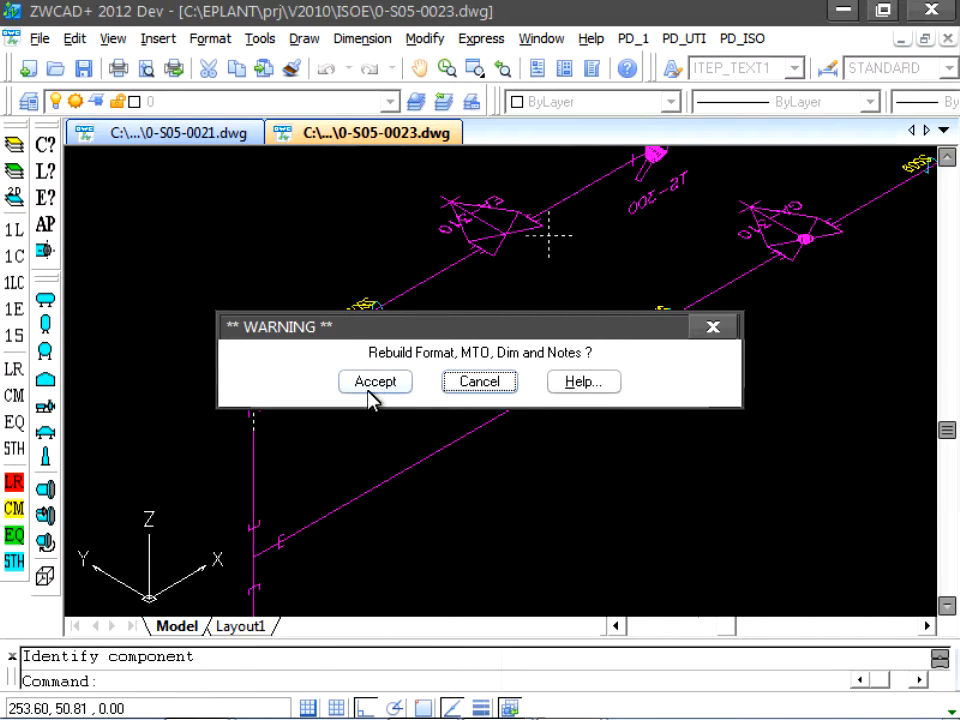
click(379, 387)
click(386, 418)
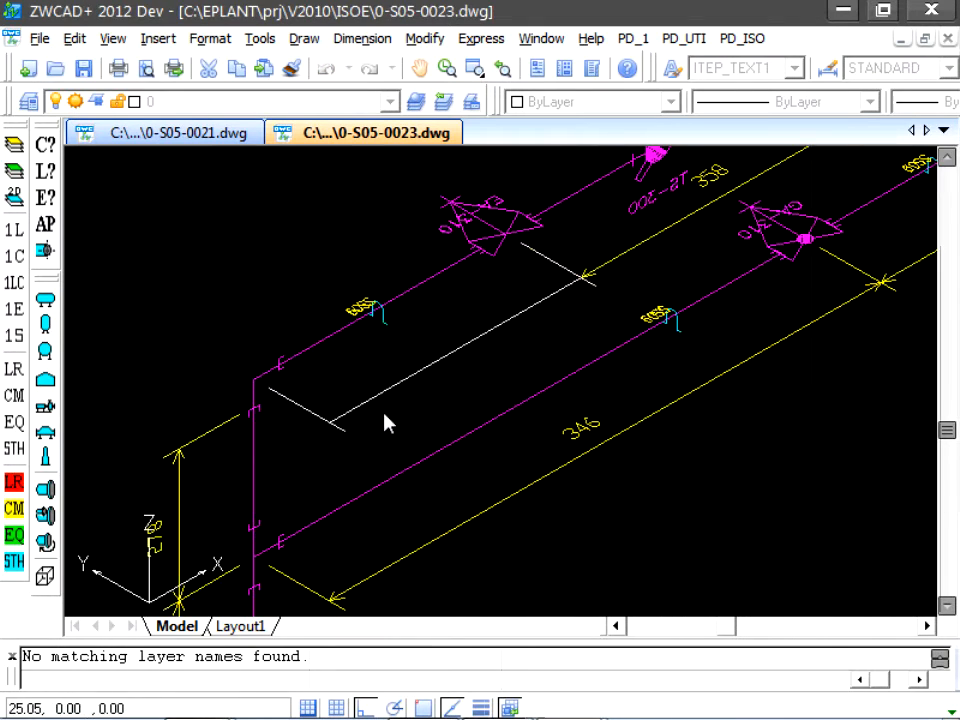
click(386, 416)
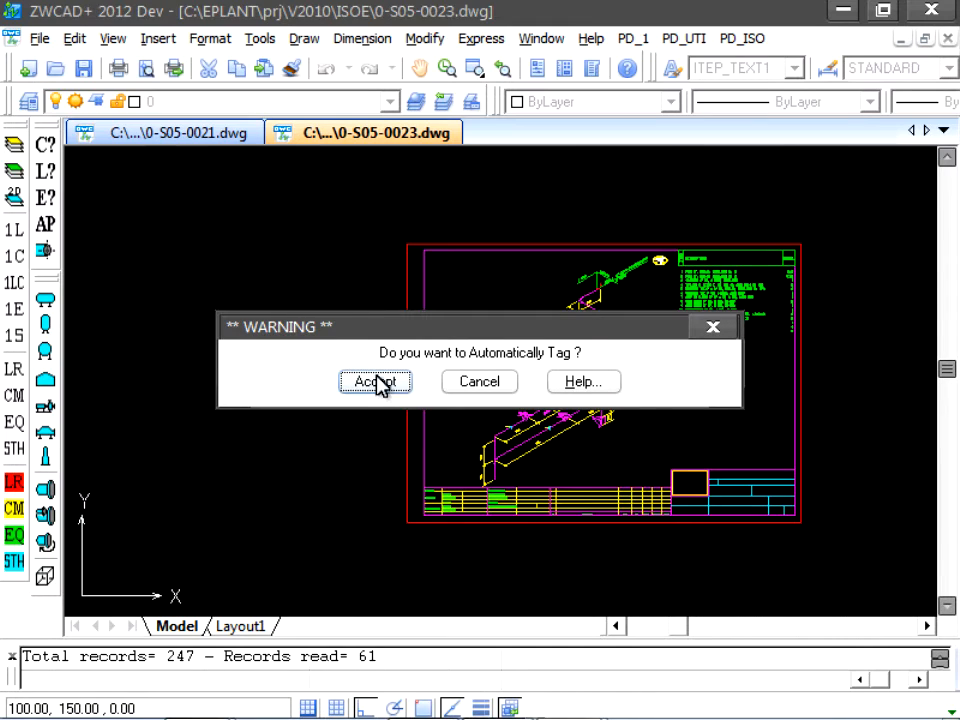
click(377, 381)
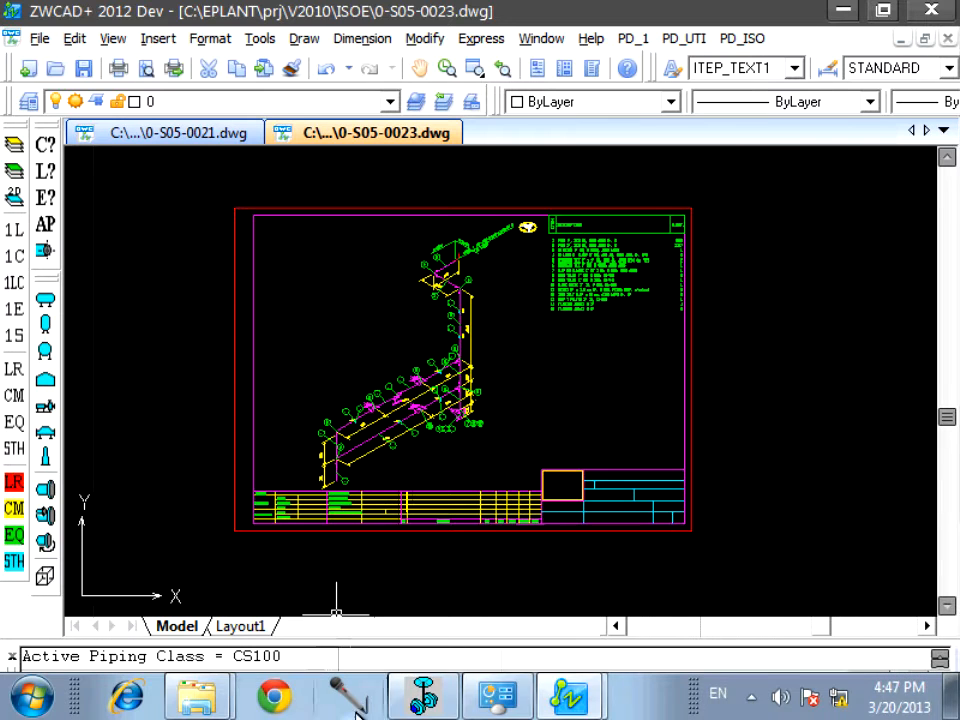
Switch to test_loop.dwg and query the connection point at the lower branch pipe's end near the vertical pipe
mouse_move(568, 695)
click(576, 604)
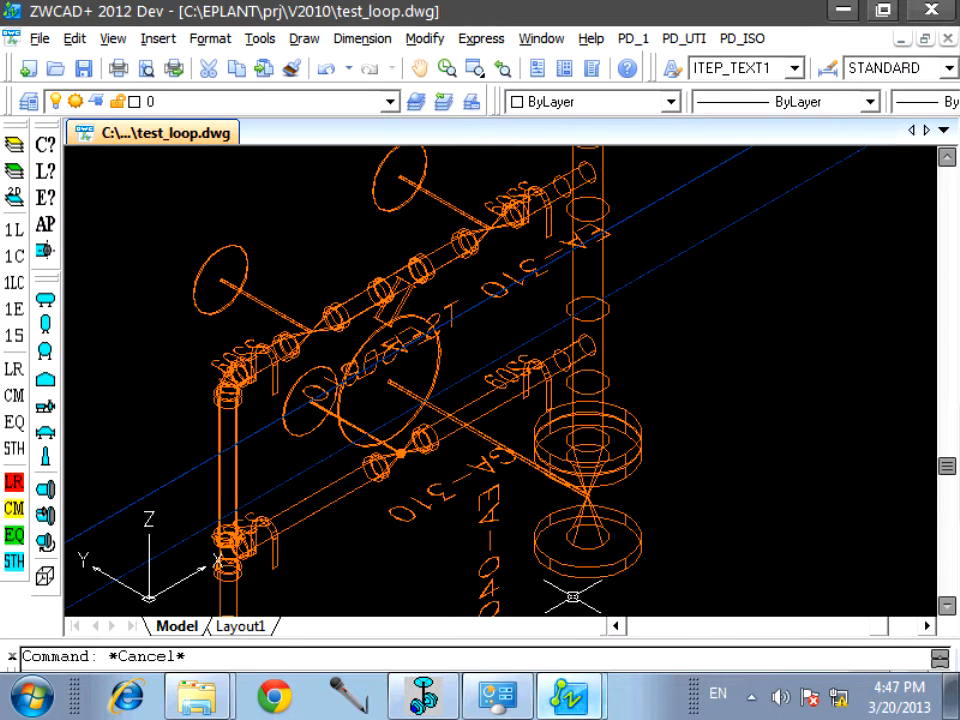
scroll(306, 453, up, 2)
mouse_move(301, 453)
middle_down()
mouse_move(401, 419)
mouse_move(411, 393)
mouse_move(314, 405)
mouse_move(227, 489)
middle_up()
scroll(594, 430, up, 3)
middle_drag(594, 430, 538, 452)
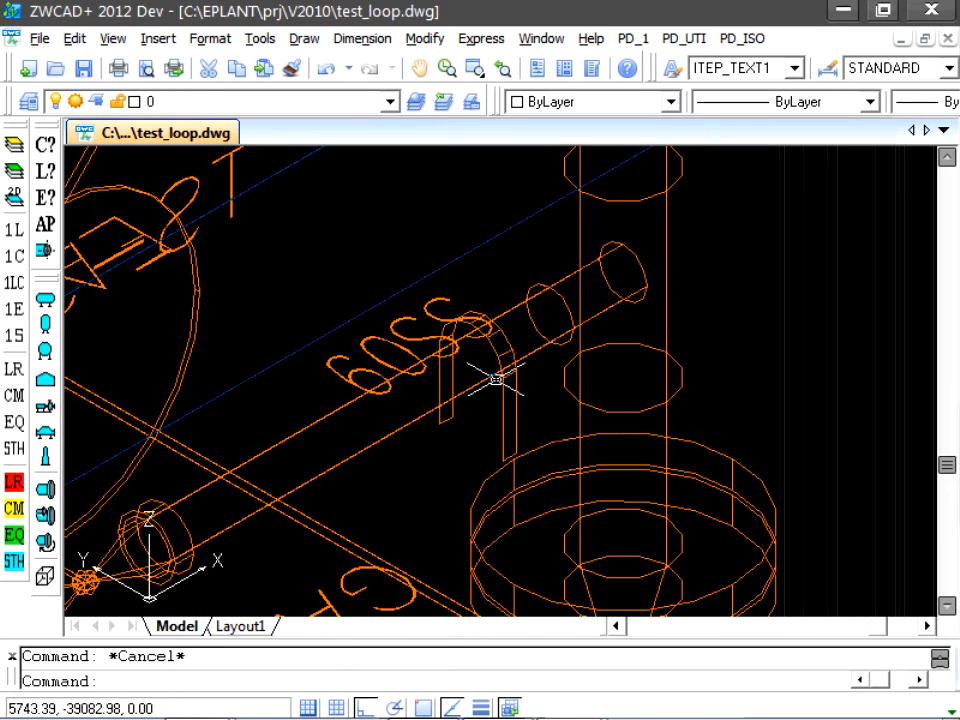
click(45, 250)
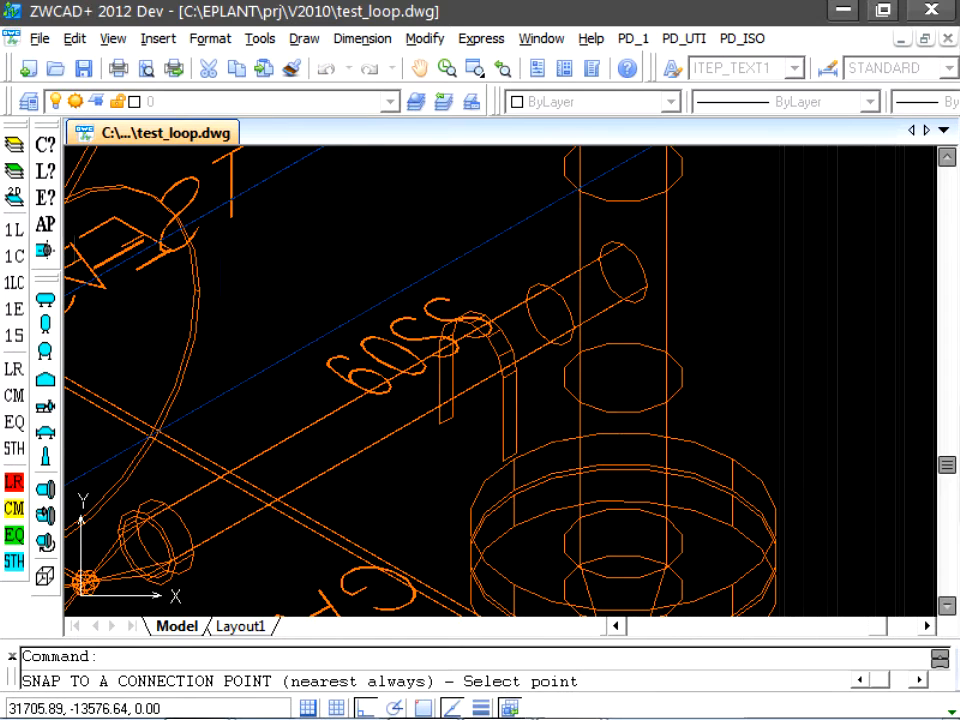
click(516, 321)
drag(516, 321, 530, 365)
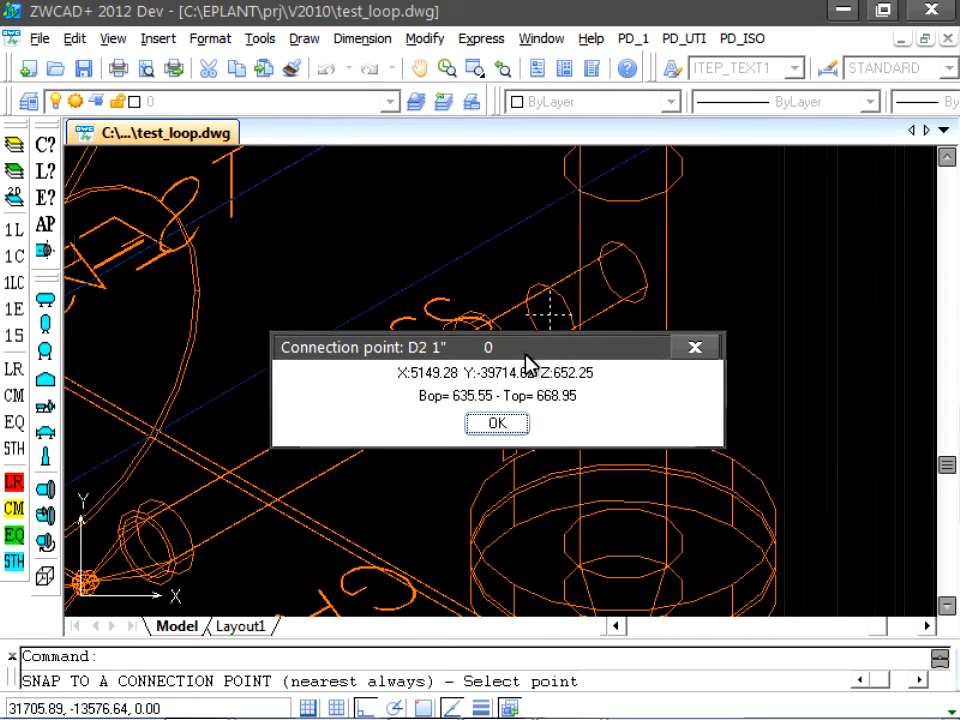
click(497, 426)
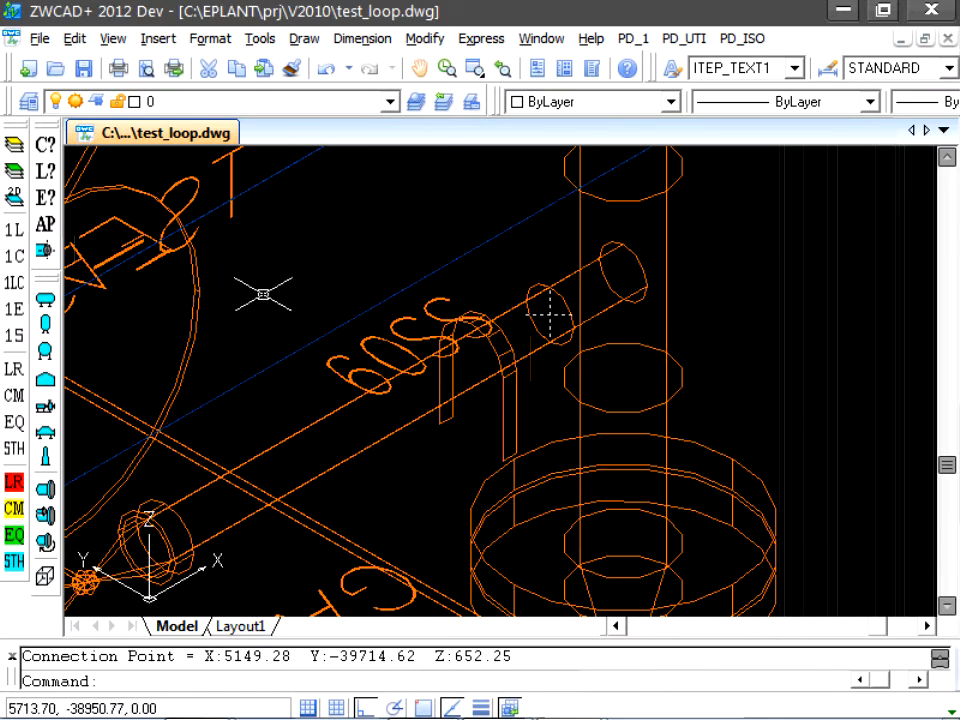
Query the adjoining fitting's connection point at the same joint and compare both coordinate read-outs in the command history
click(45, 250)
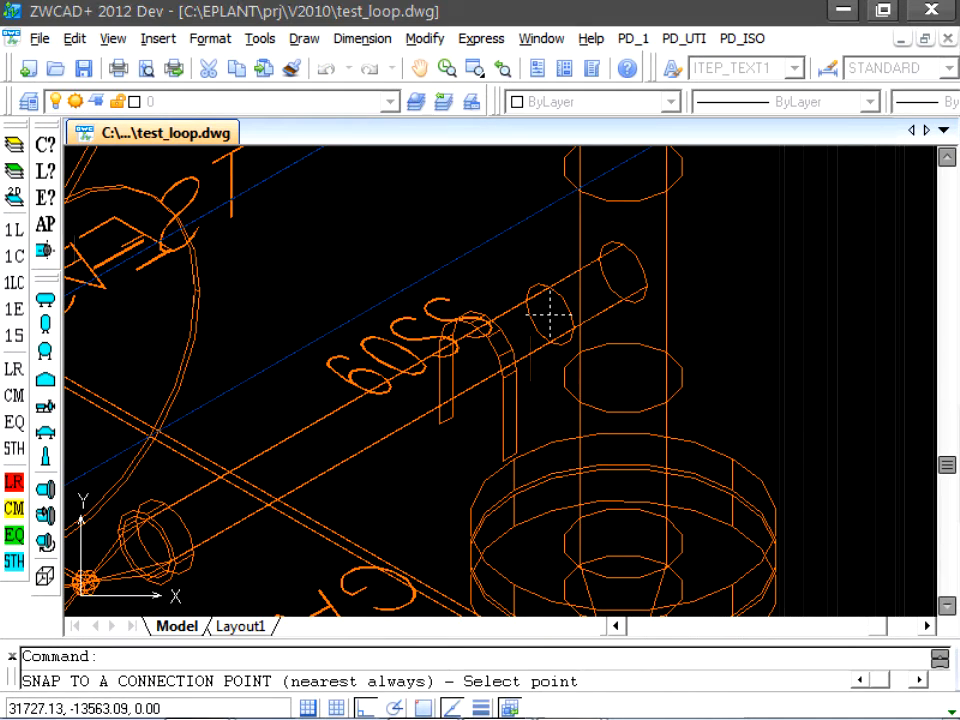
click(551, 313)
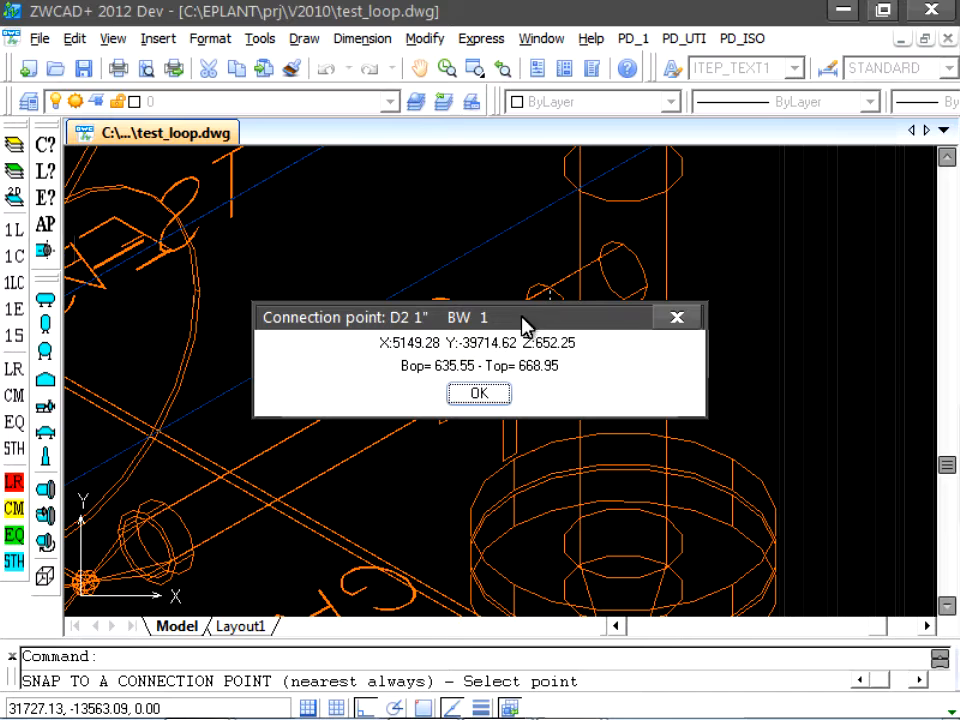
click(480, 393)
key(F2)
drag(778, 221, 310, 62)
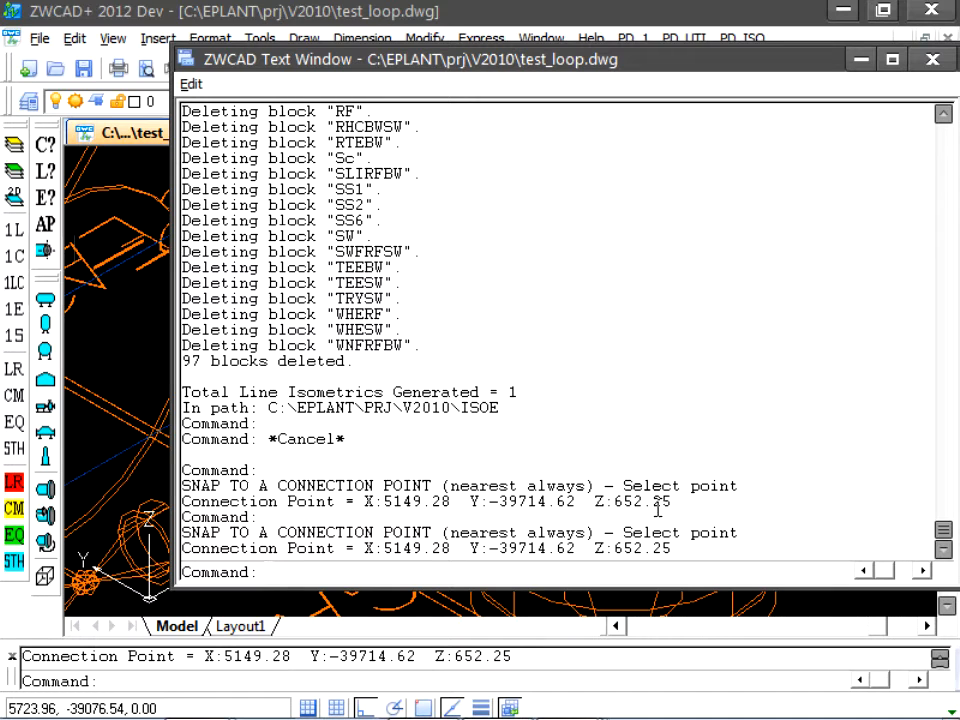
key(F2)
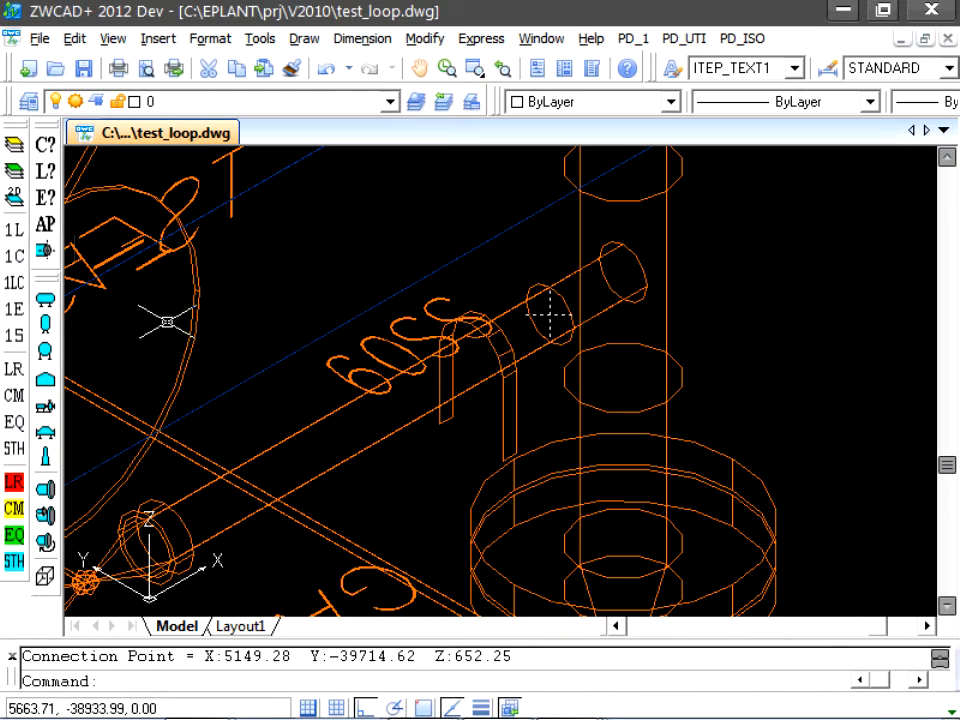
Modify the lower branch pipe's connection point D1, setting its X distance from centre to -140.510
click(694, 40)
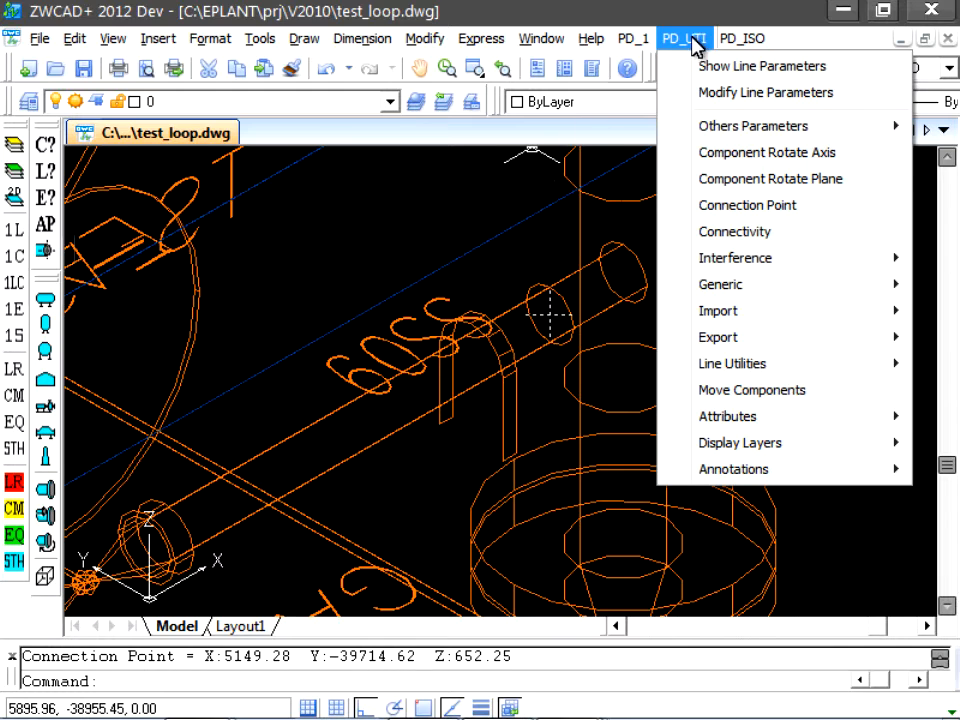
mouse_move(733, 287)
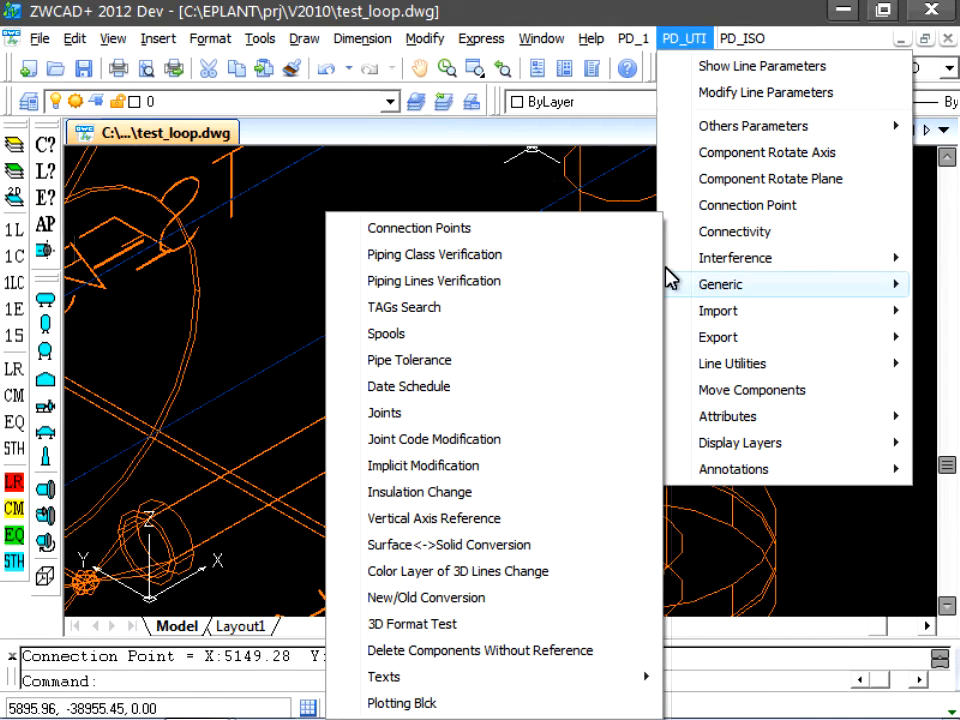
click(470, 227)
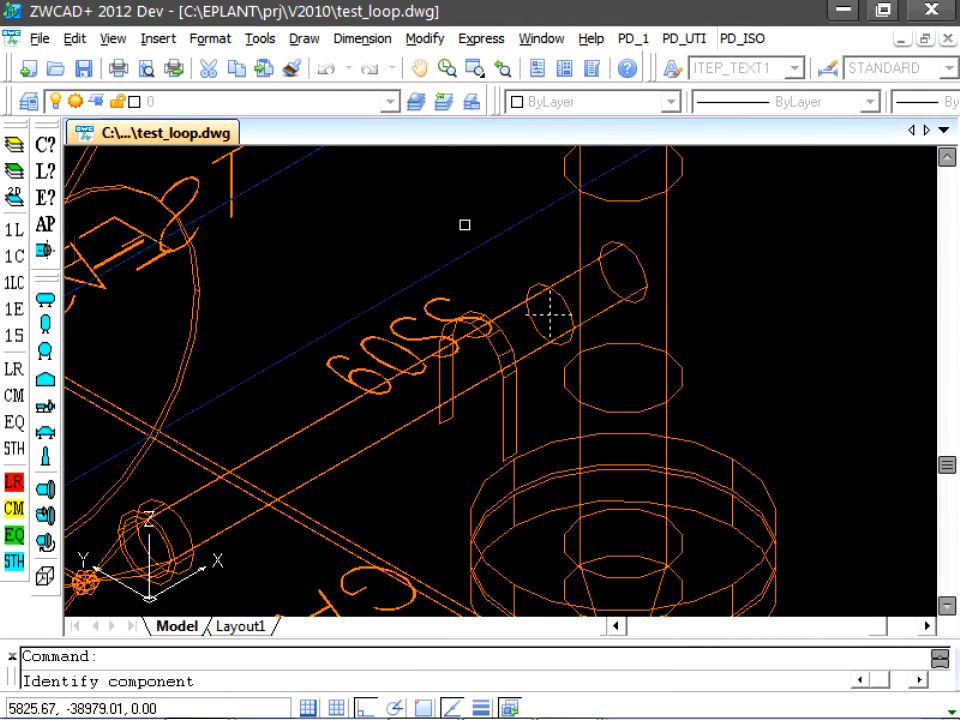
click(511, 307)
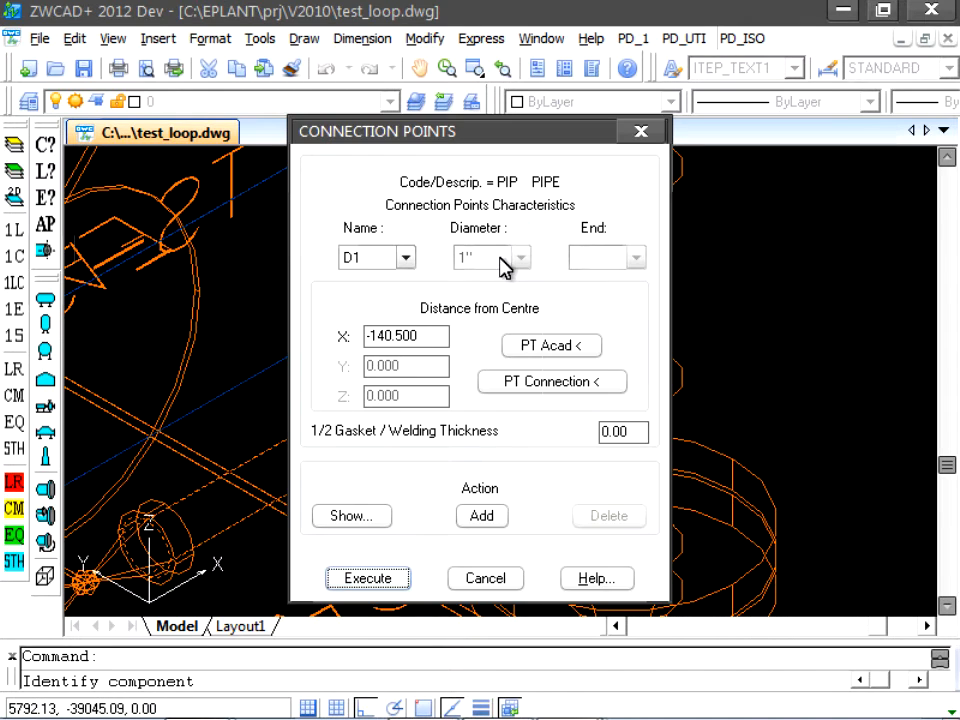
mouse_move(428, 142)
mouse_down()
mouse_move(439, 133)
mouse_move(262, 138)
mouse_up()
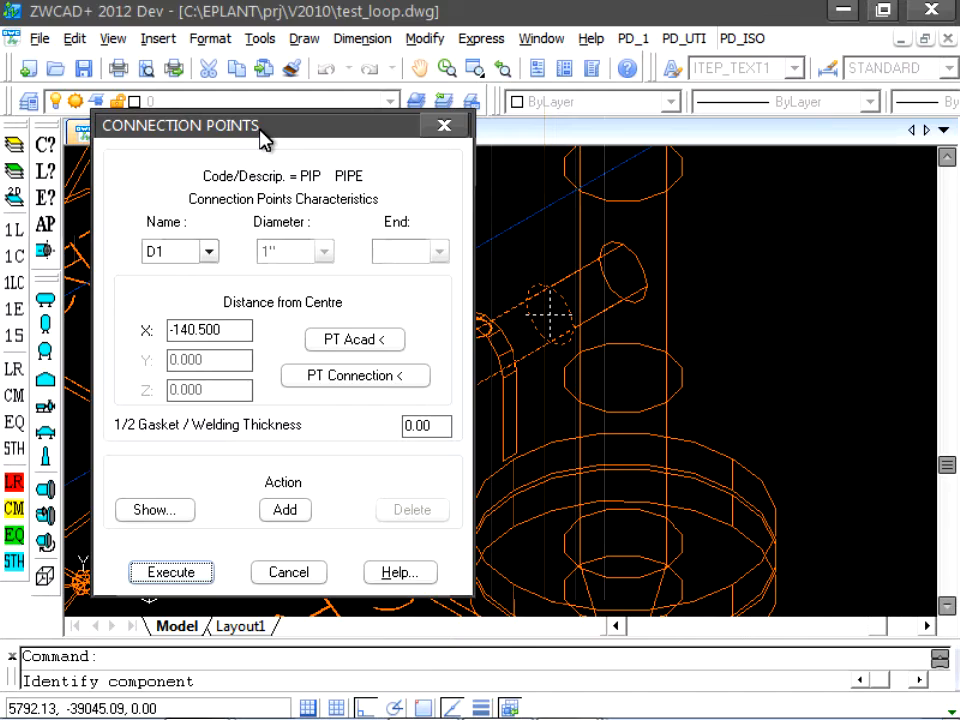
click(208, 329)
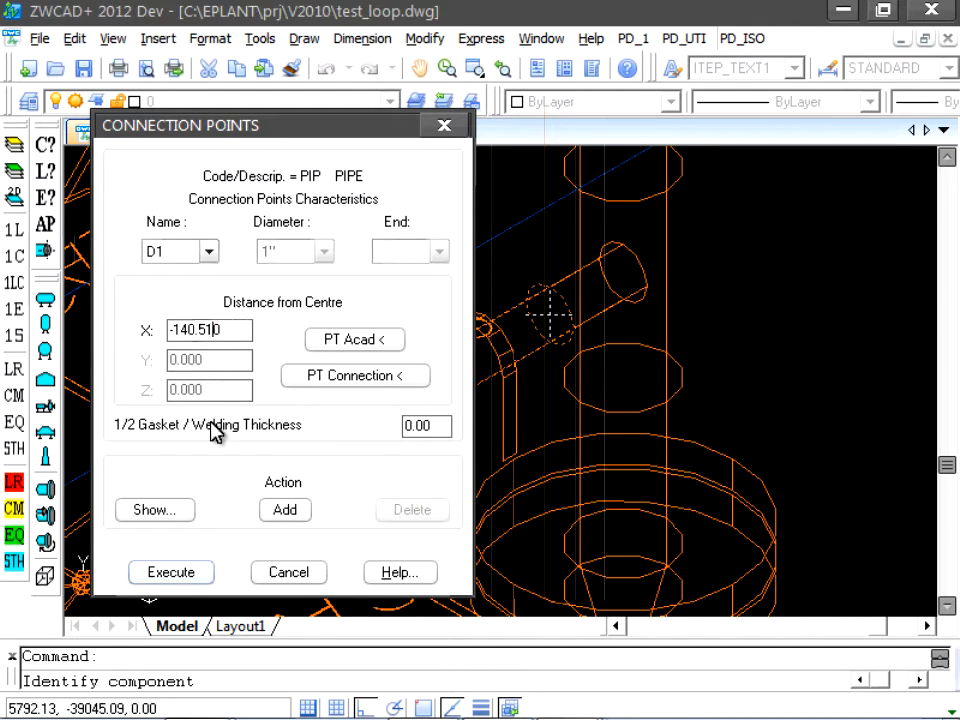
click(170, 572)
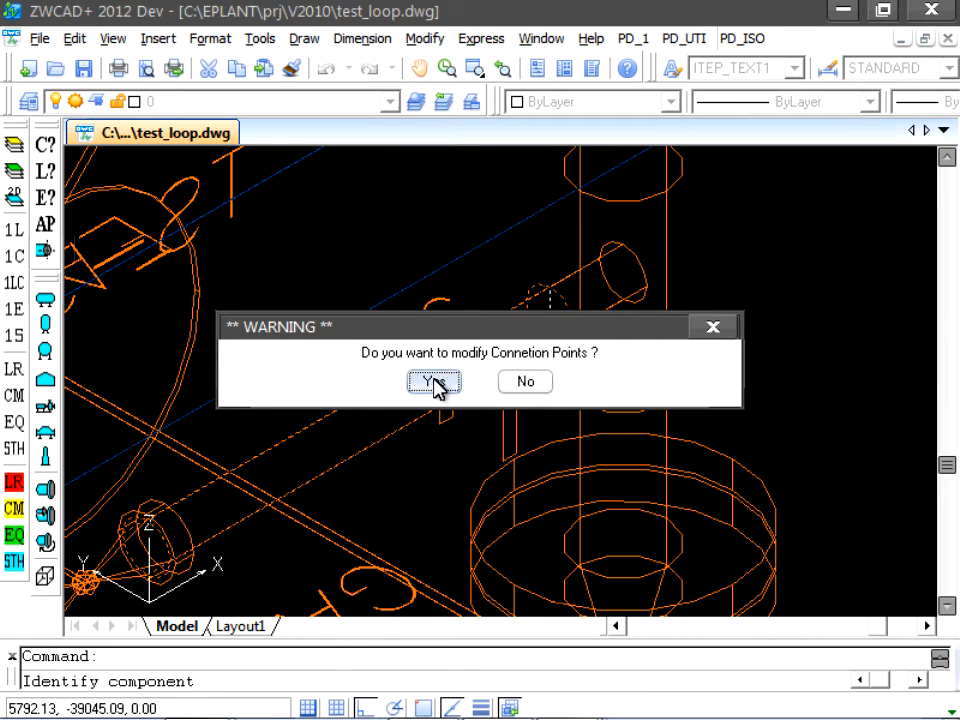
click(433, 386)
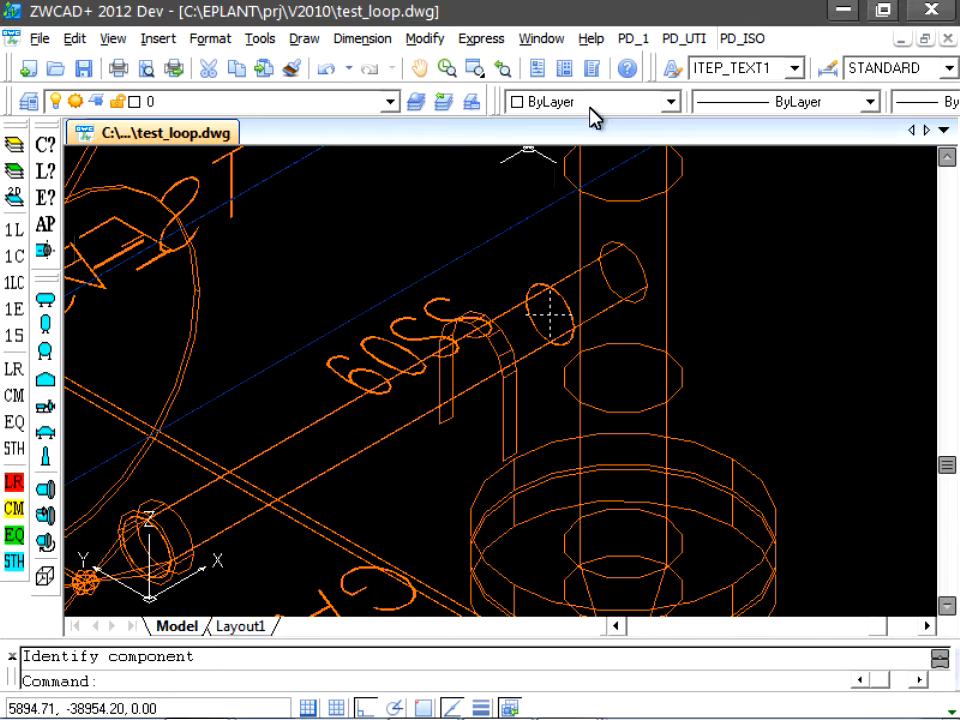
Run a connectivity check on line 12"-S05-0-002-CS100-H3, picking the line from the lower branch pipe
click(686, 38)
key(Escape)
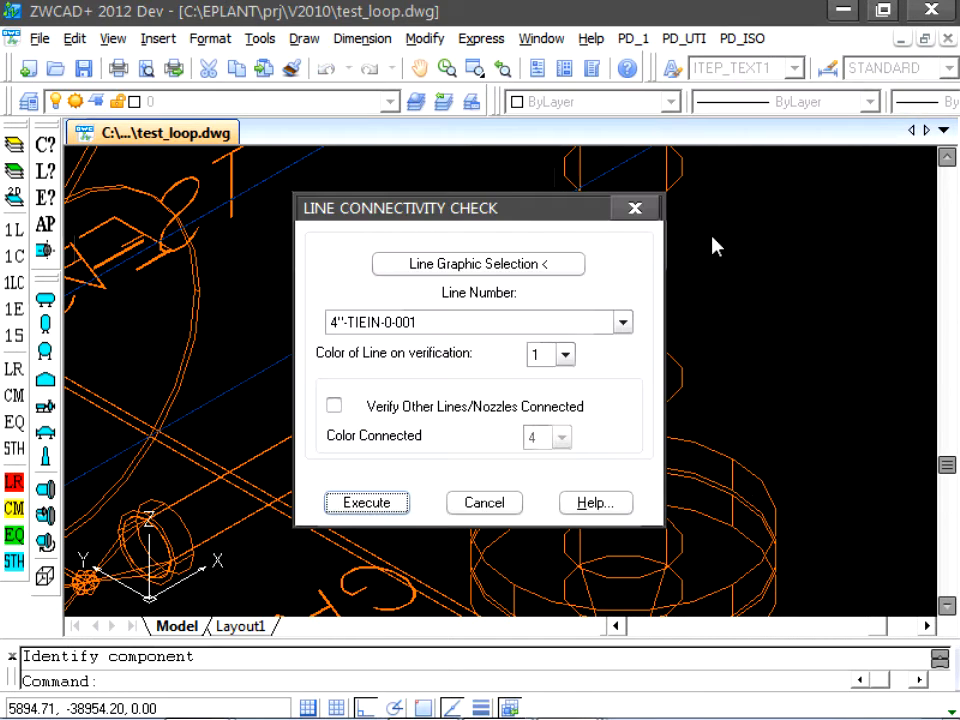
click(578, 266)
click(549, 316)
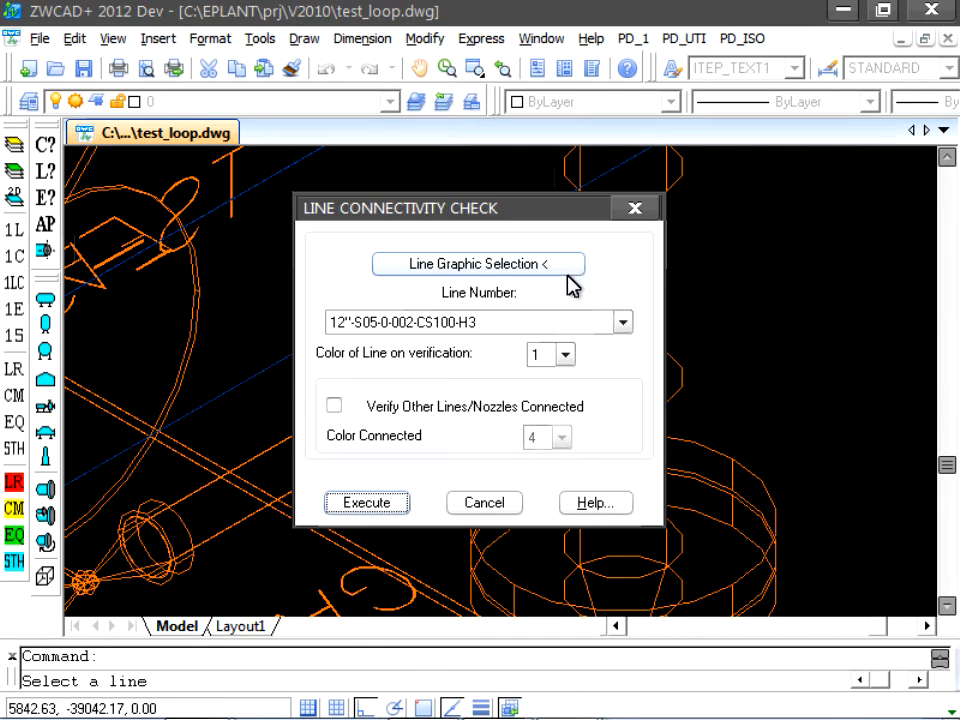
click(366, 503)
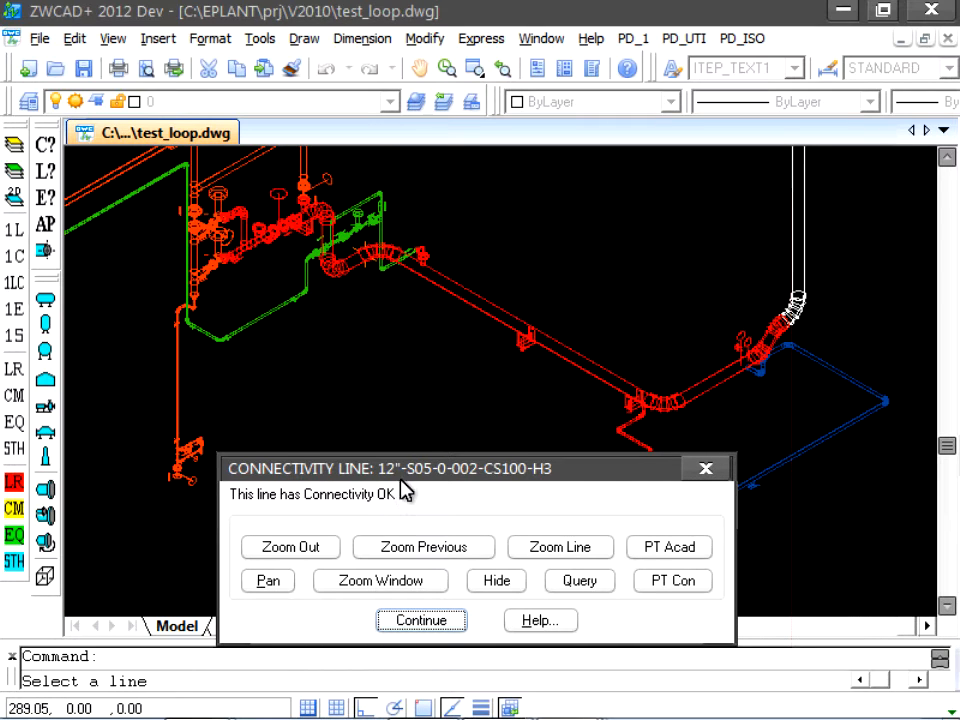
Examine the valve loop's connectivity highlighting close up and end the line check
drag(409, 465, 504, 320)
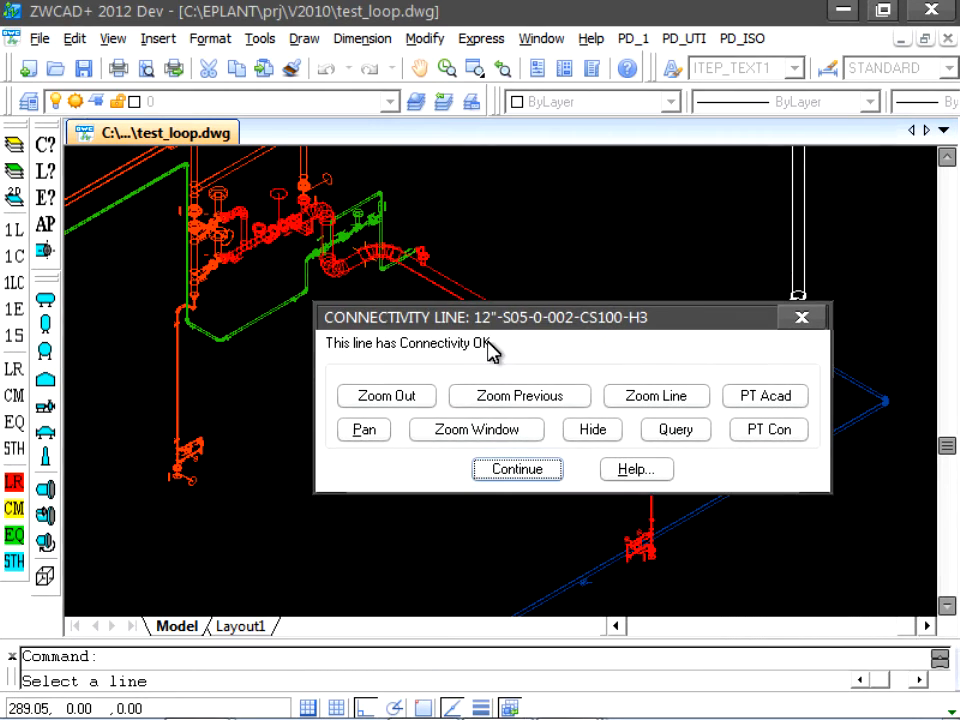
click(467, 430)
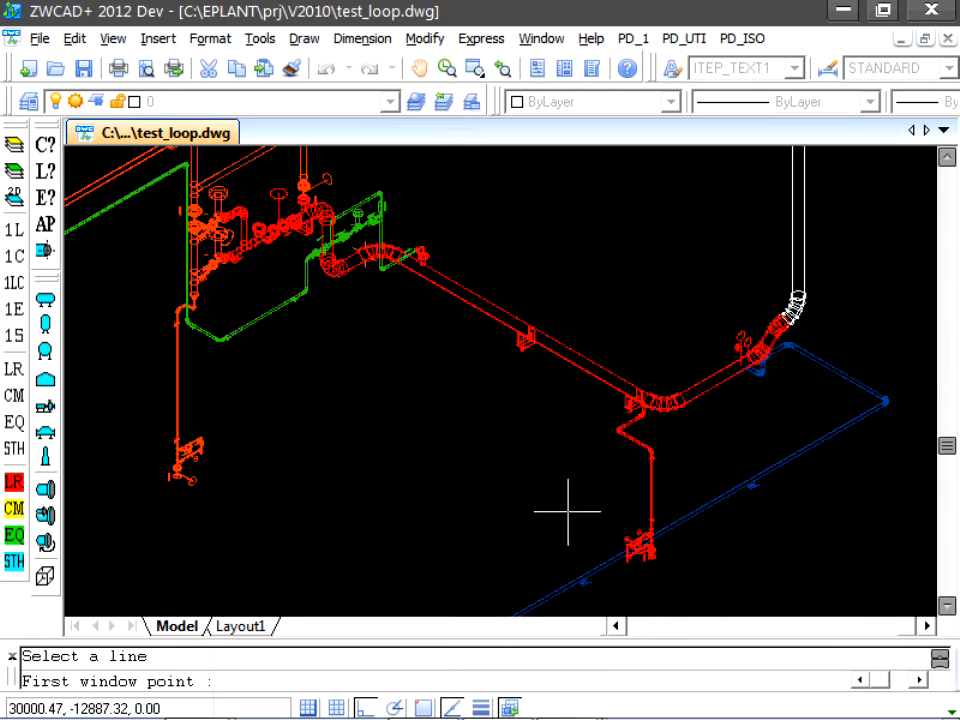
click(612, 522)
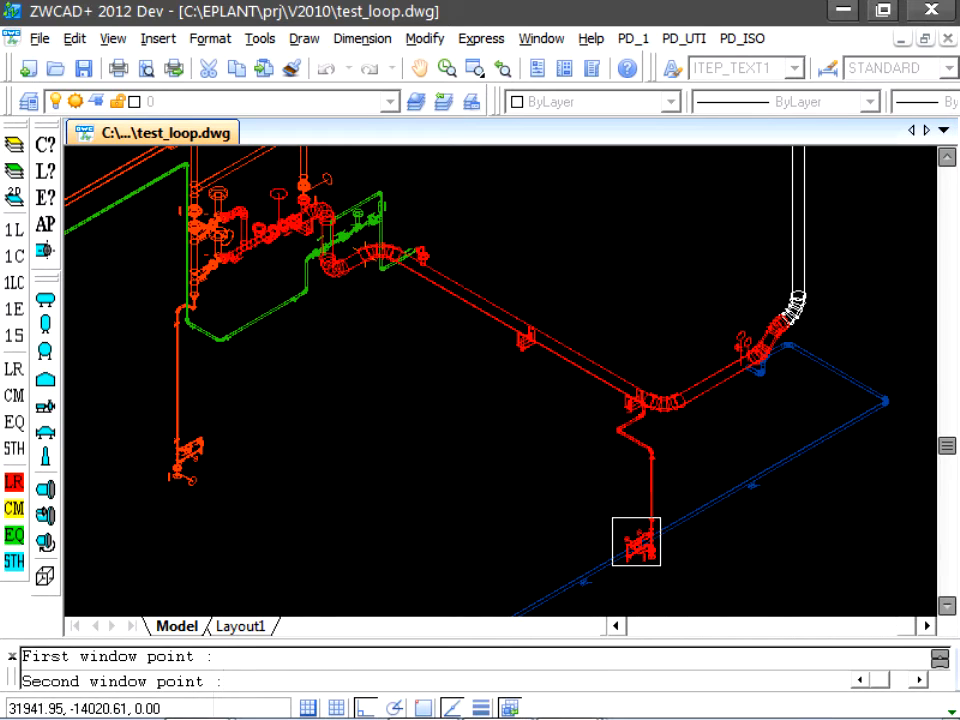
click(660, 562)
mouse_move(540, 305)
mouse_down()
mouse_move(366, 208)
mouse_move(198, 172)
mouse_up()
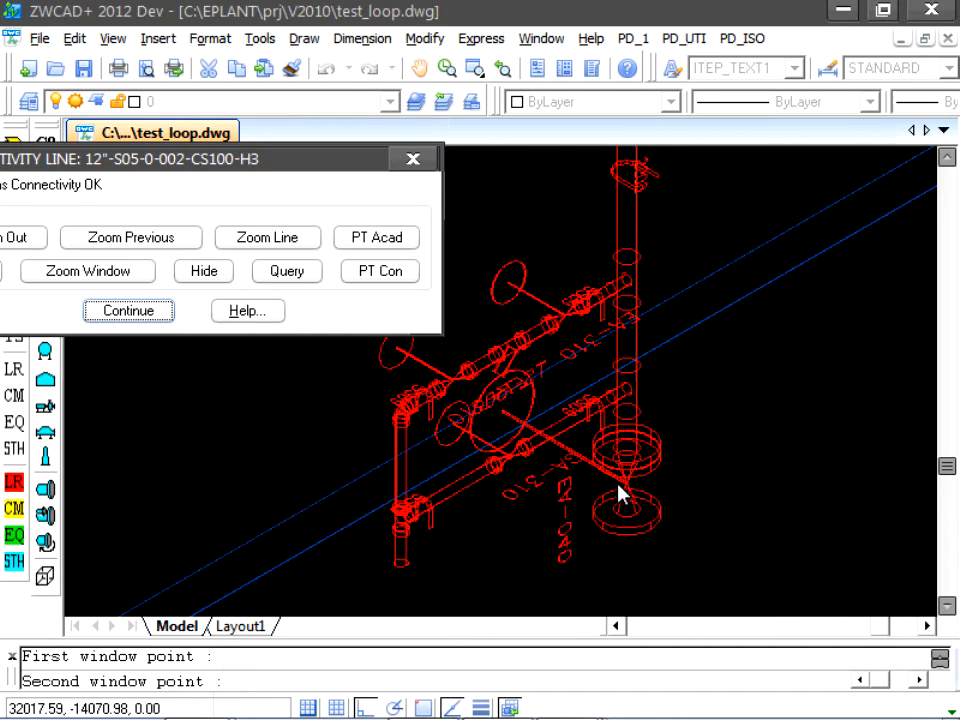
click(165, 318)
click(470, 503)
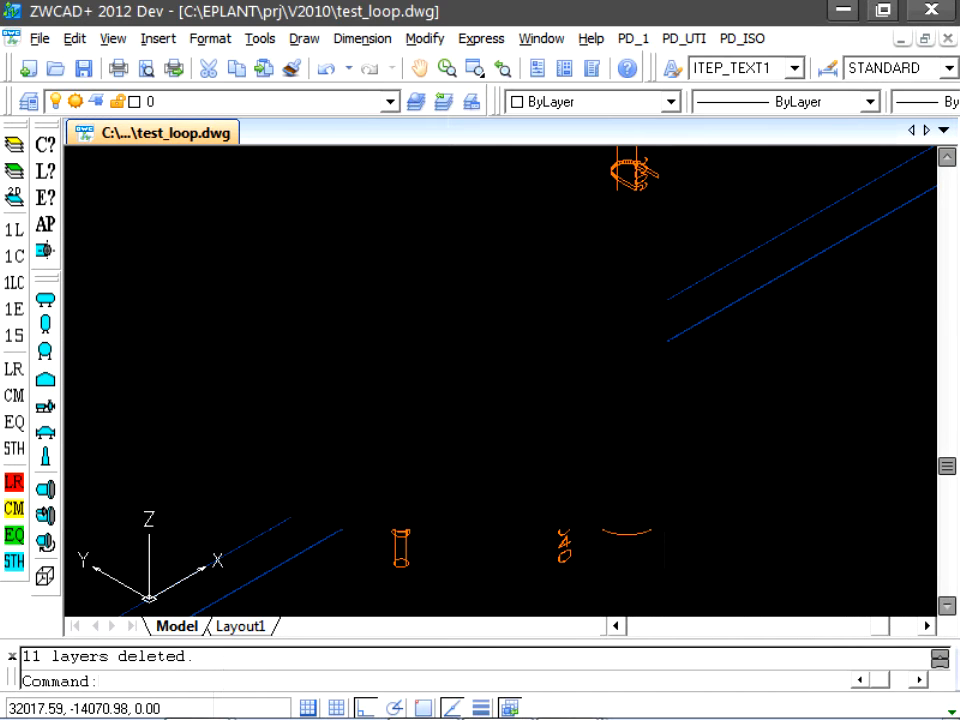
Start the isometric extraction of line 12"-S05-0-002-CS100-H3 and try to output sheet 1 as 0-S05-0021
click(633, 38)
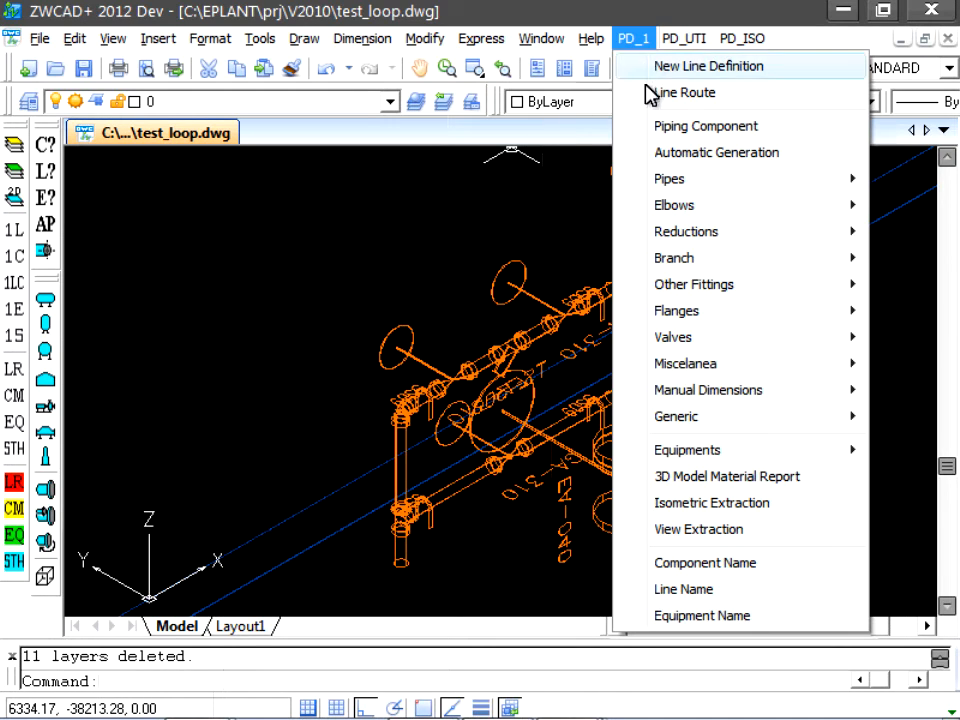
click(707, 504)
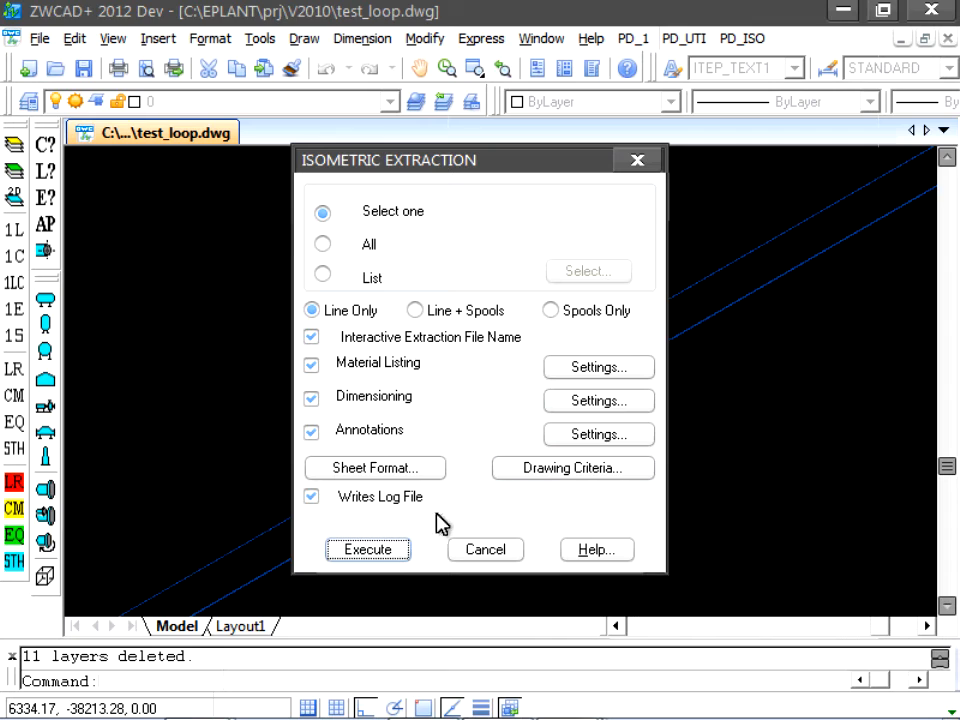
click(395, 552)
click(392, 425)
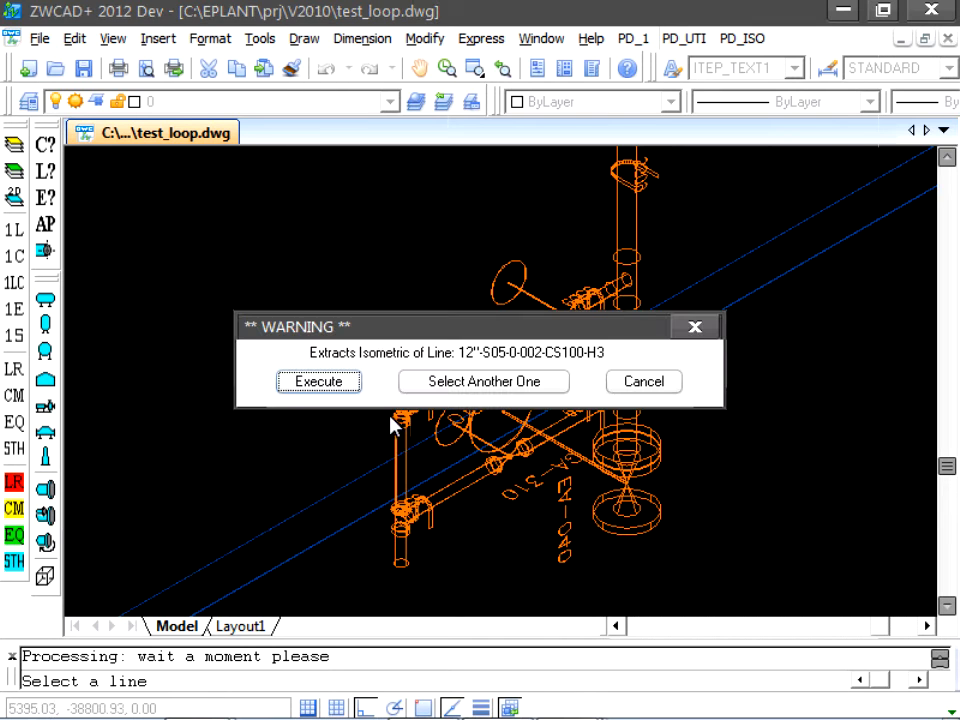
click(333, 384)
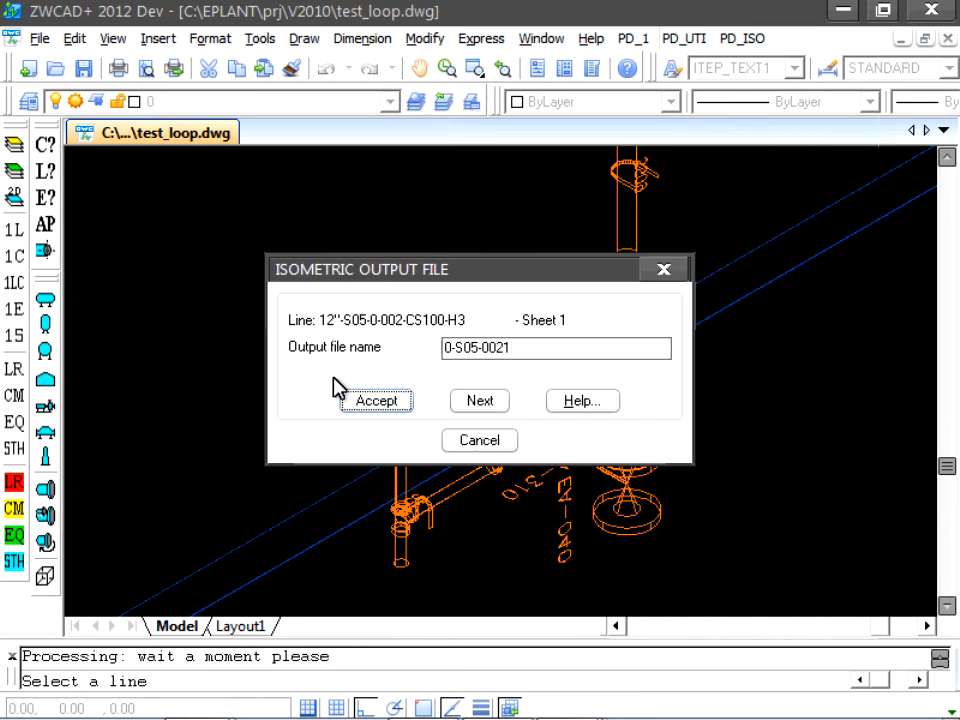
click(370, 405)
click(430, 395)
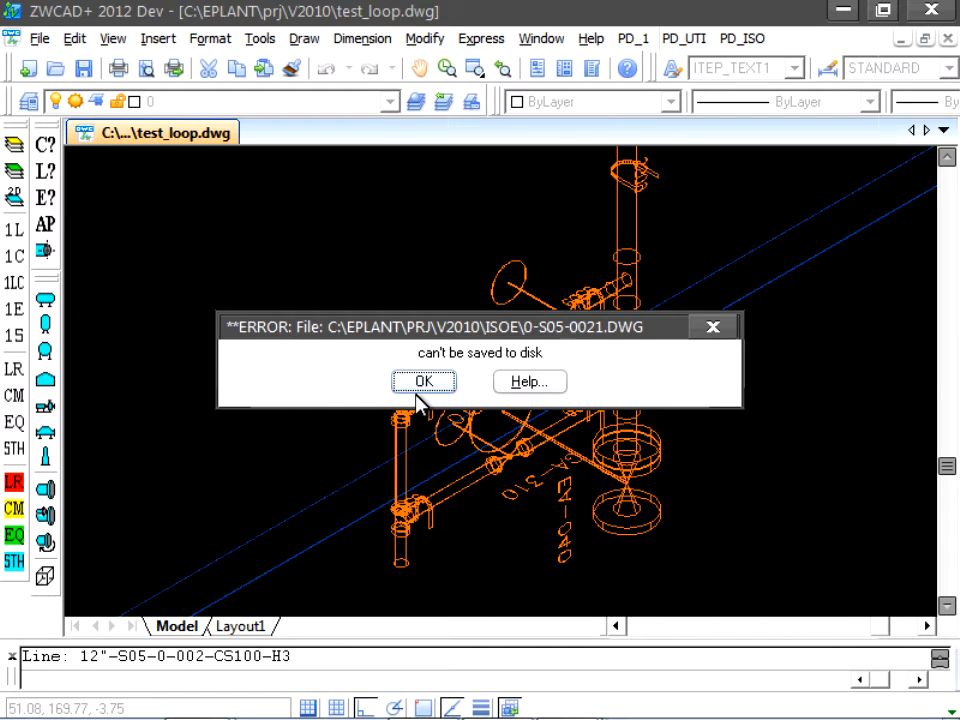
click(420, 385)
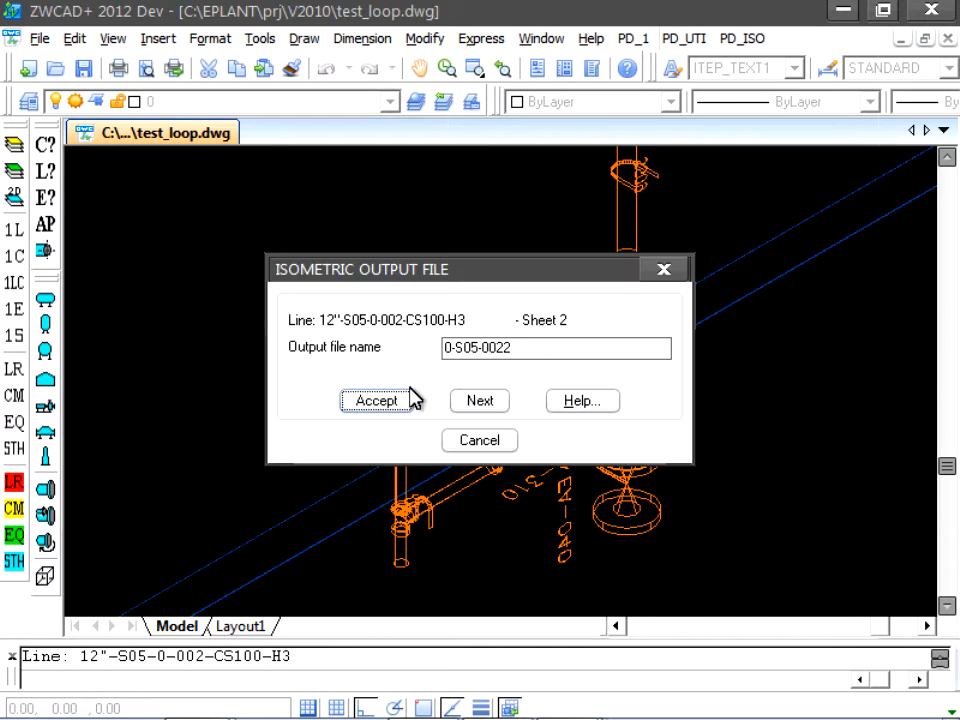
Close the drawings 0-S05-0023 and 0-S05-0021 in the other CAD window without saving their changes
click(575, 695)
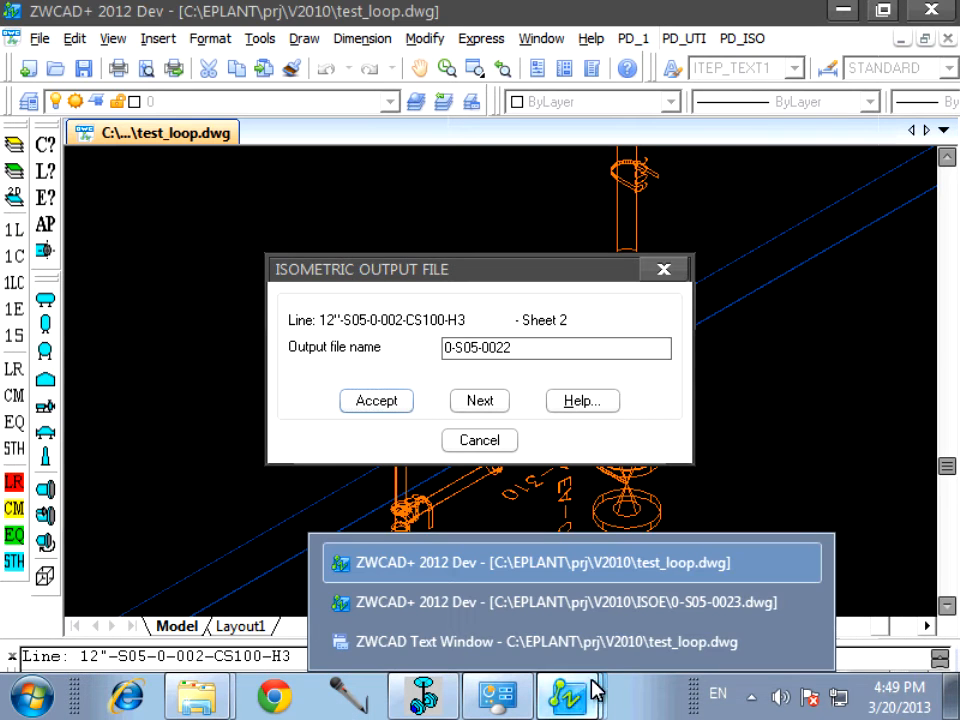
click(745, 605)
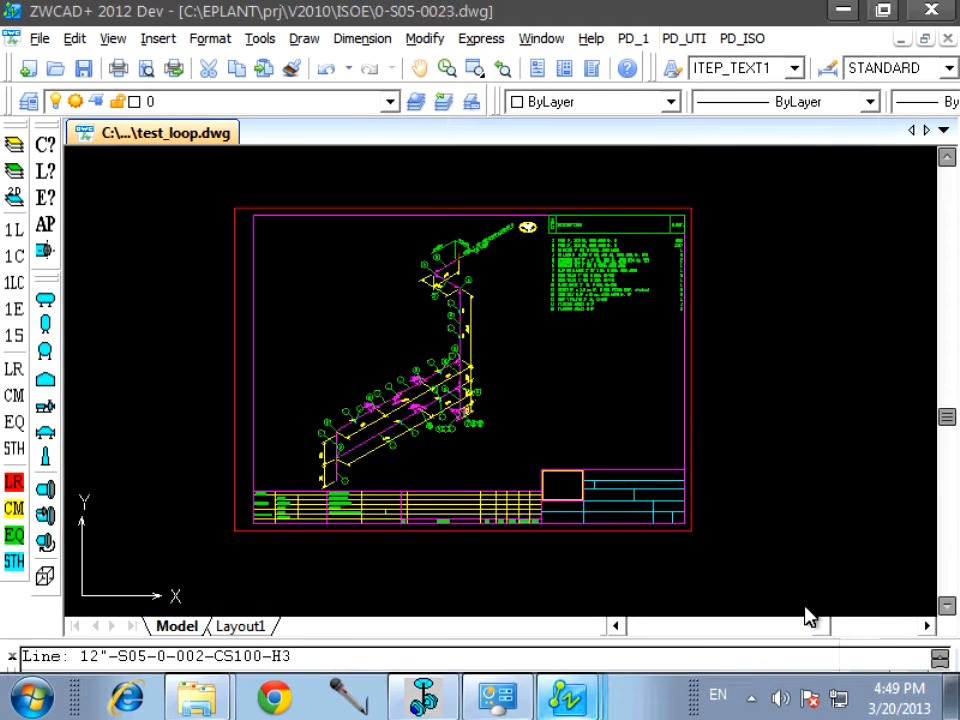
click(584, 430)
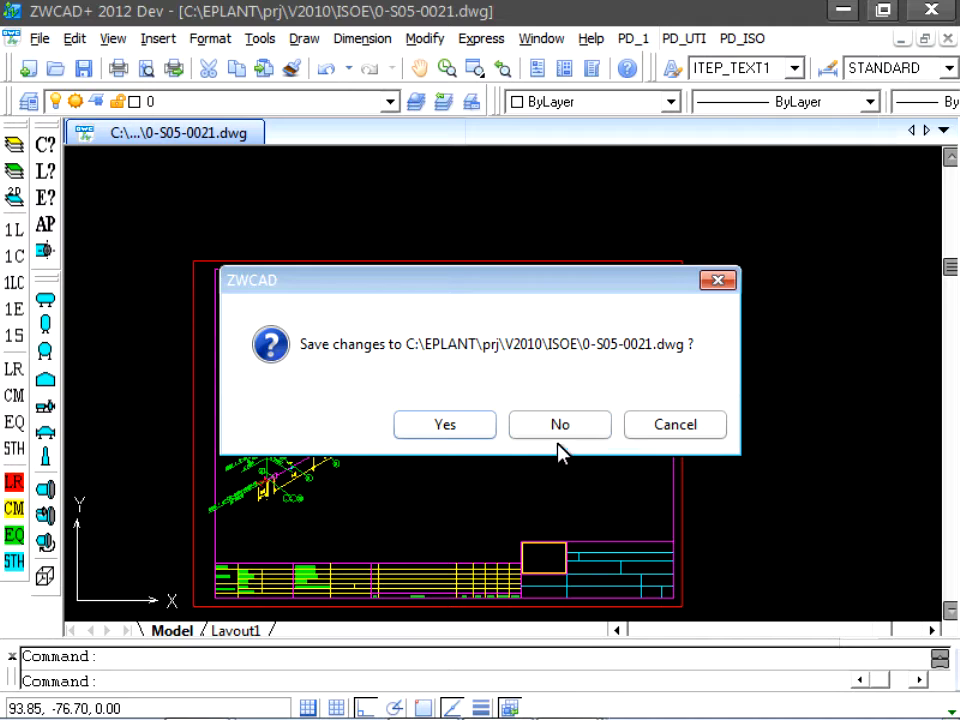
click(583, 424)
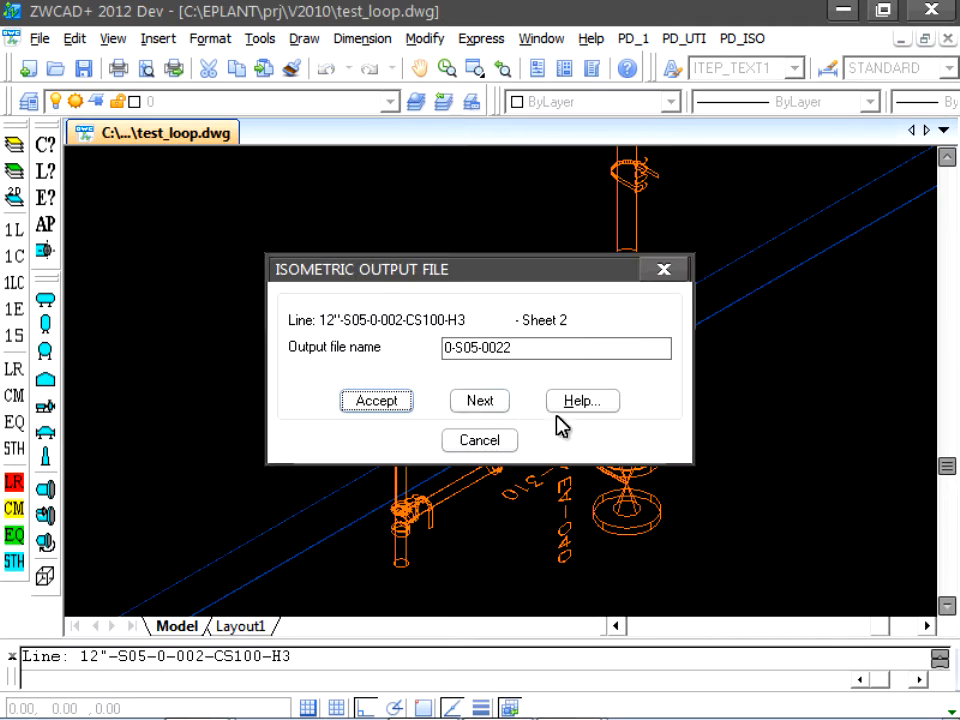
Output the remaining isometric sheets as 0-S05-0022 and 0-S05-0023, overwriting the existing files, and finish the extraction
click(386, 404)
click(438, 397)
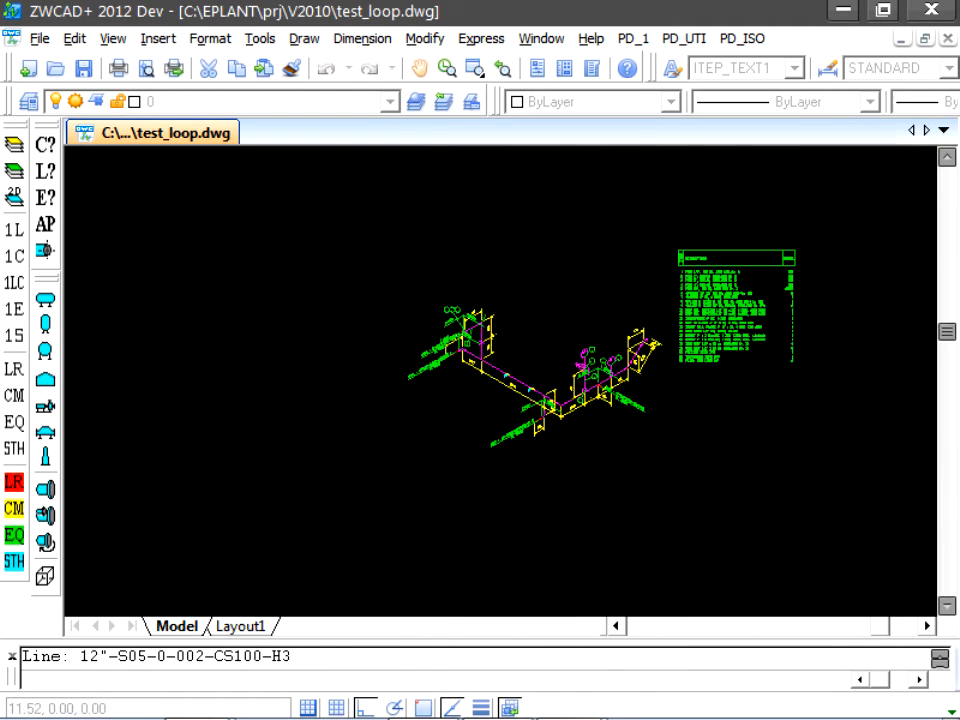
click(401, 401)
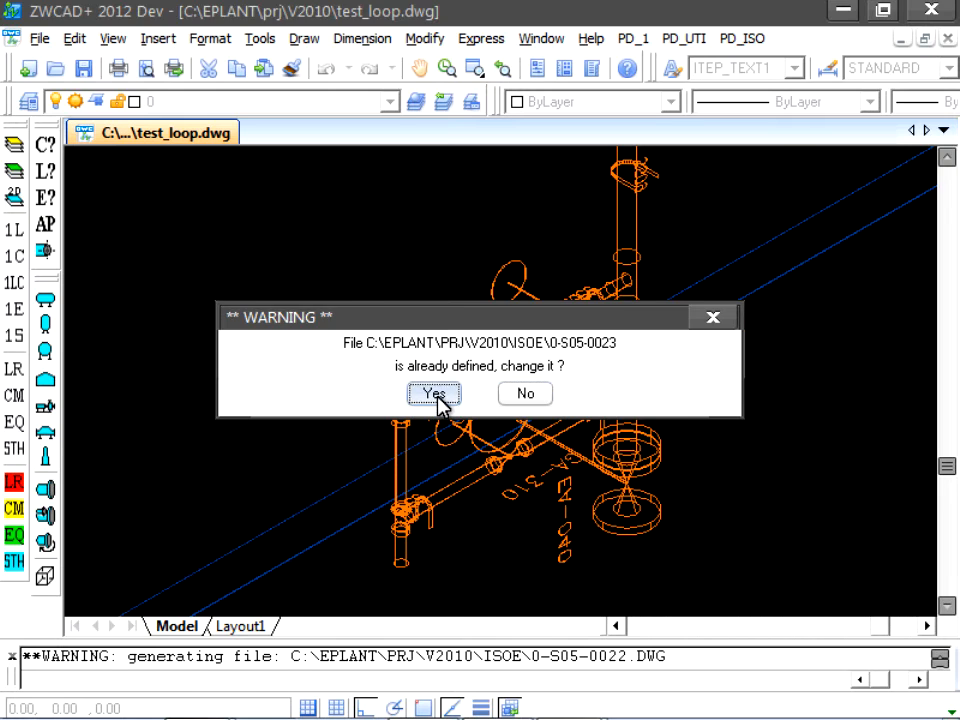
click(439, 394)
click(476, 385)
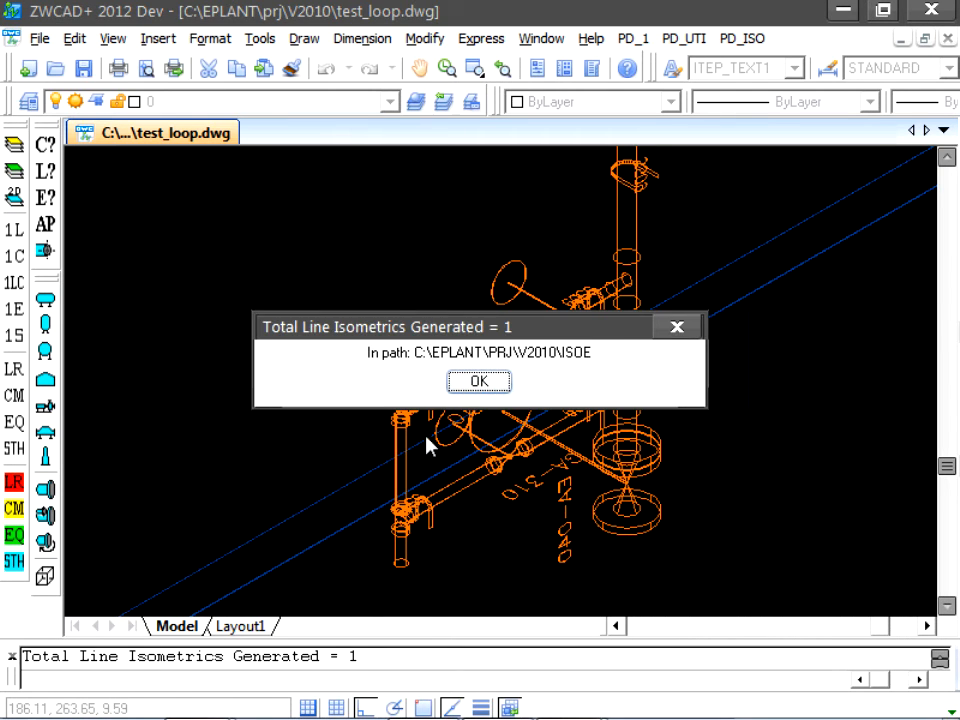
key(Return)
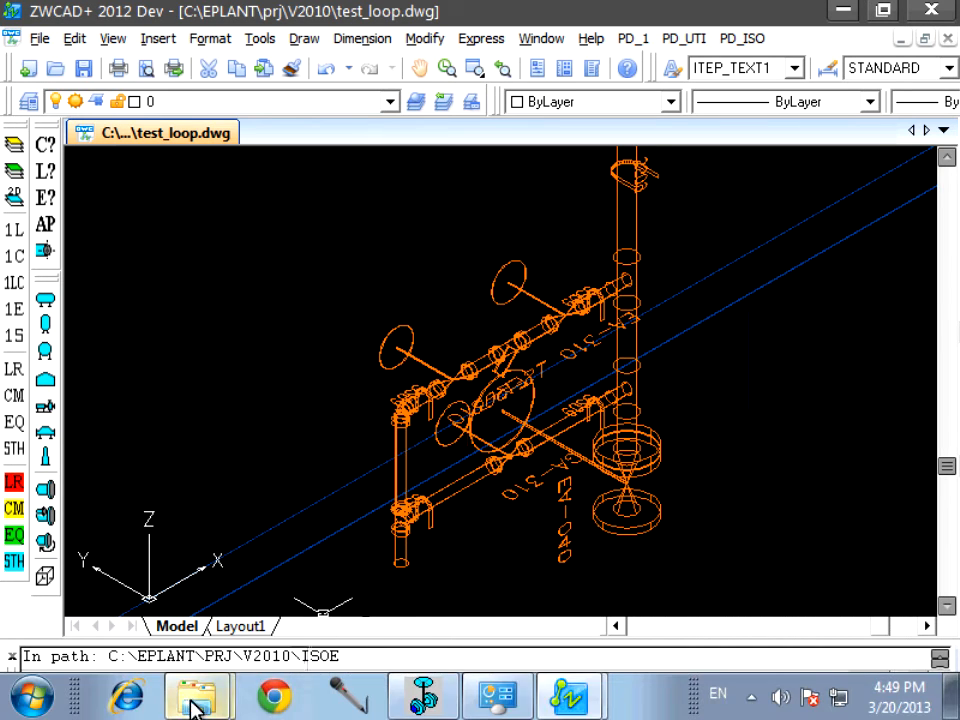
Open the isometric drawing 0-S05-0023.dwg from the file browser and examine the open valve loop
click(190, 695)
click(505, 246)
double_click(505, 246)
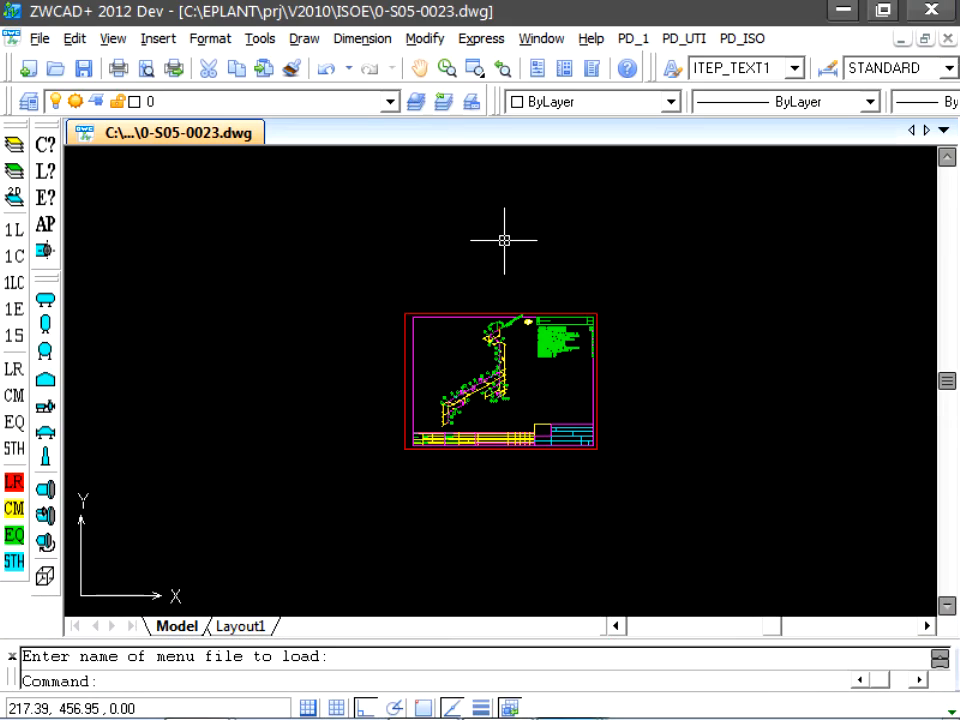
scroll(510, 381, up, 3)
middle_drag(443, 450, 487, 338)
scroll(487, 338, up, 2)
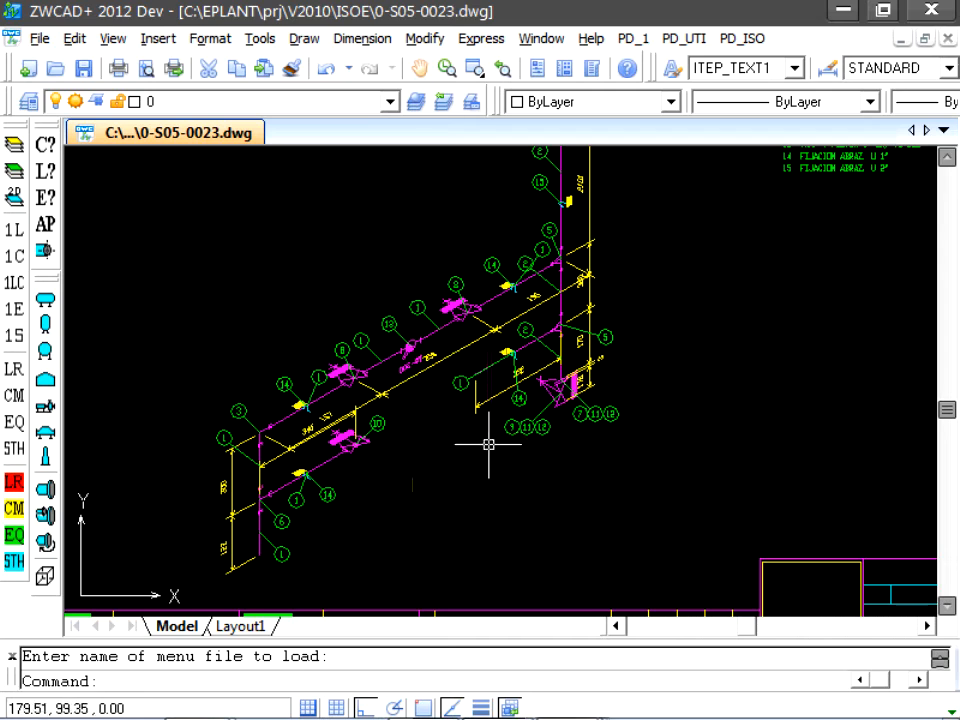
scroll(568, 407, down, 4)
middle_drag(568, 429, 525, 505)
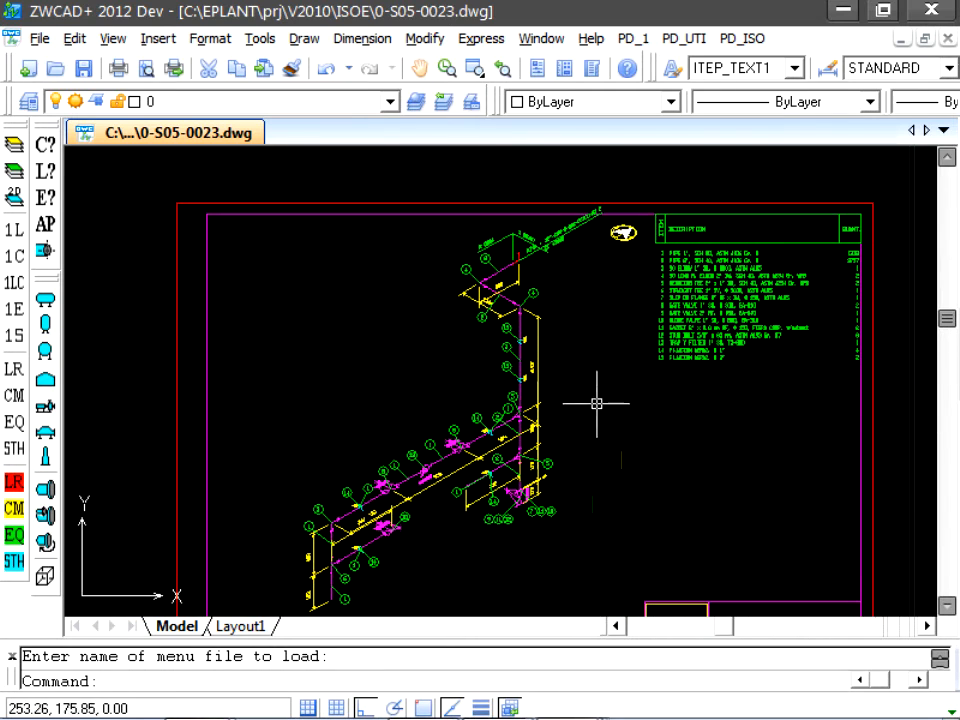
Delete the isometric's notes, dimensions and MTO_ISO layer elements, accepting the deletion for every layer
click(742, 38)
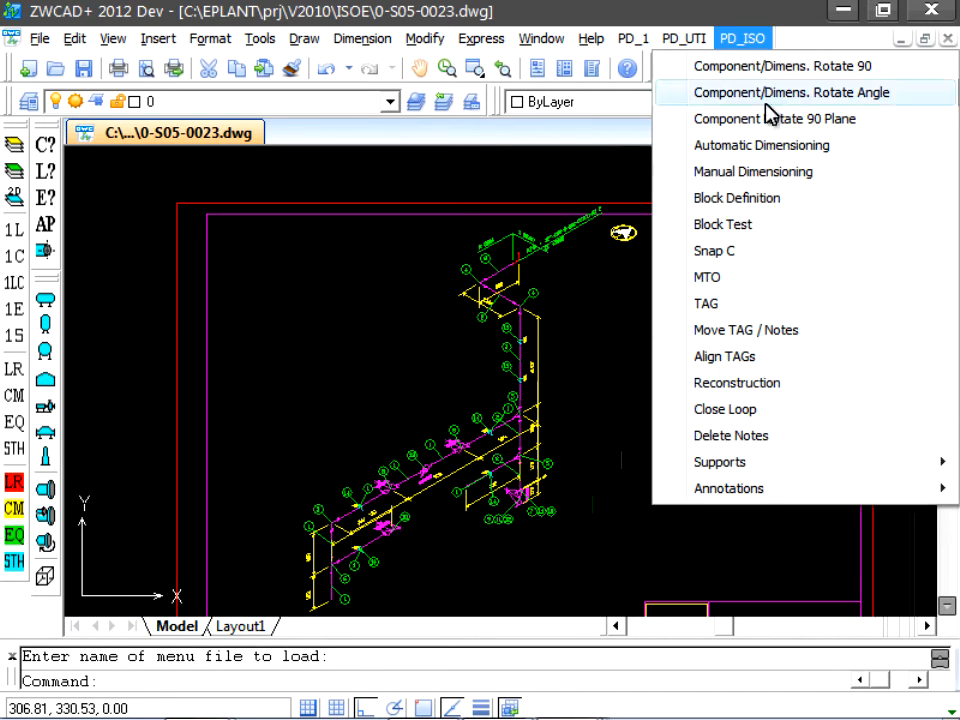
click(745, 437)
click(399, 382)
click(431, 383)
click(431, 383)
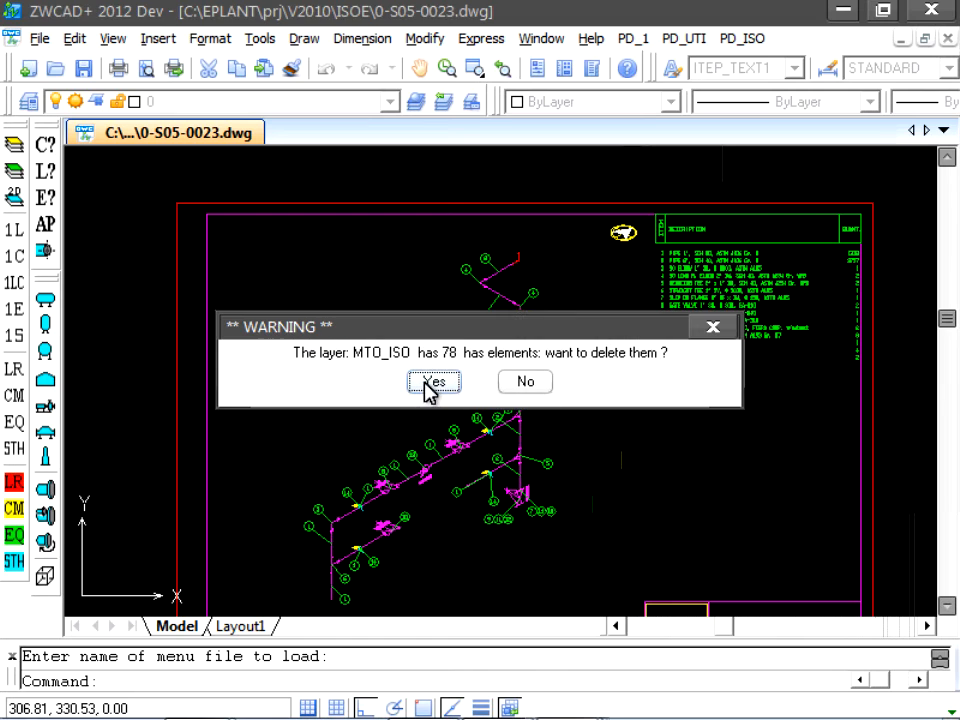
click(429, 381)
scroll(430, 530, up, 3)
scroll(448, 522, up, 3)
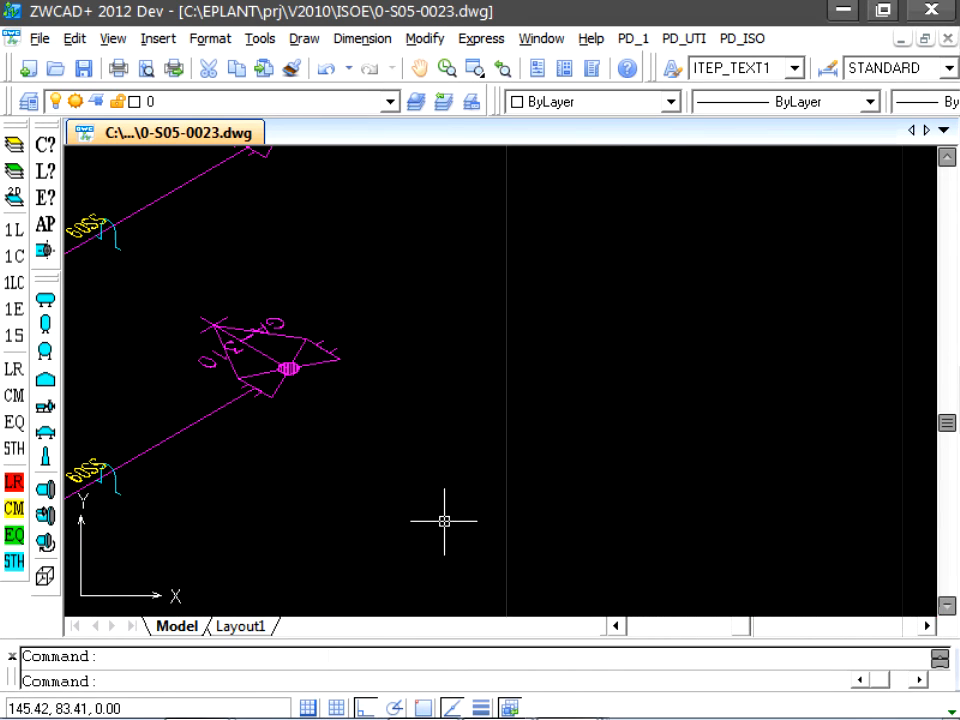
scroll(467, 476, down, 3)
scroll(467, 472, up, 4)
middle_drag(510, 430, 396, 491)
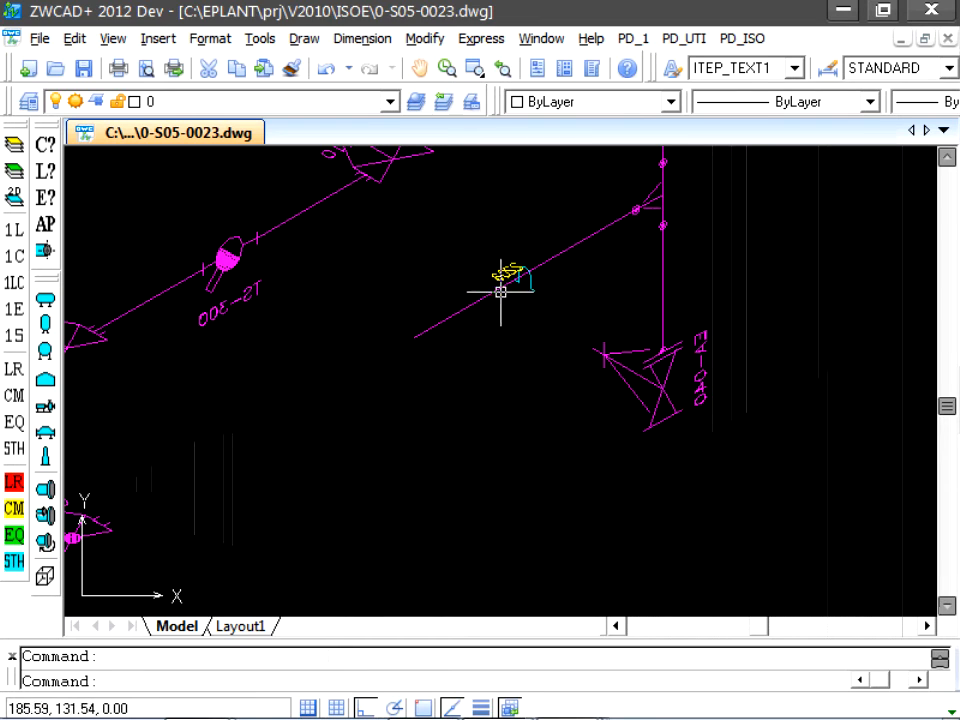
scroll(440, 301, down, 2)
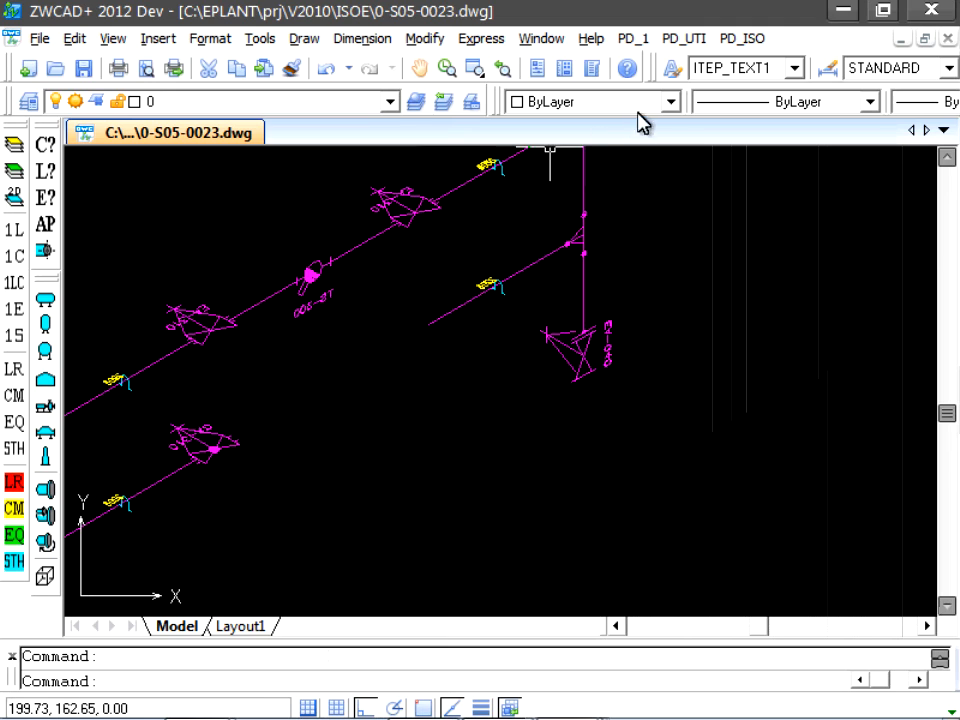
click(743, 38)
click(712, 408)
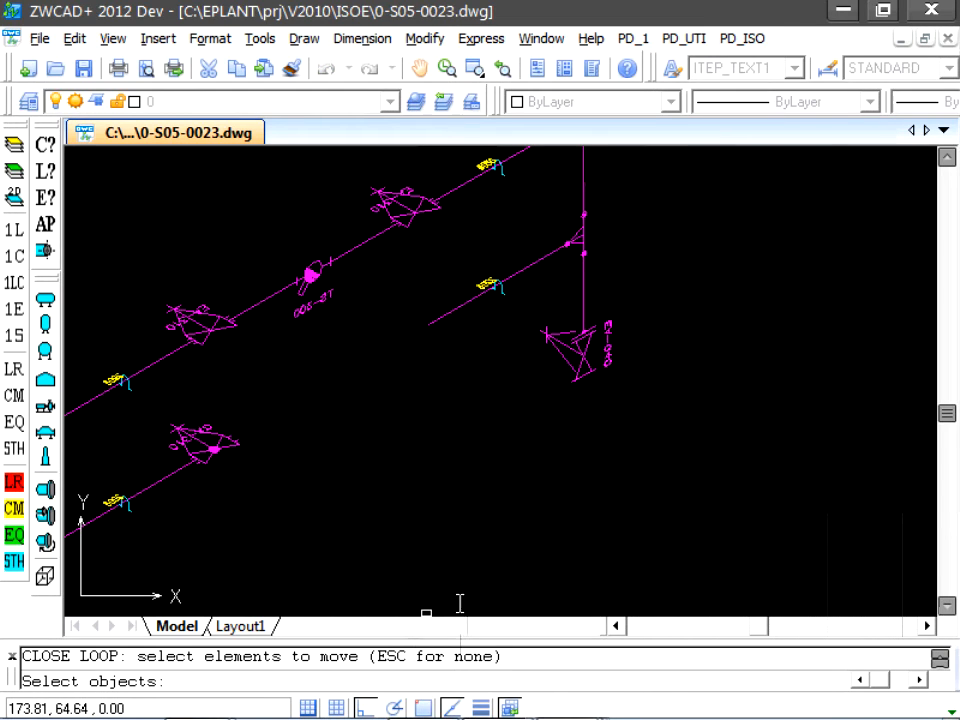
key(Escape)
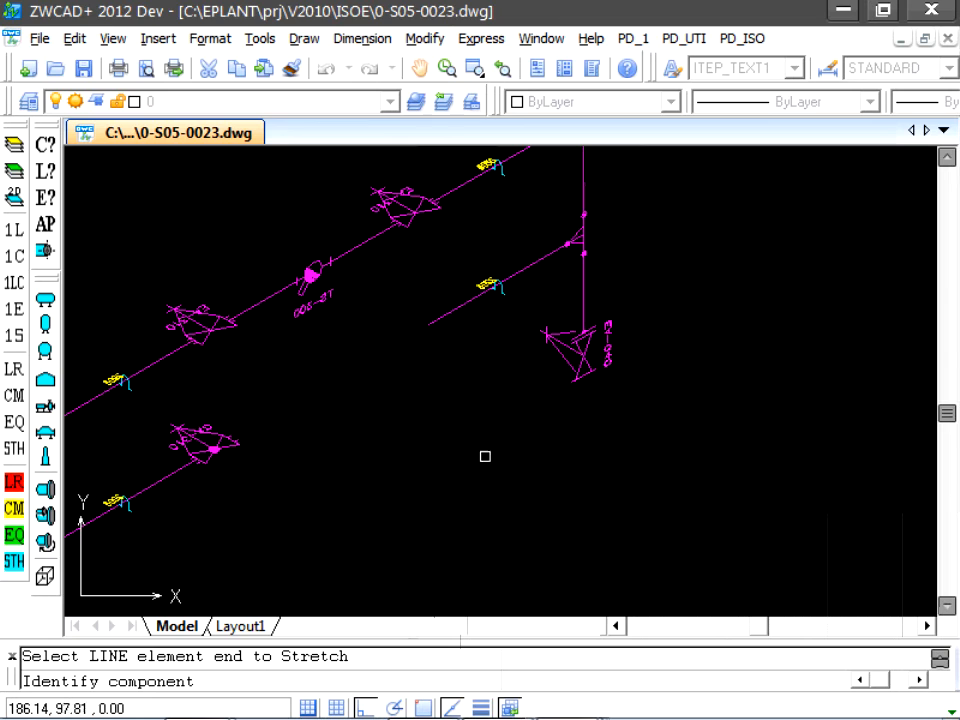
click(443, 330)
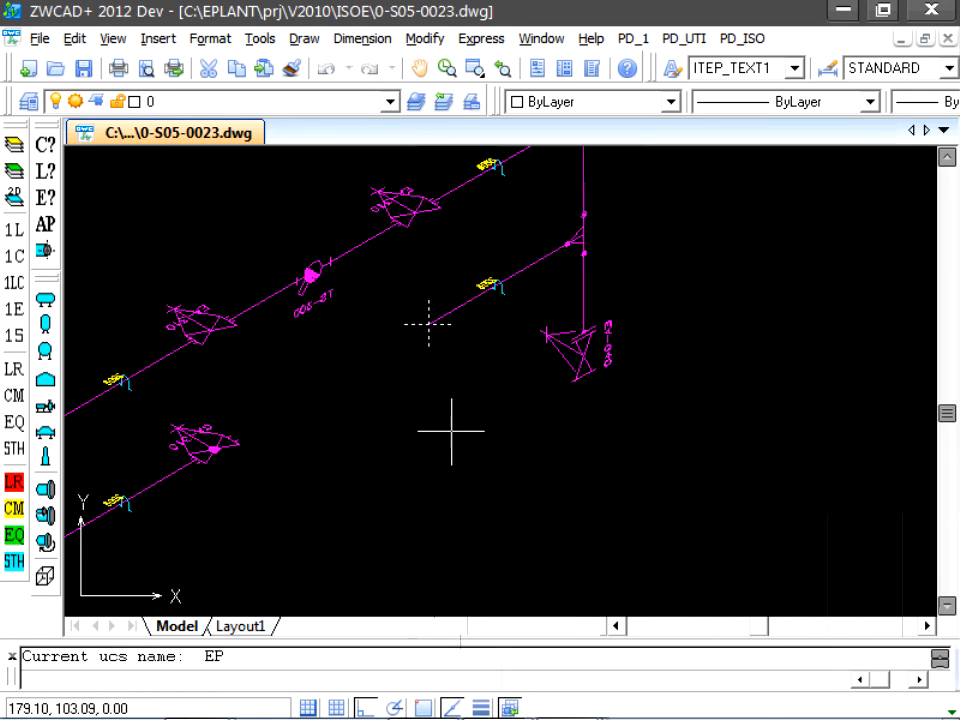
Close the valve loop without moving any elements, stretching the lower branch pipe's loose end to the free connection of the lower valve
click(743, 40)
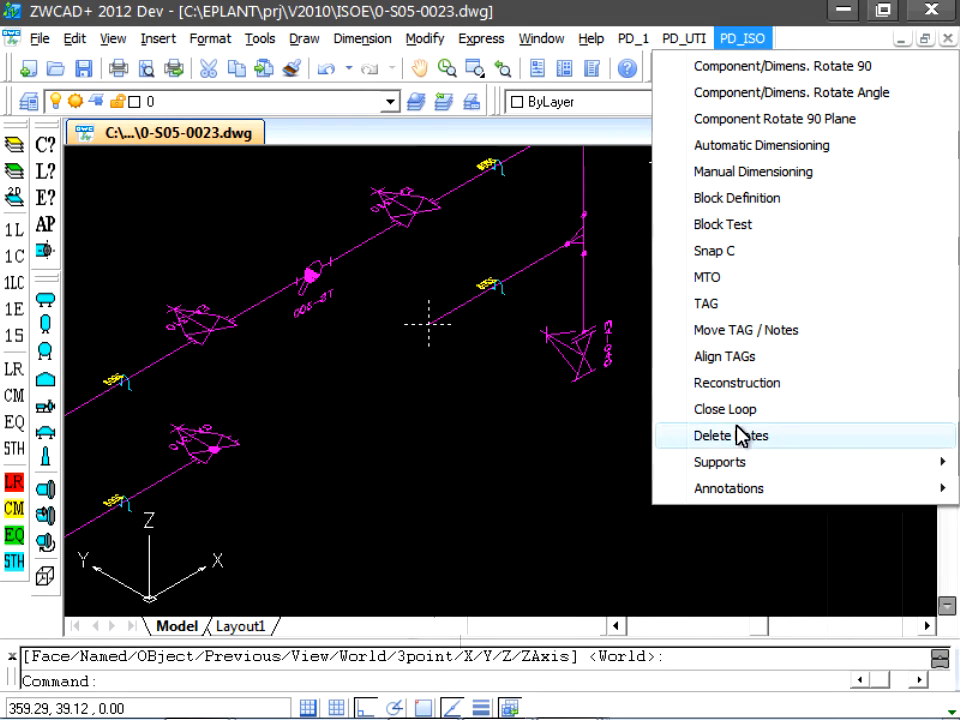
click(732, 407)
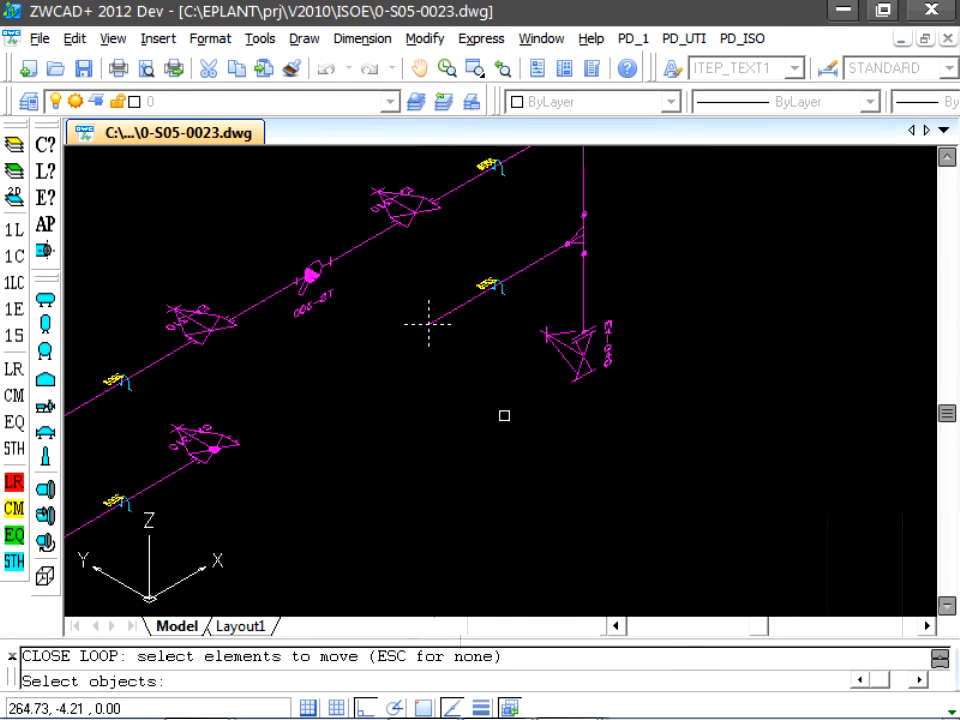
key(Escape)
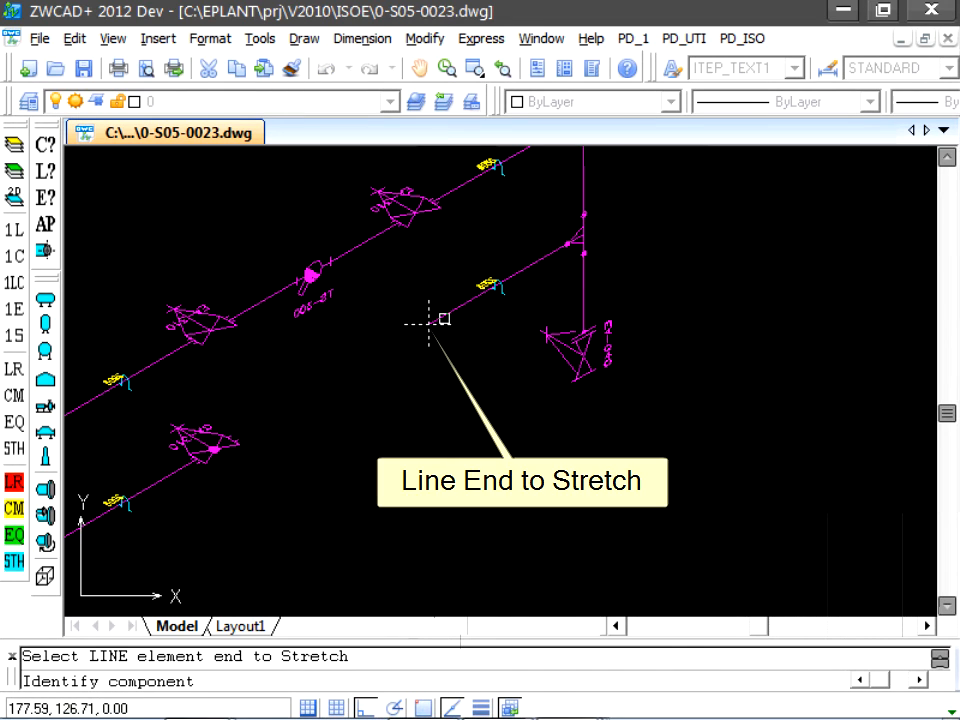
click(429, 323)
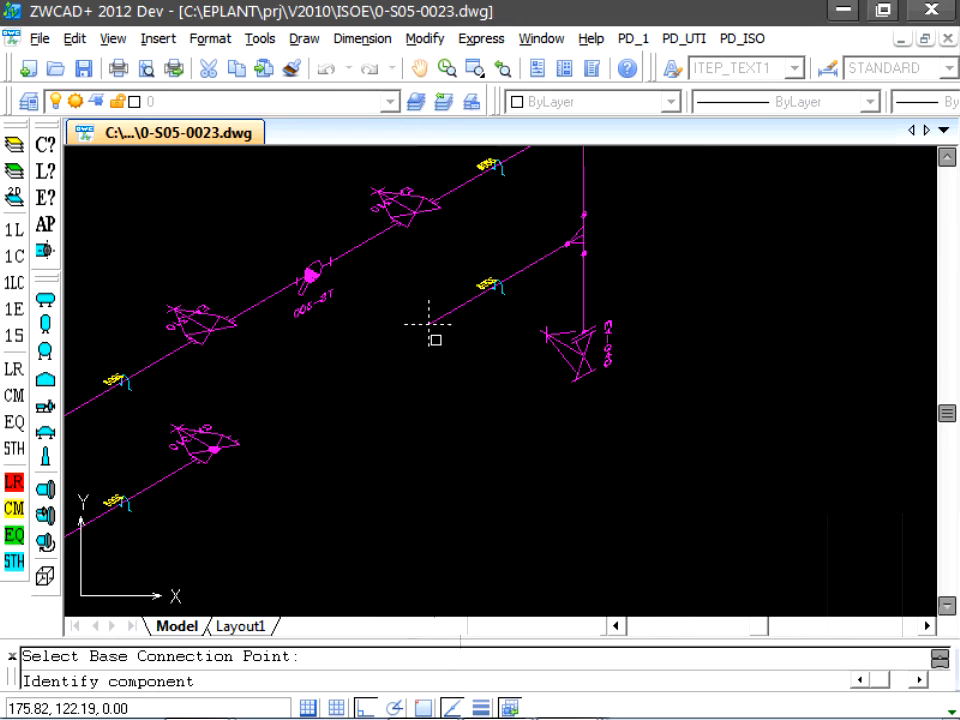
click(430, 323)
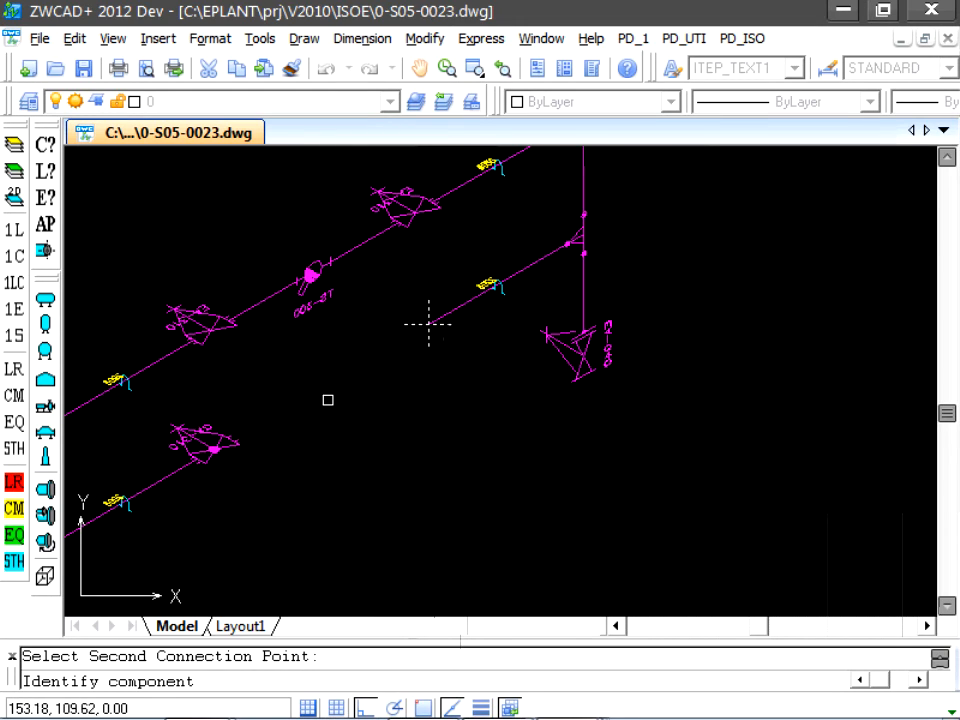
click(230, 440)
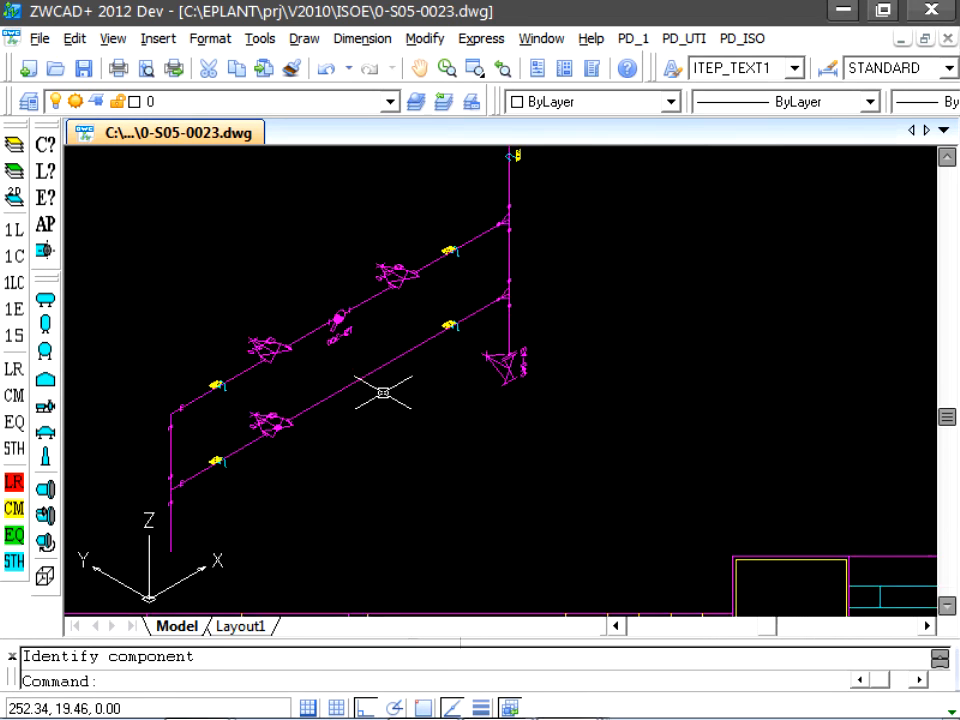
Reconstruct the isometric's format, MTO, dimensions and notes, and tag its components automatically
click(742, 38)
click(785, 206)
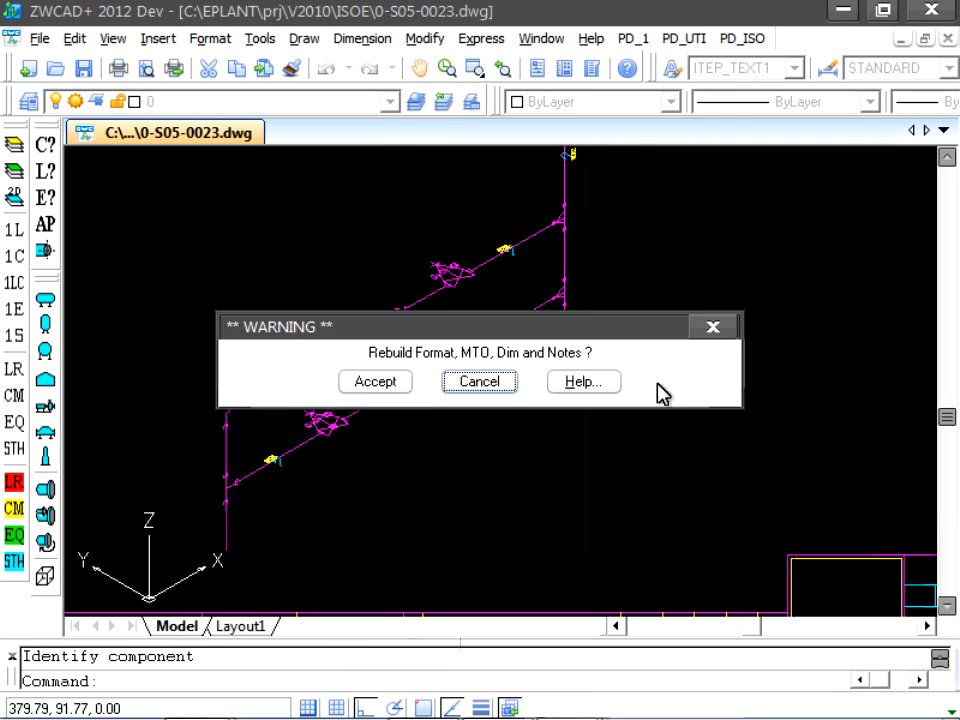
click(378, 382)
click(385, 414)
click(388, 420)
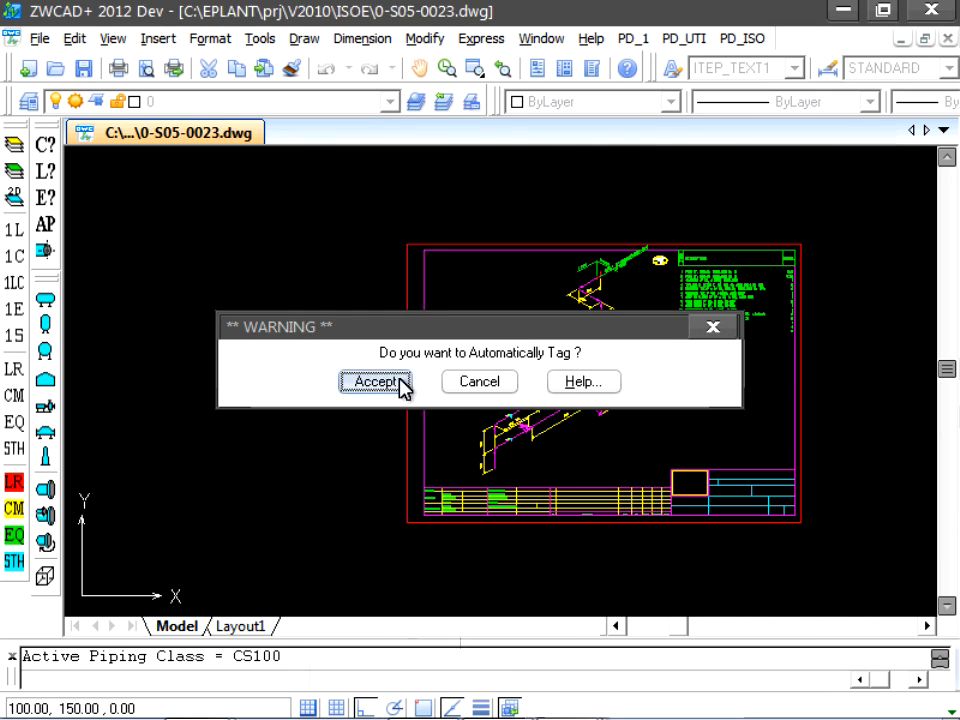
click(400, 386)
Rotate the 346 dimension of the lower branch by 90 degrees, away from the 167 dimension
scroll(373, 381, up, 3)
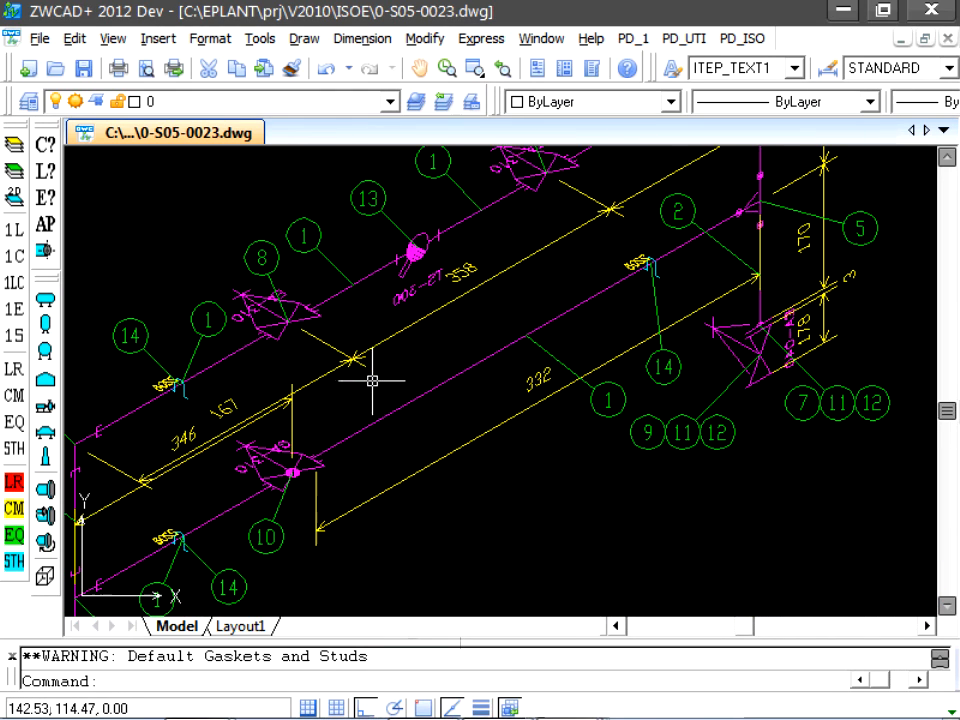
mouse_move(345, 385)
middle_down()
mouse_move(504, 279)
mouse_move(536, 223)
middle_up()
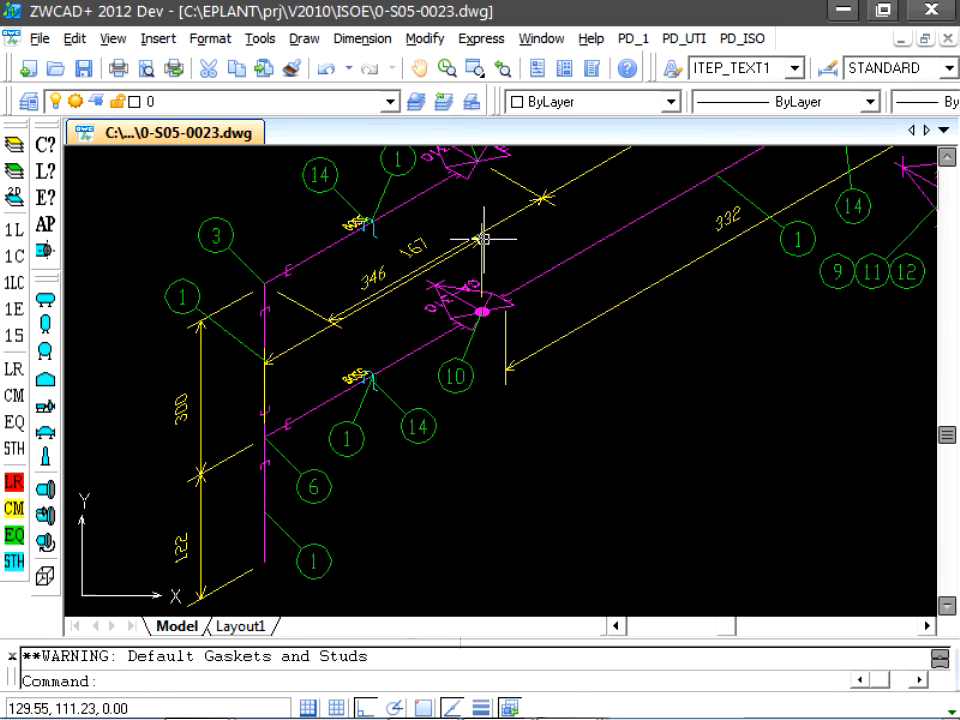
click(745, 38)
click(707, 66)
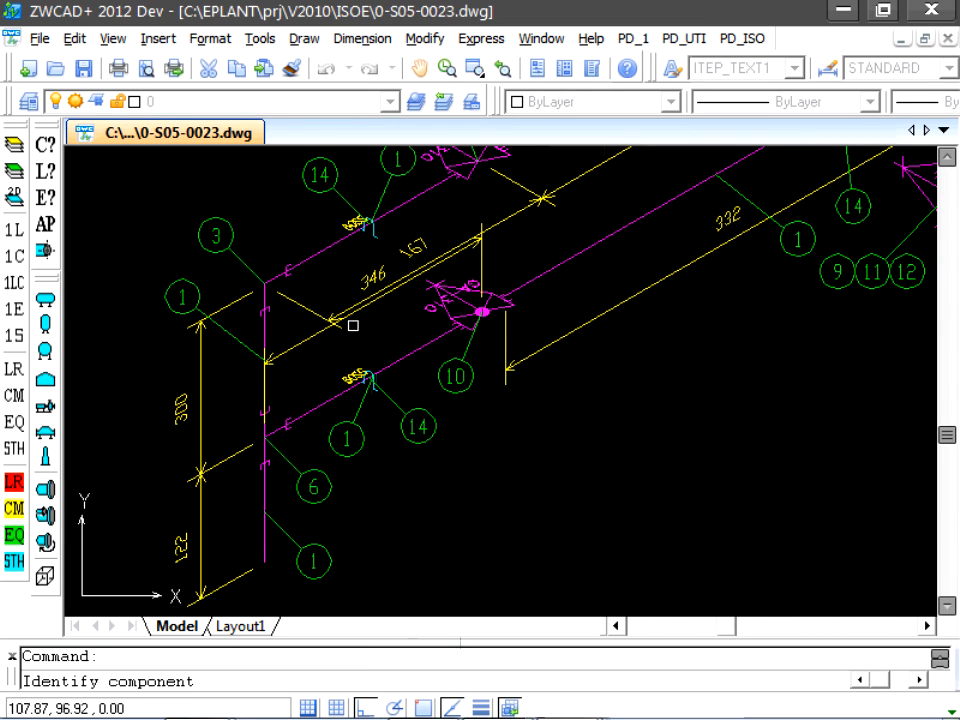
click(300, 344)
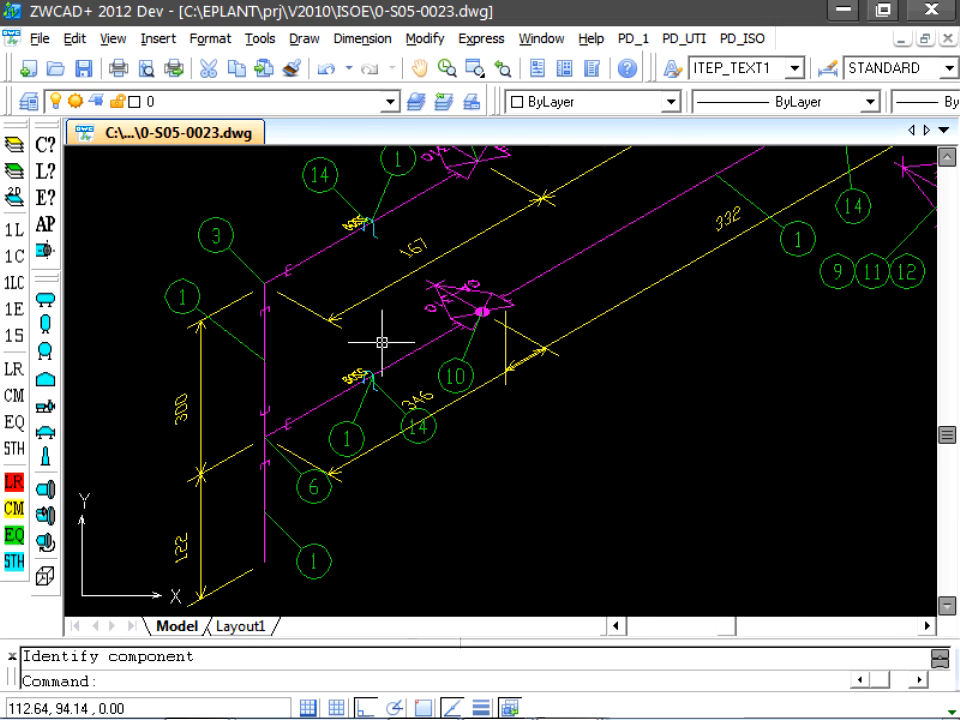
middle_drag(563, 382, 514, 529)
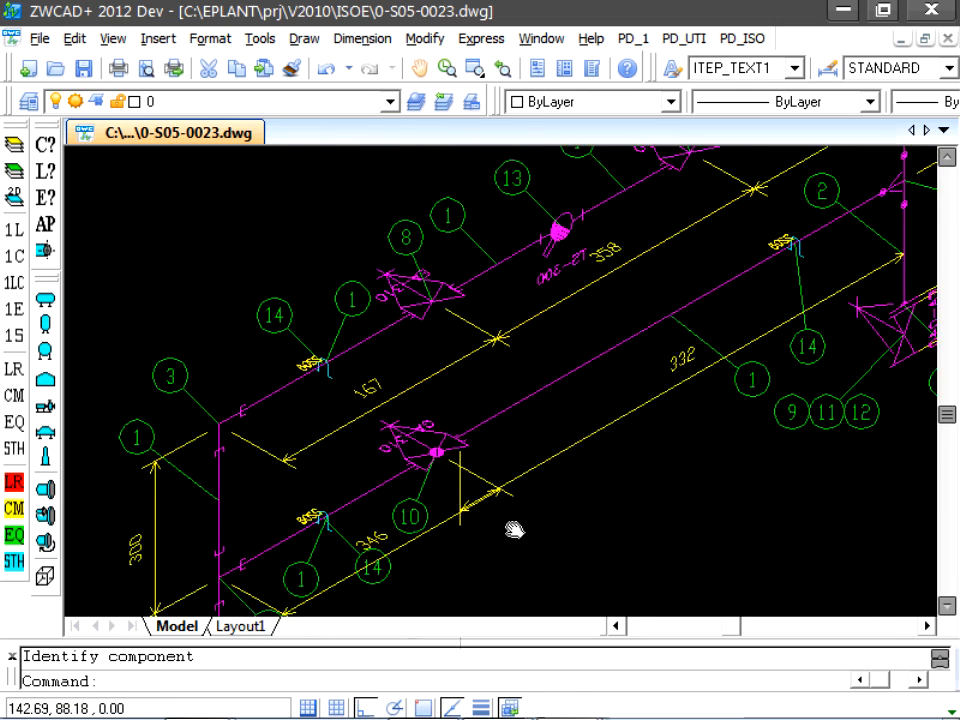
mouse_move(604, 450)
middle_down()
mouse_move(613, 450)
mouse_move(548, 530)
middle_up()
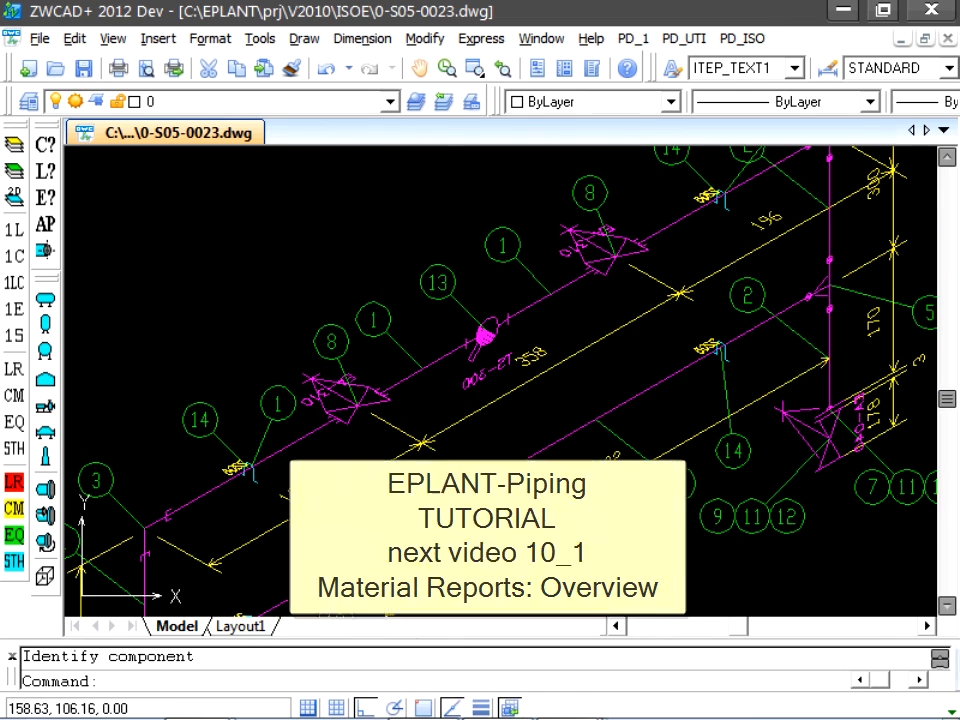